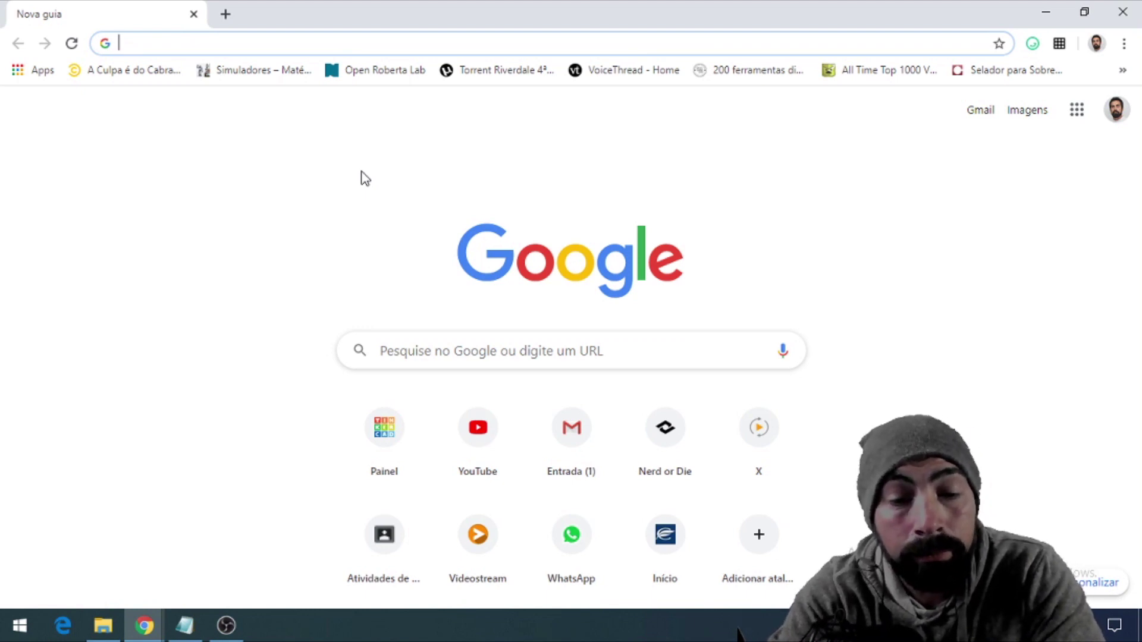
- Search Google for "Google documentos" and open the Google Docs home page from the results
type("Google ")
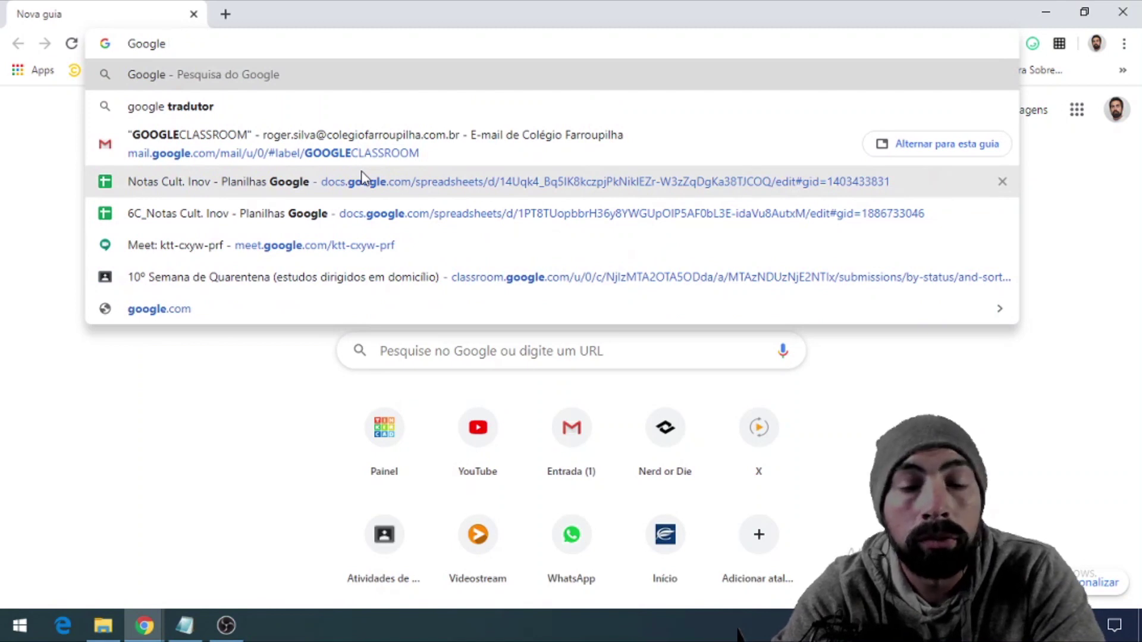
type("documentos")
key("Return")
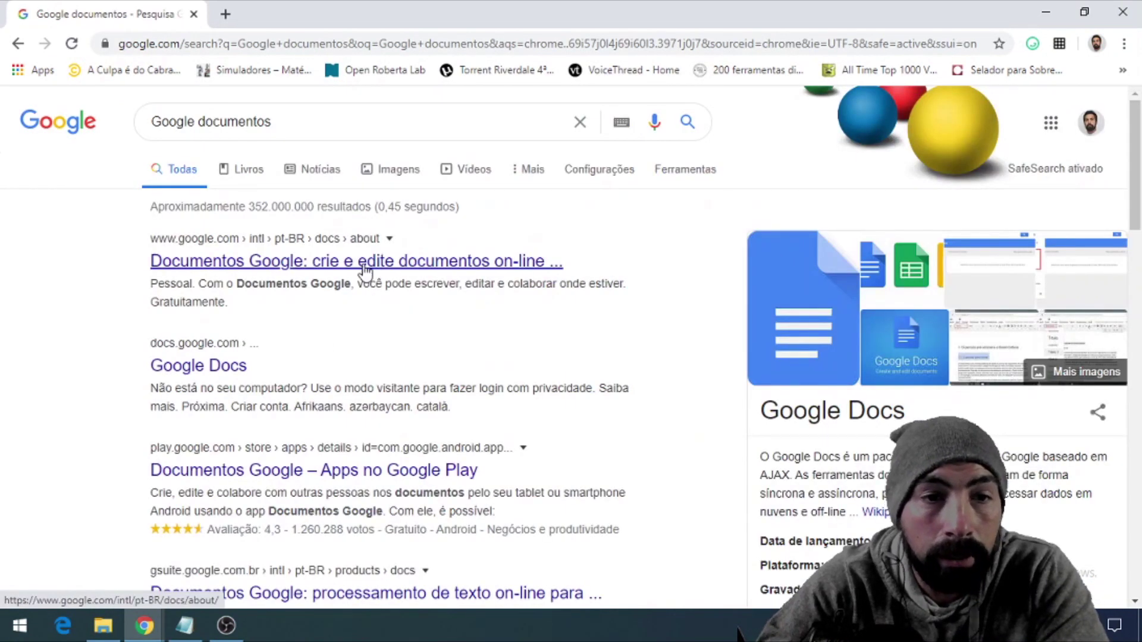
left_click(157, 370)
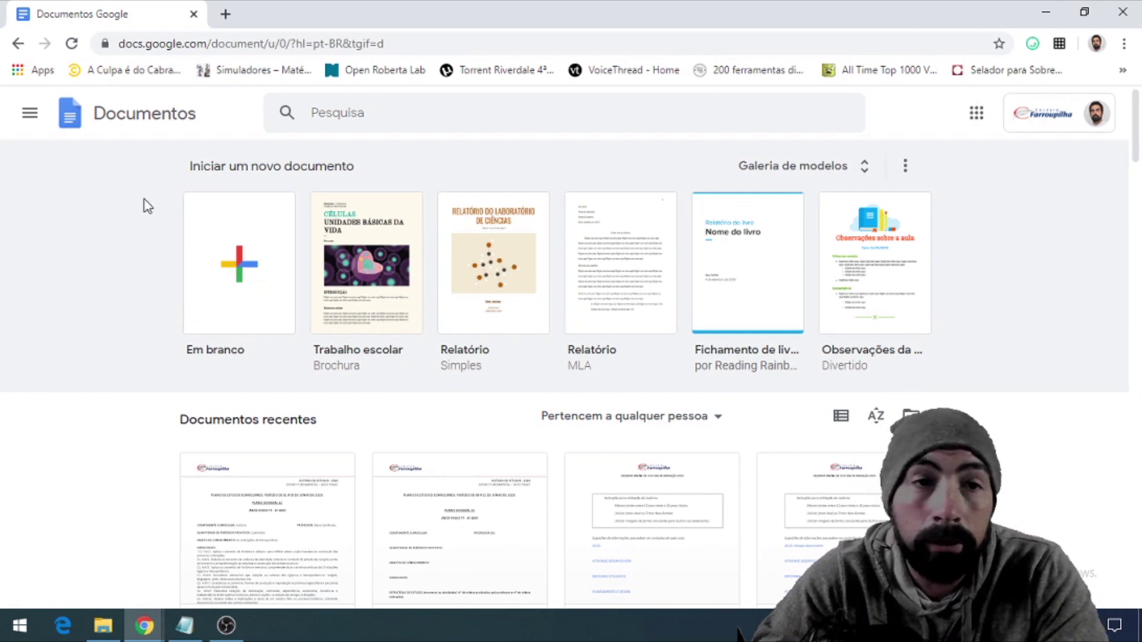
- Go to Google Sala de Aula, close the Docs page, and reopen Google Documentos from the Classroom app launcher
left_click(975, 113)
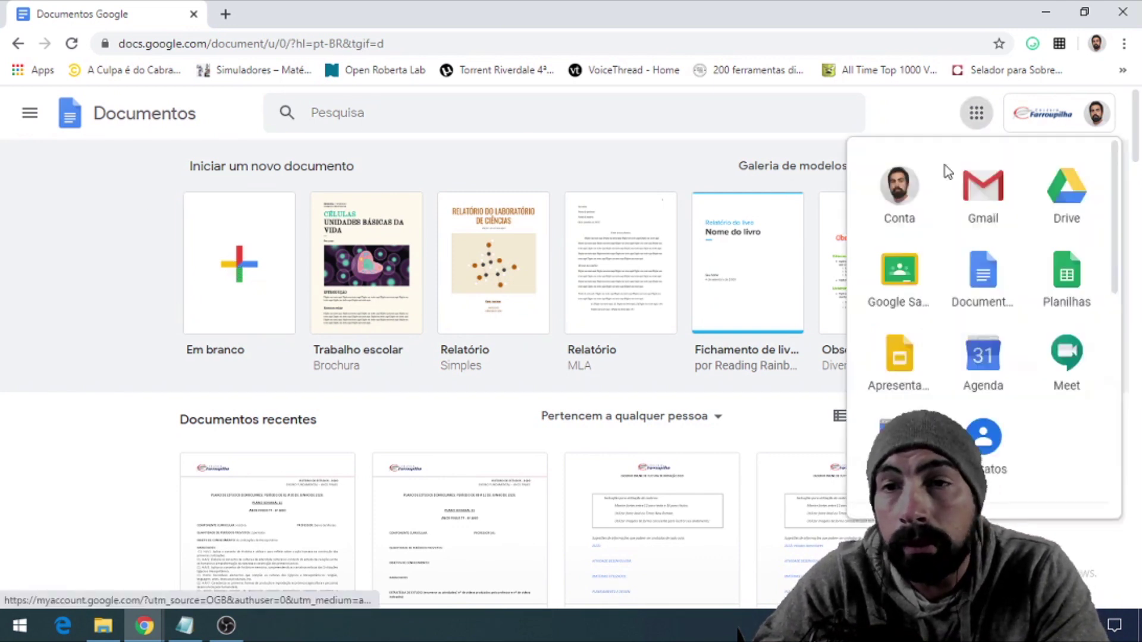
left_click(898, 275)
left_click(194, 14)
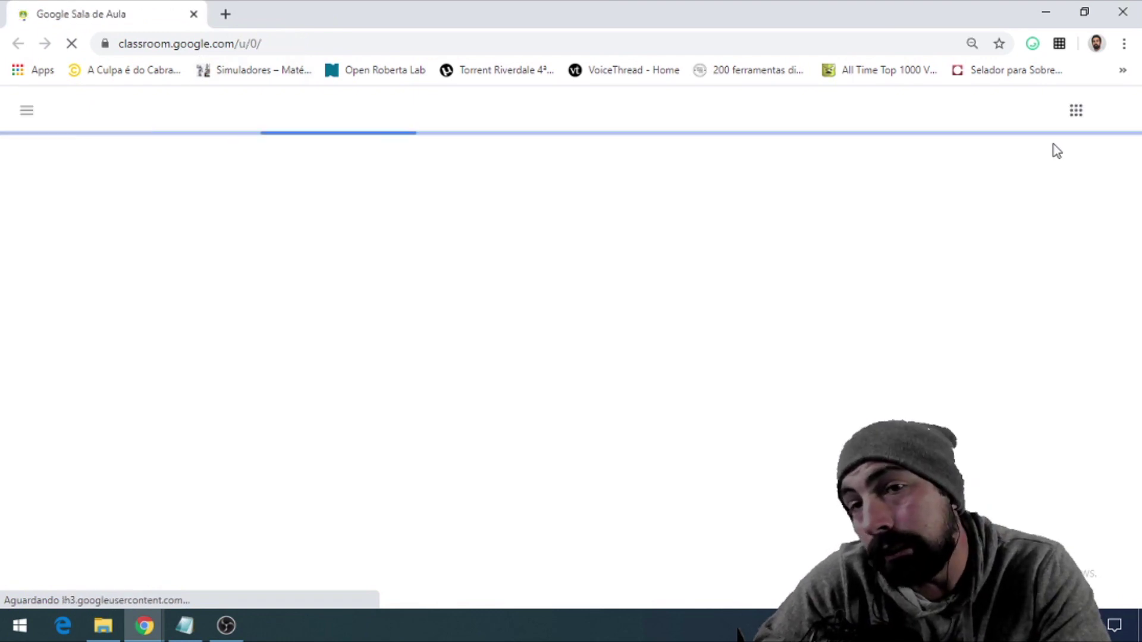
left_click(1076, 119)
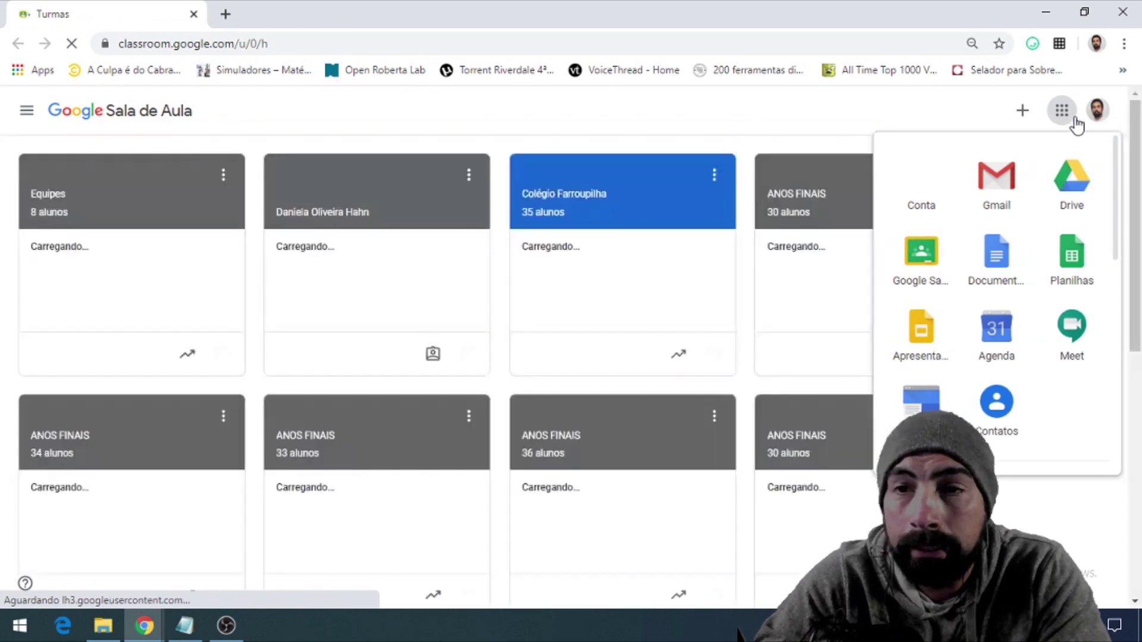
left_click(996, 268)
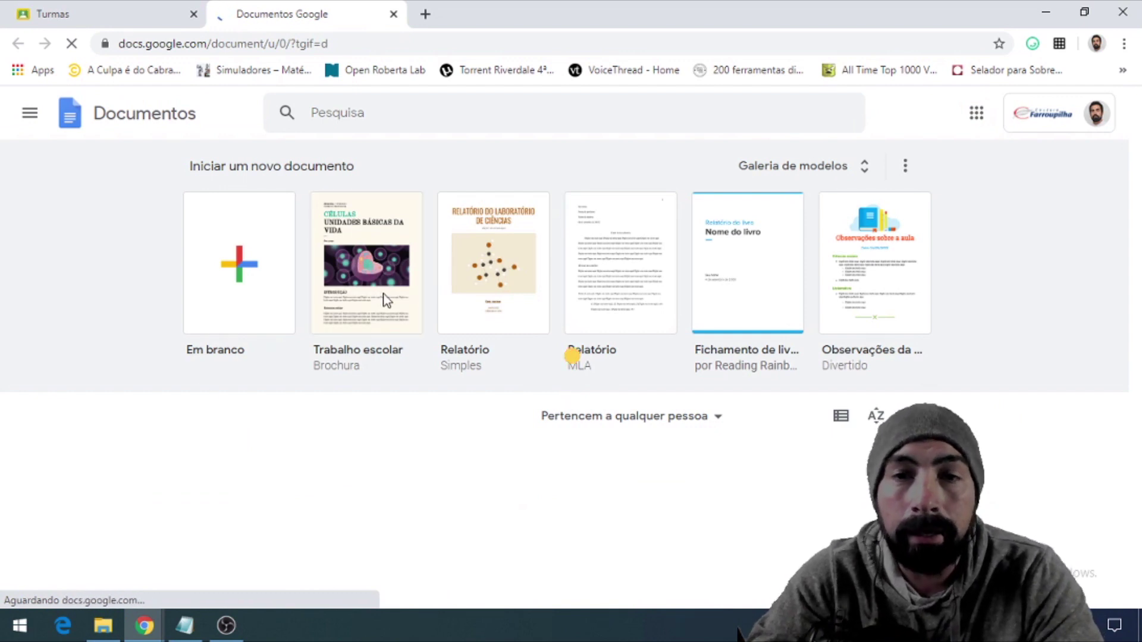
- Create a blank document and title it TESTE
left_click(240, 279)
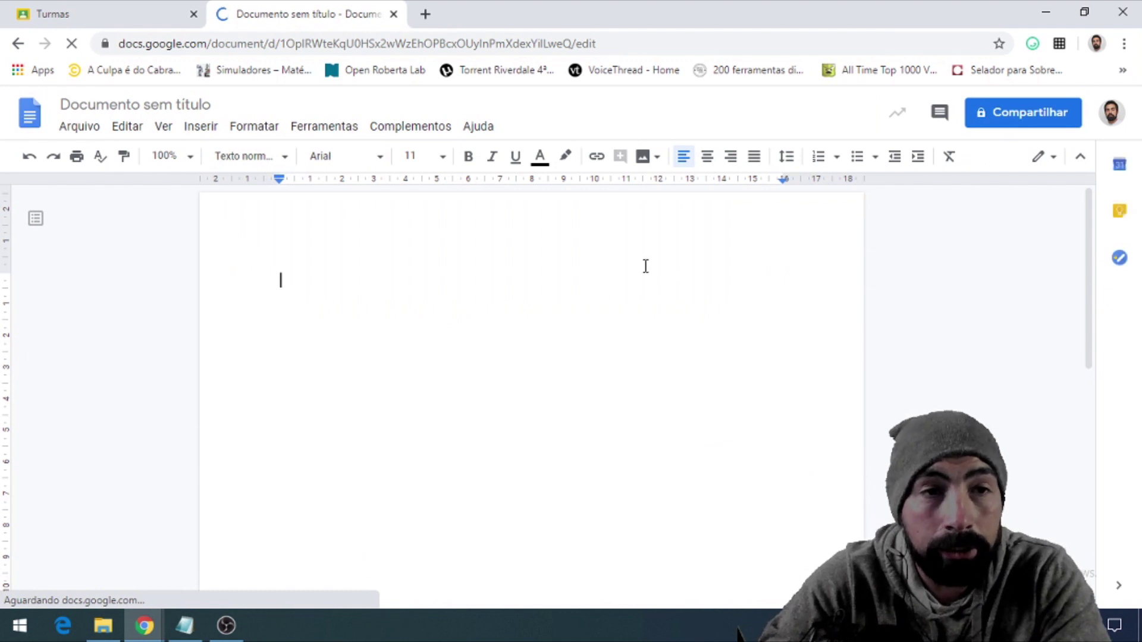
left_click(154, 103)
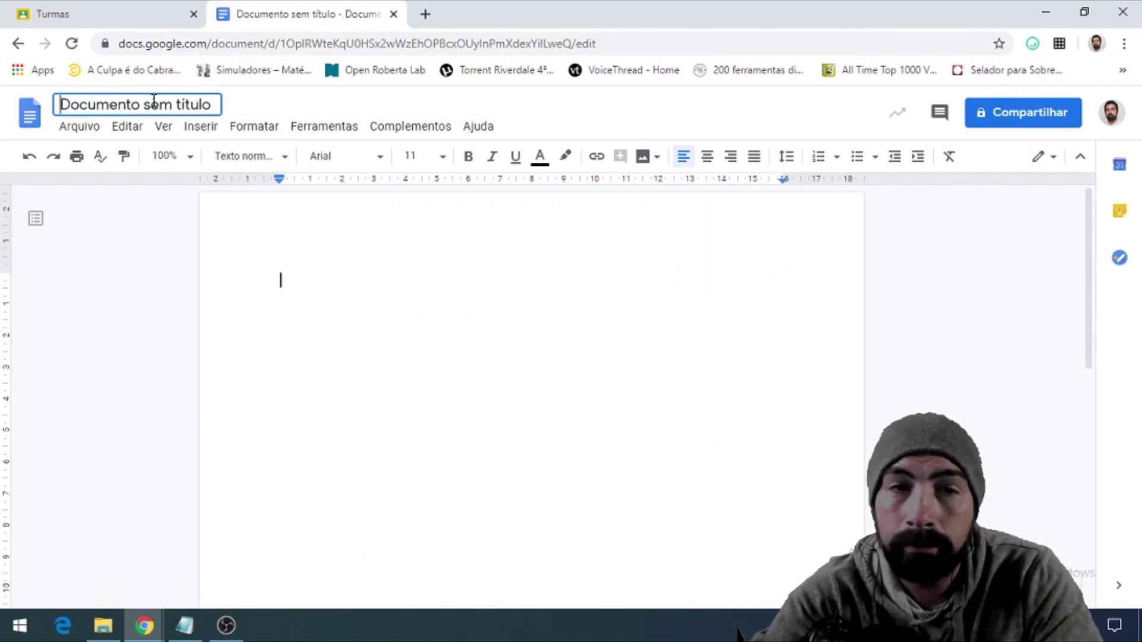
type("TESTE")
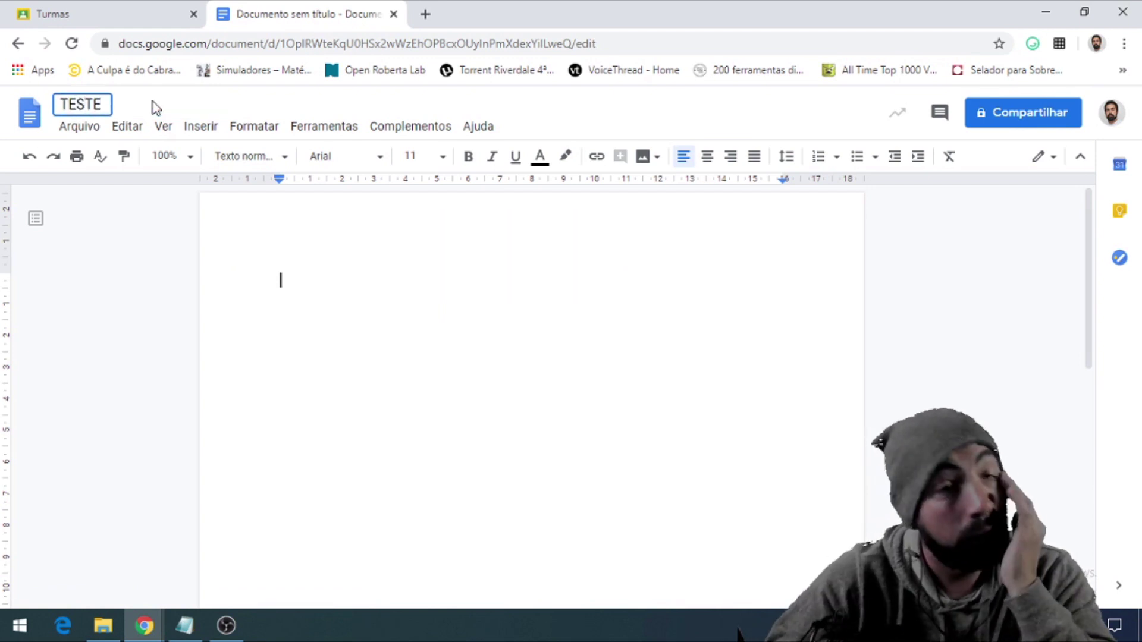
left_click(252, 240)
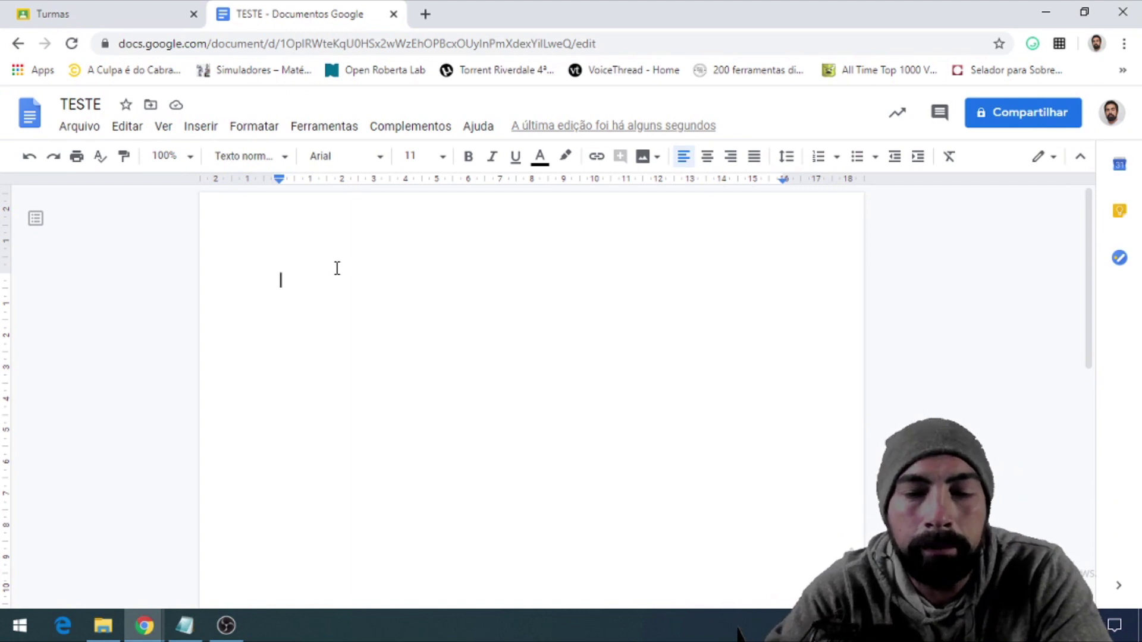
type("Ti")
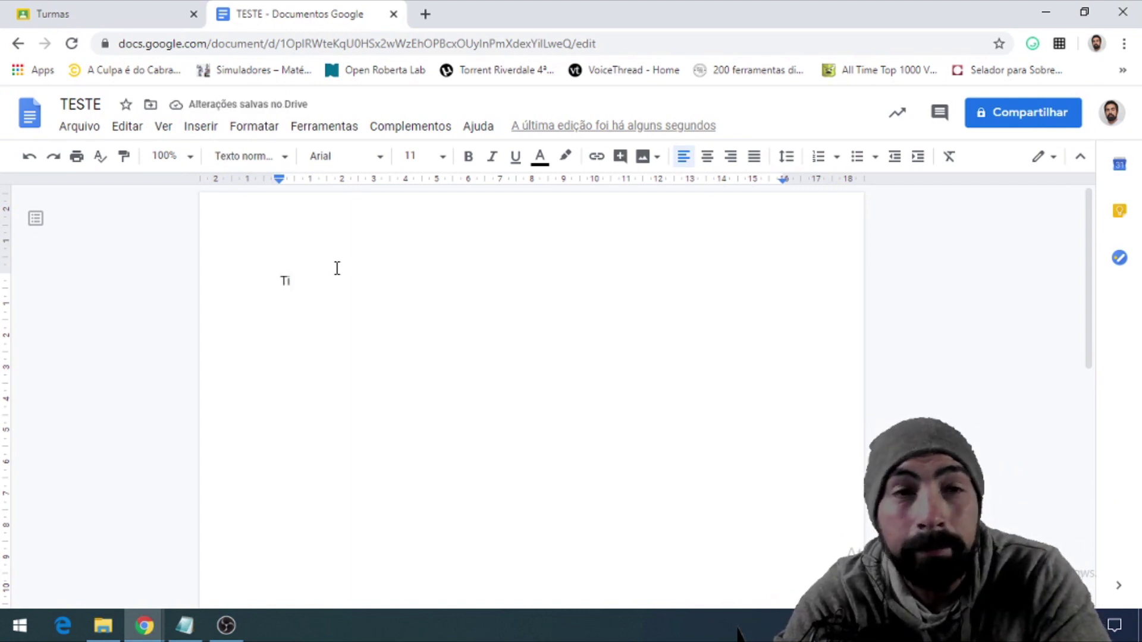
key("BackSpace")
key("BackSpace")
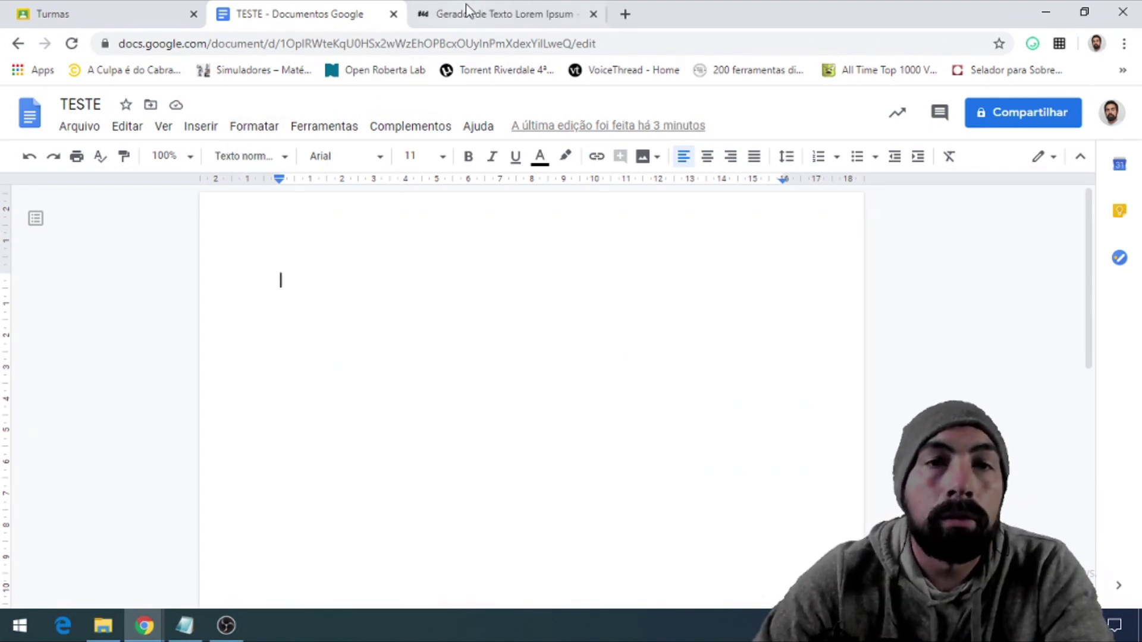
- Generate 10 paragraphs of Lorem Ipsum text with the 4Devs text generator
left_click(472, 10)
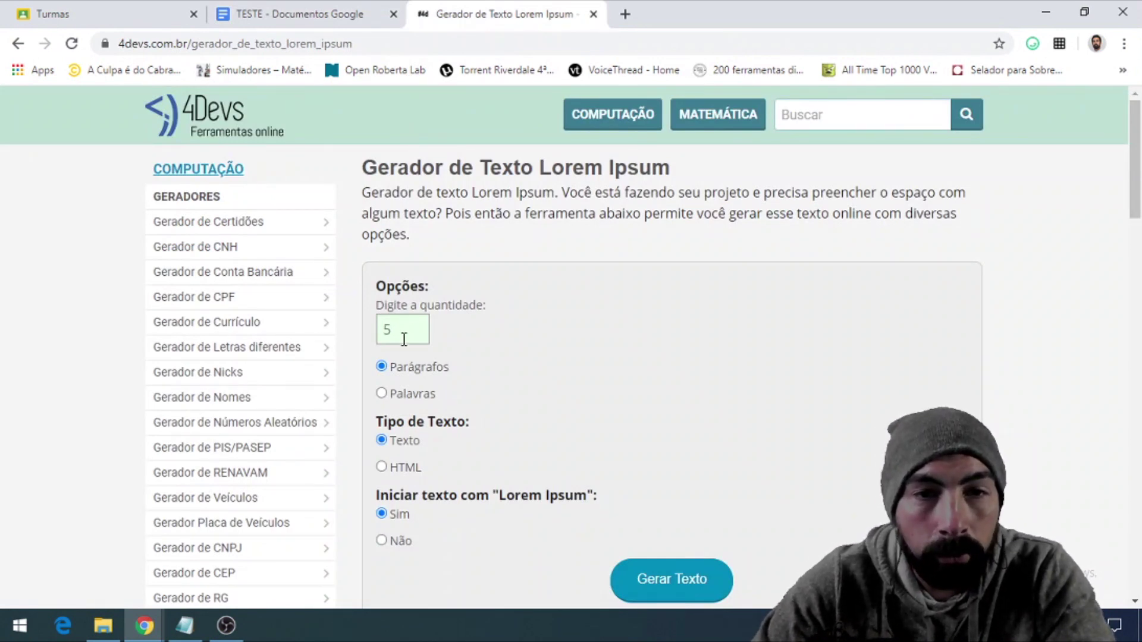
scroll(452, 354, "down", 1)
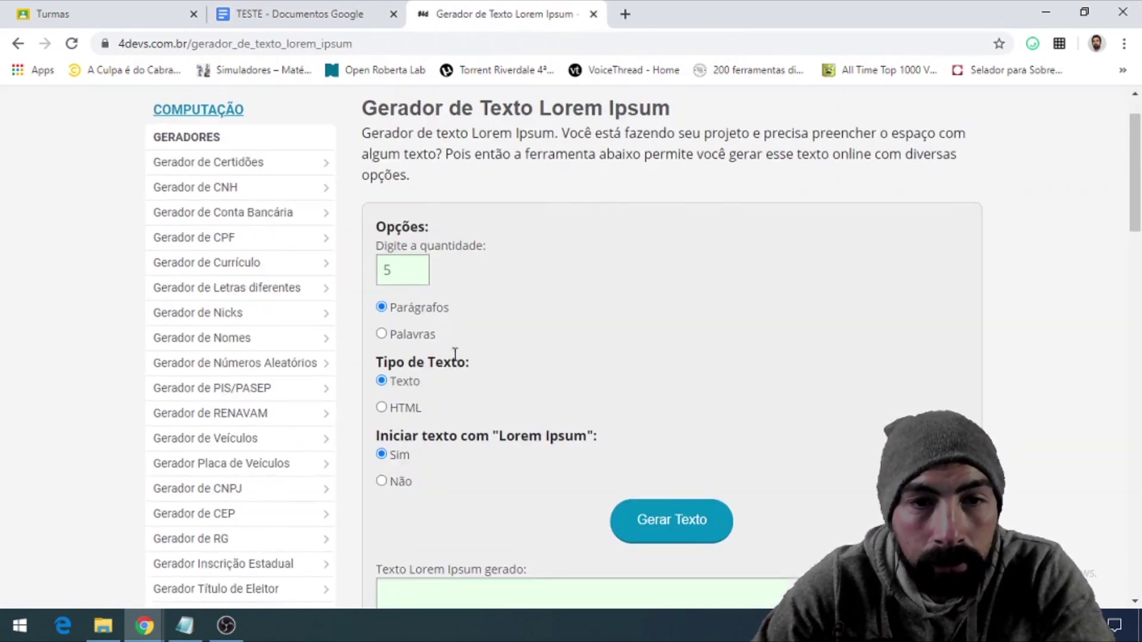
left_click_drag(394, 245, 382, 238)
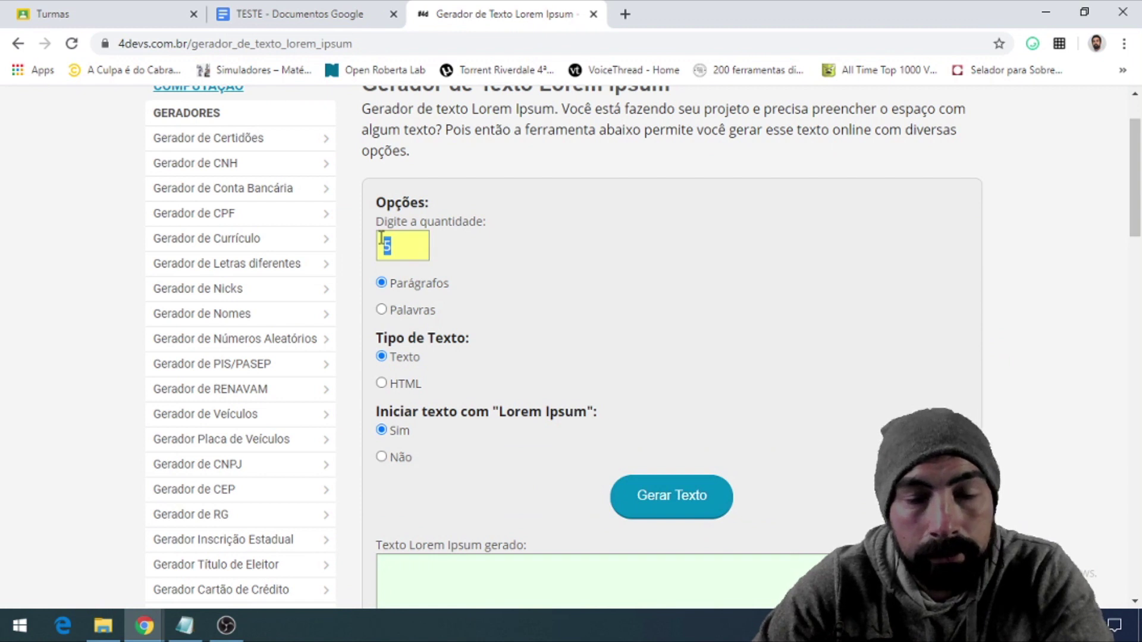
type("10")
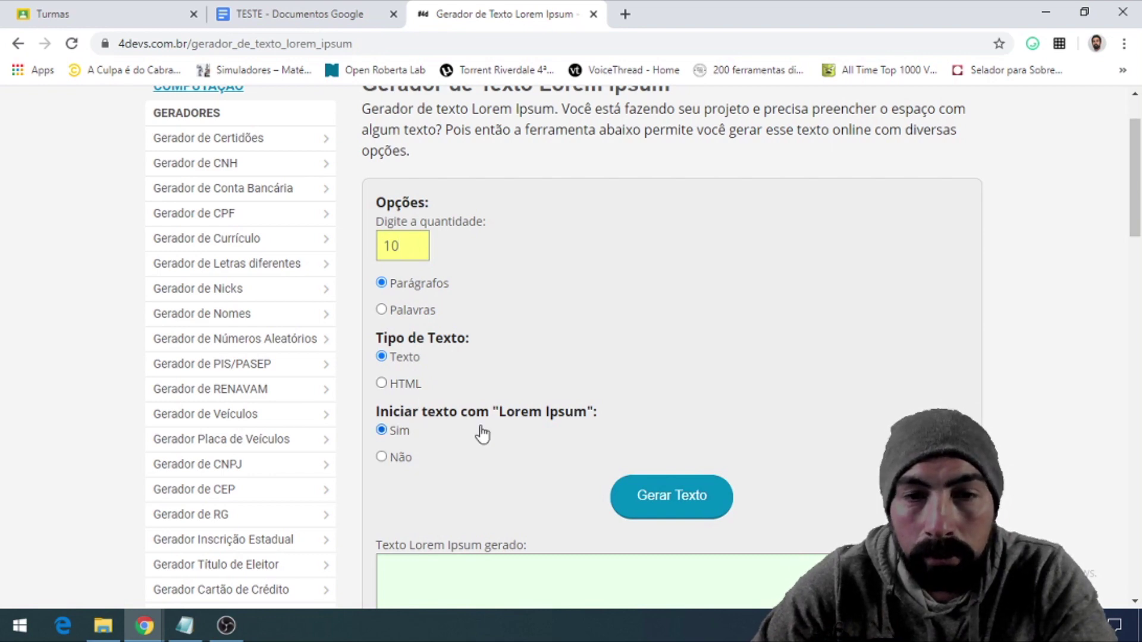
scroll(458, 499, "down", 1)
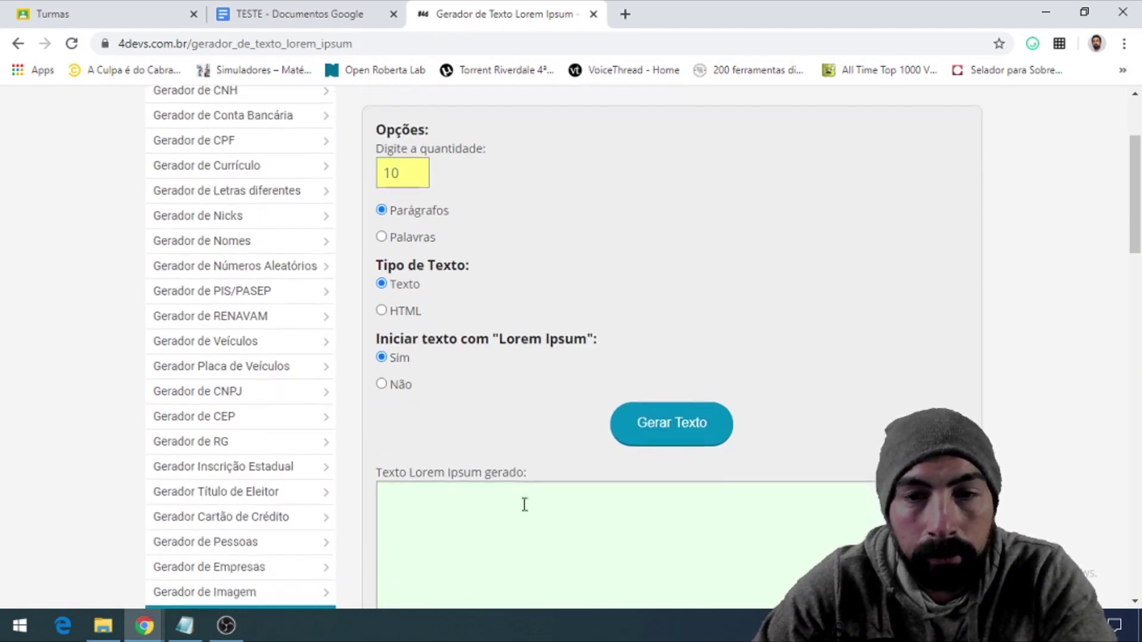
left_click(670, 421)
- Look through the generator's options and the generated Lorem Ipsum paragraphs
scroll(527, 447, "down", 7)
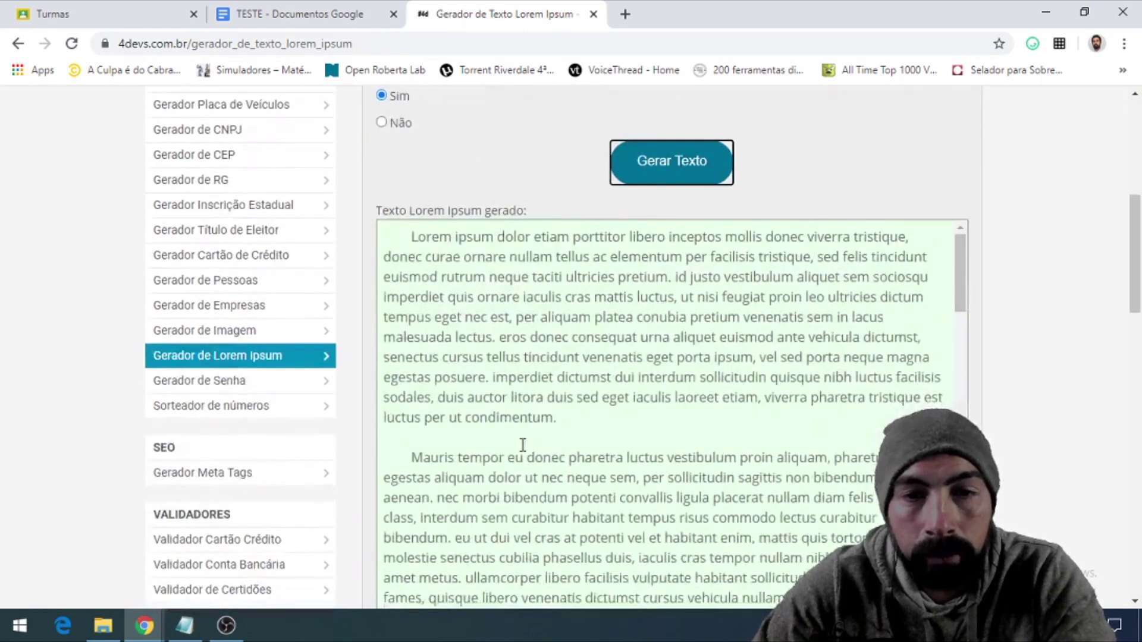
scroll(529, 450, "up", 1)
scroll(443, 309, "up", 7)
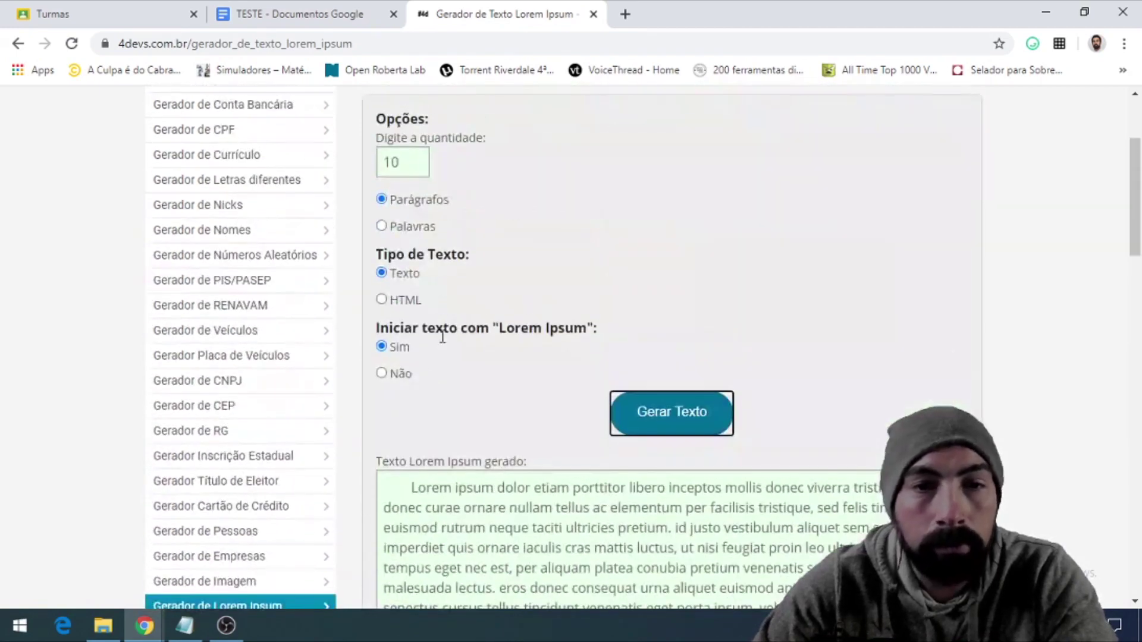
scroll(428, 368, "down", 4)
scroll(410, 357, "down", 6)
scroll(503, 355, "down", 8)
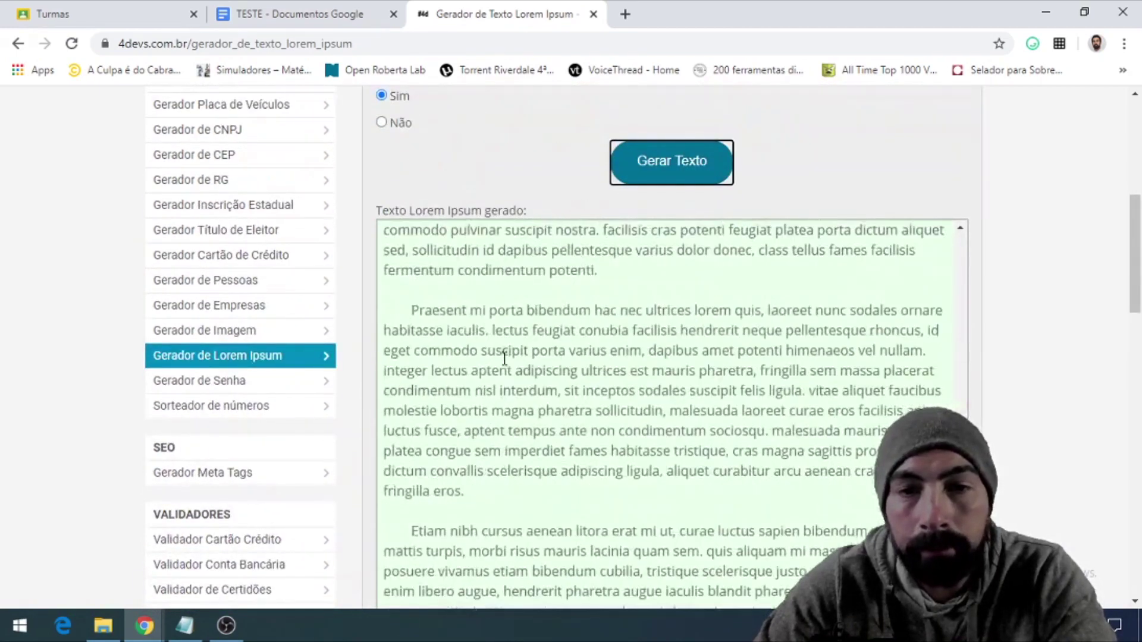
scroll(505, 364, "down", 10)
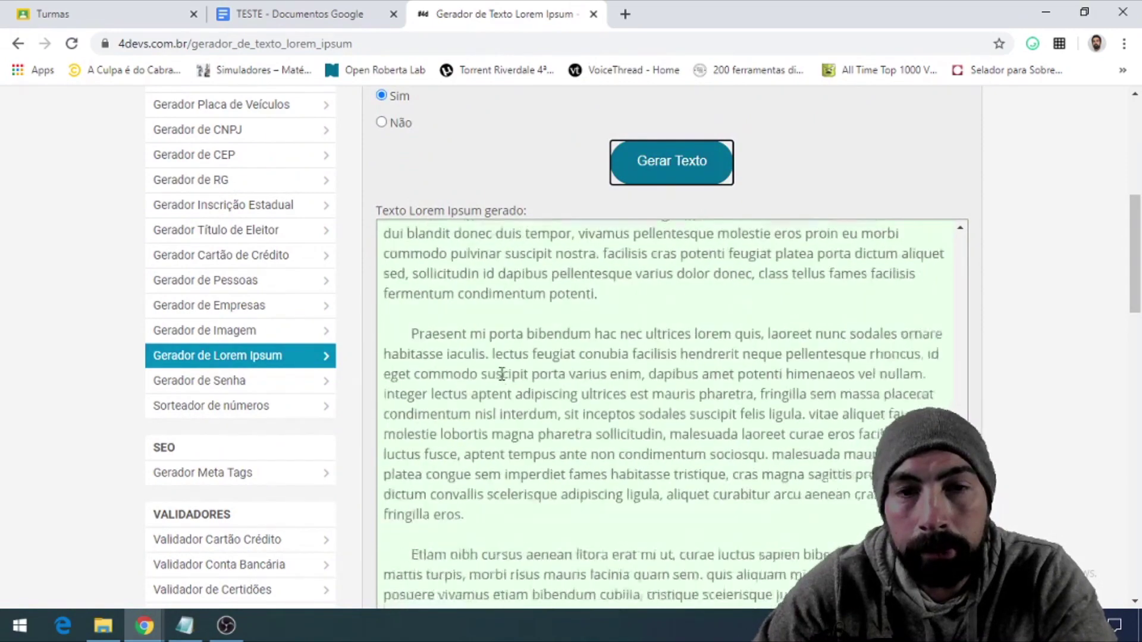
scroll(428, 317, "up", 3)
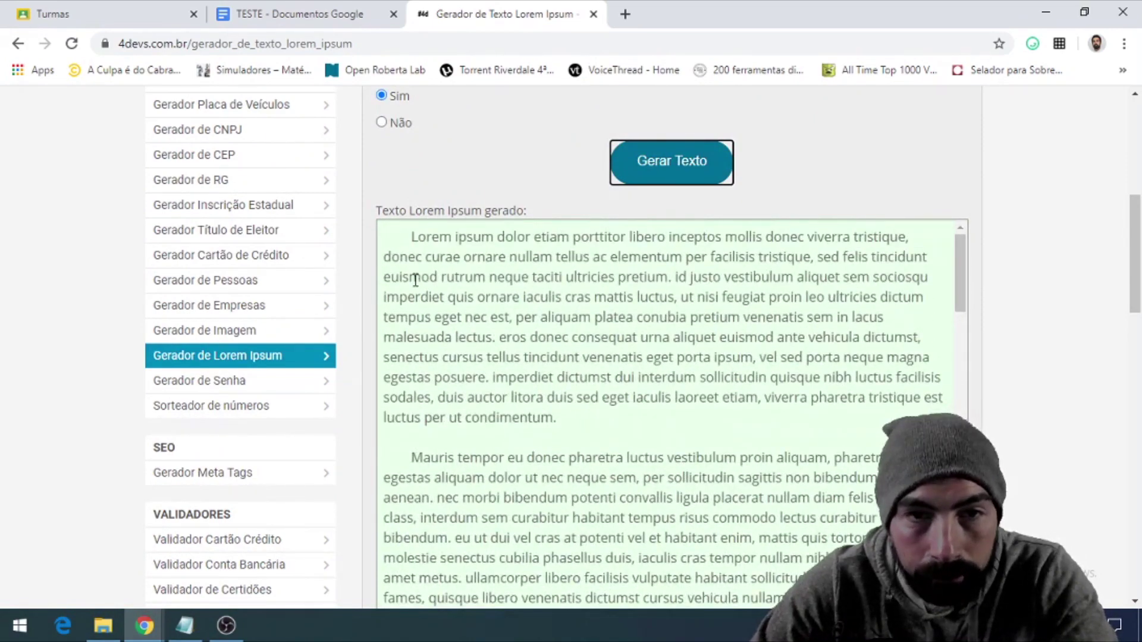
- Copy all of the generated Lorem Ipsum text into the empty TESTE document and close the generator page
left_click_drag(408, 241, 827, 225)
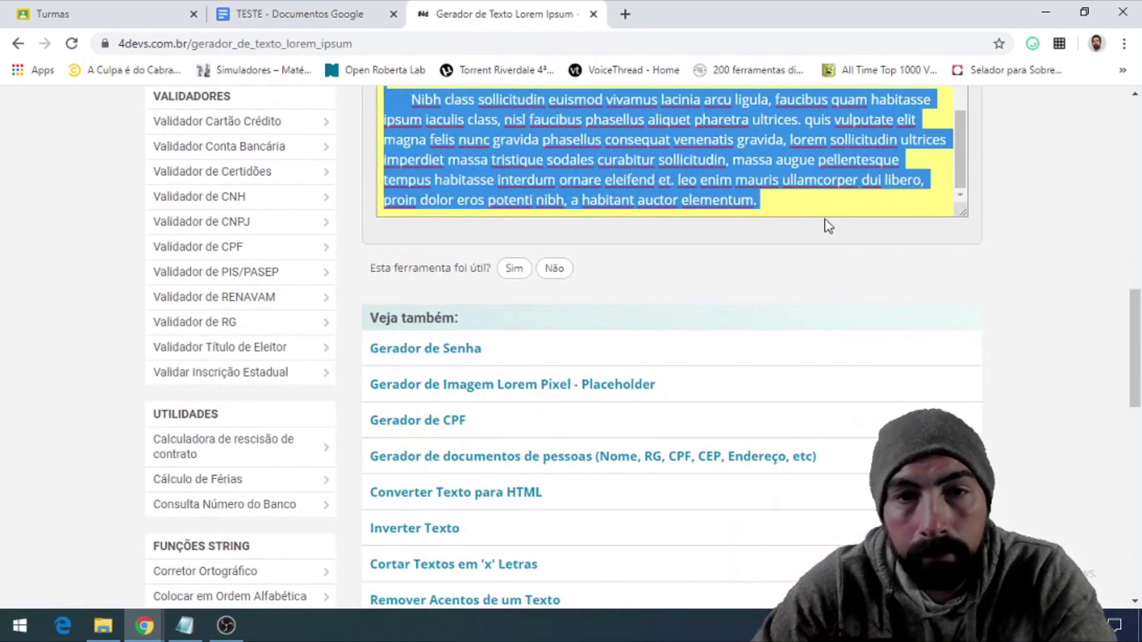
left_click(375, 9)
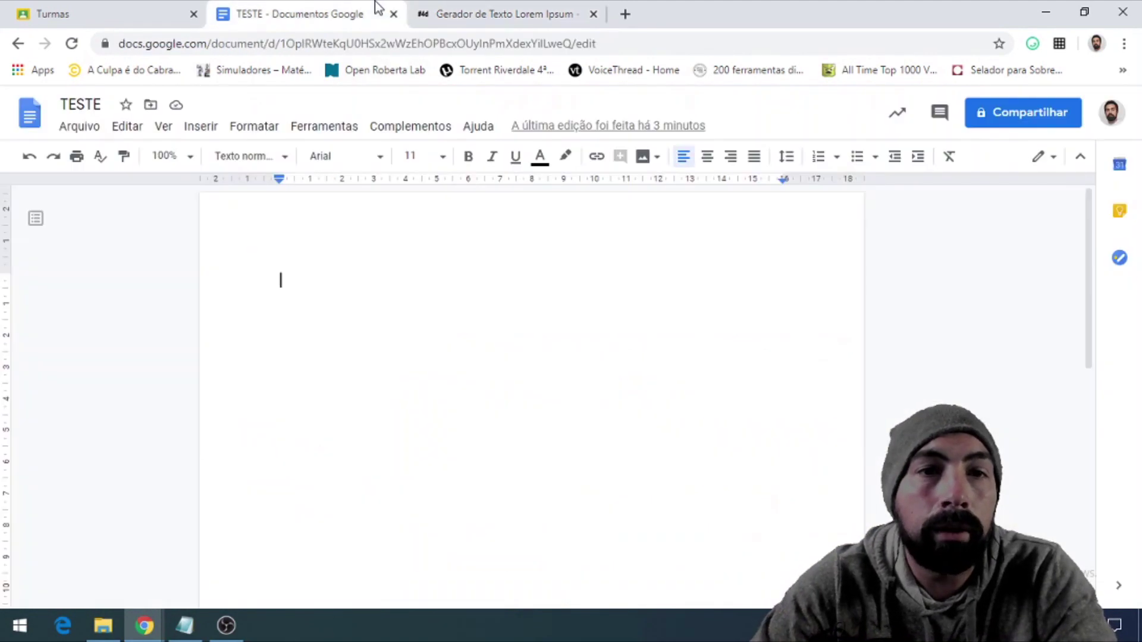
left_click(593, 14)
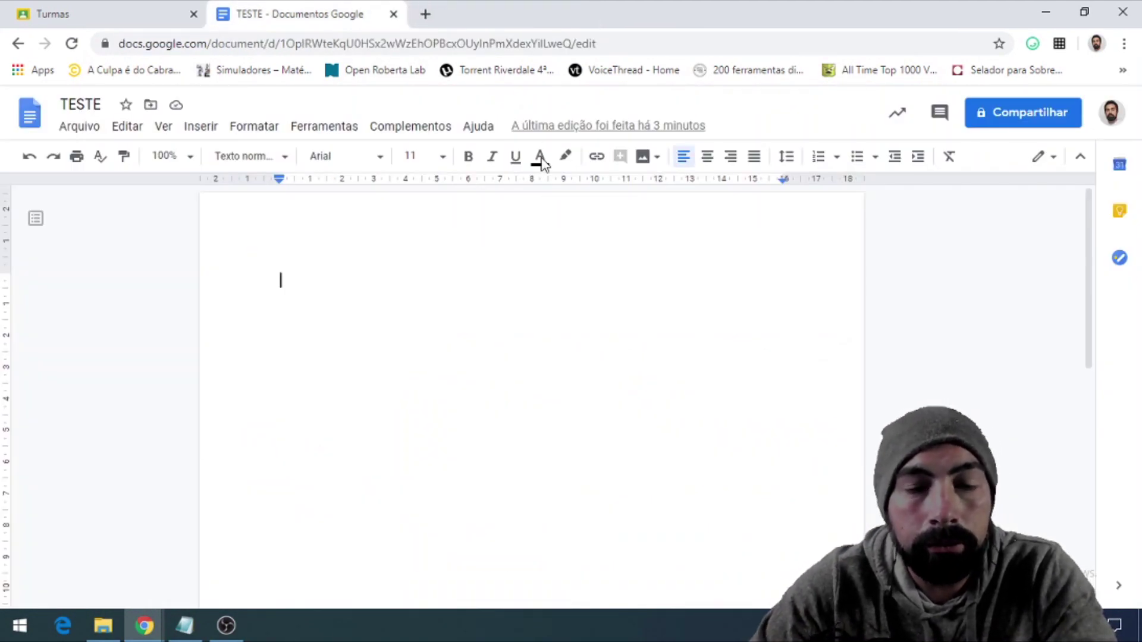
key("ctrl+v")
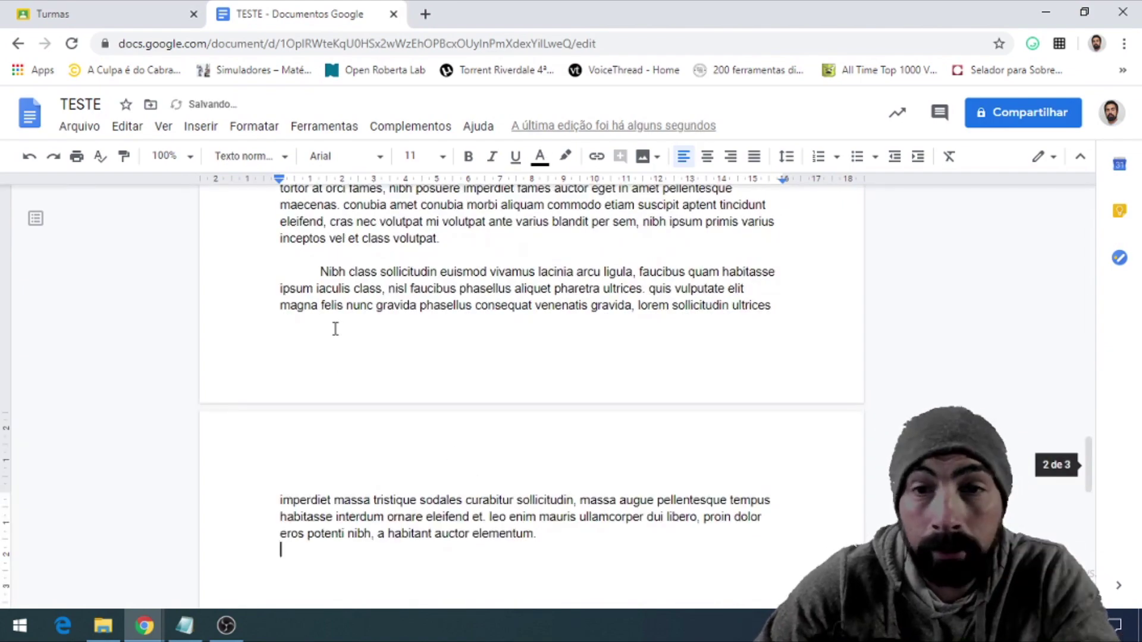
scroll(335, 329, "up", 15)
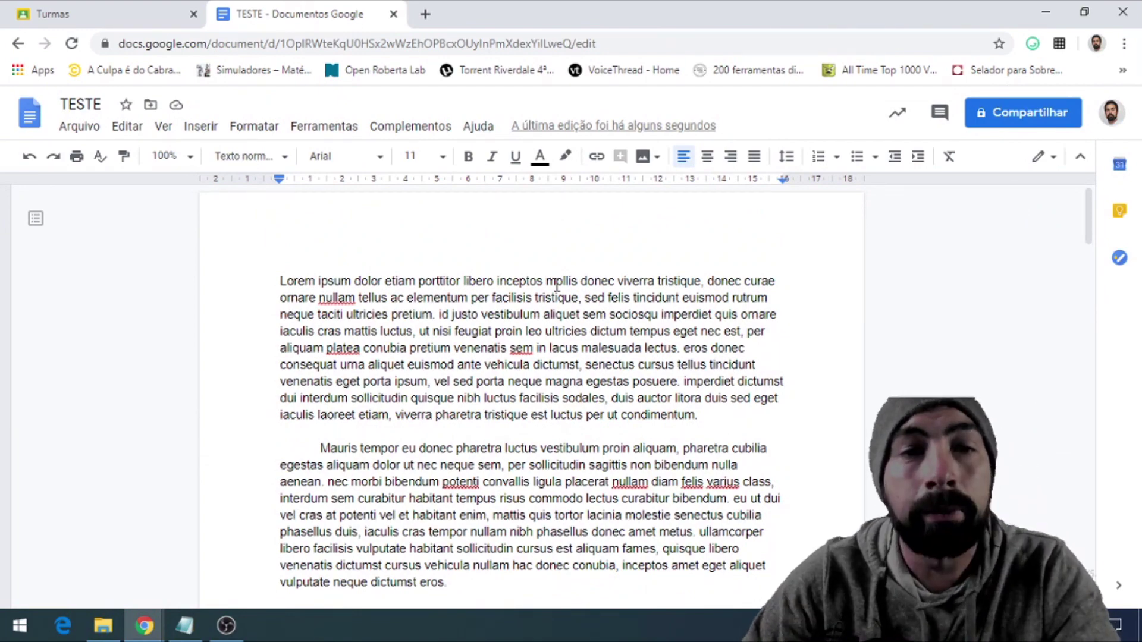
- Delete the entire Lorem Ipsum text from the document and paste it in again
left_click_drag(280, 282, 481, 318)
scroll(392, 348, "down", 10)
scroll(406, 361, "down", 10)
scroll(483, 317, "up", 3)
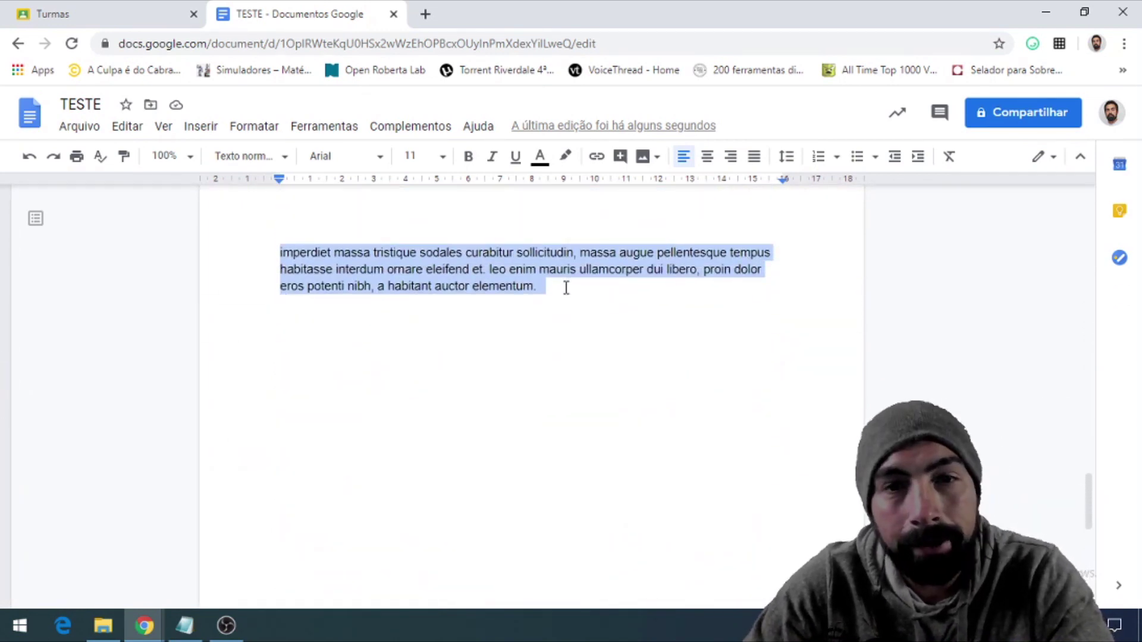
scroll(597, 340, "up", 20)
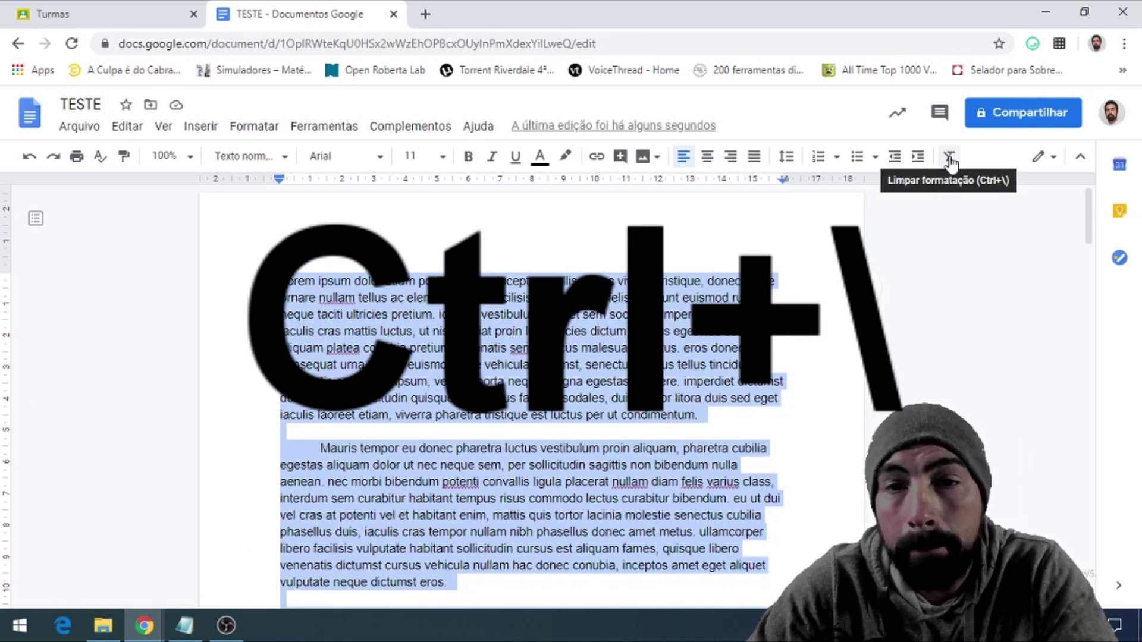
key("Delete")
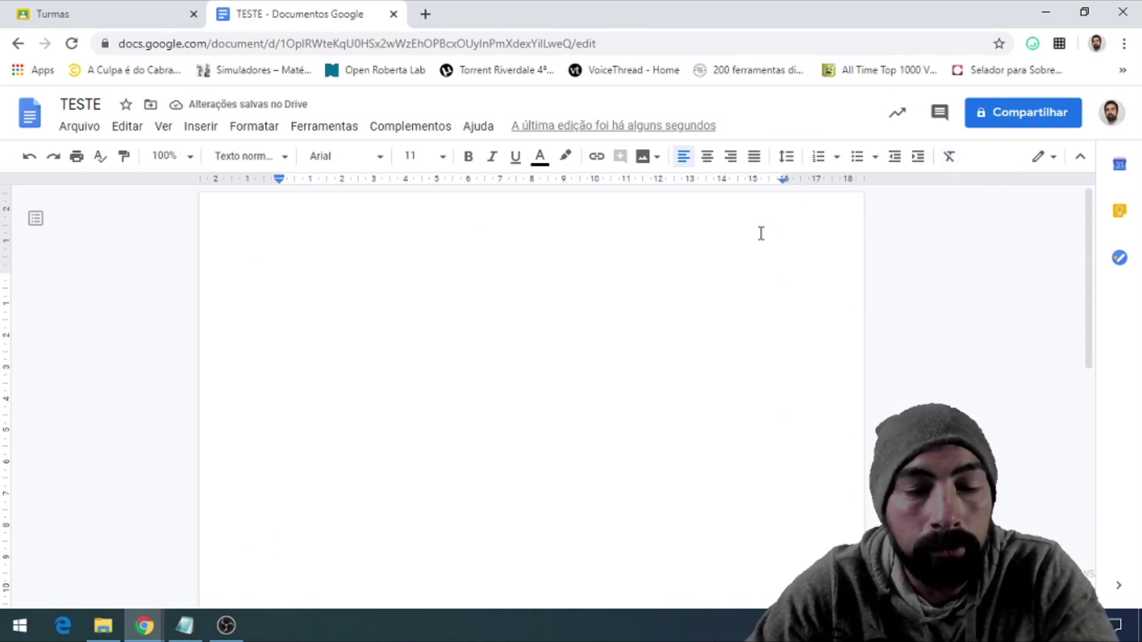
key("ctrl+v")
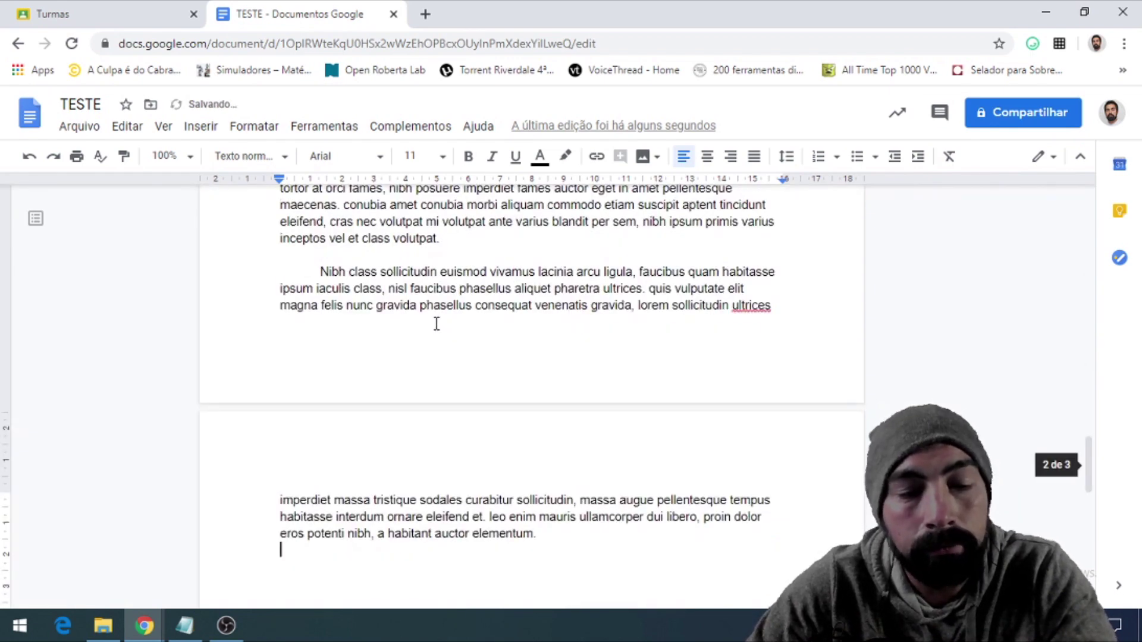
- Select the document's entire text and clear its formatting
key("ctrl+a")
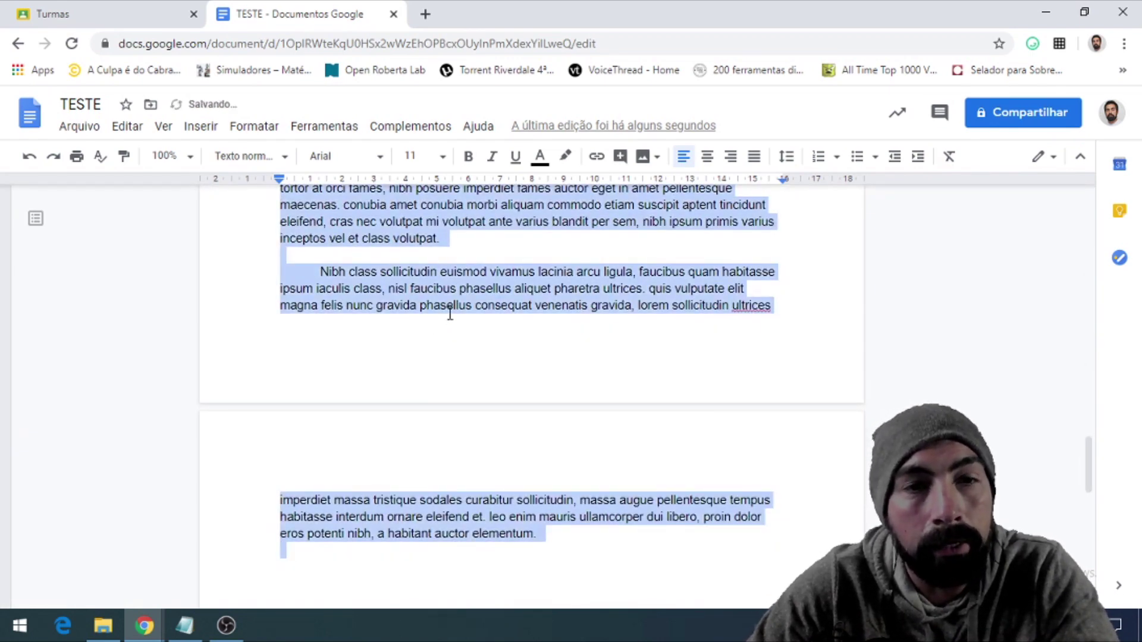
scroll(762, 314, "up", 15)
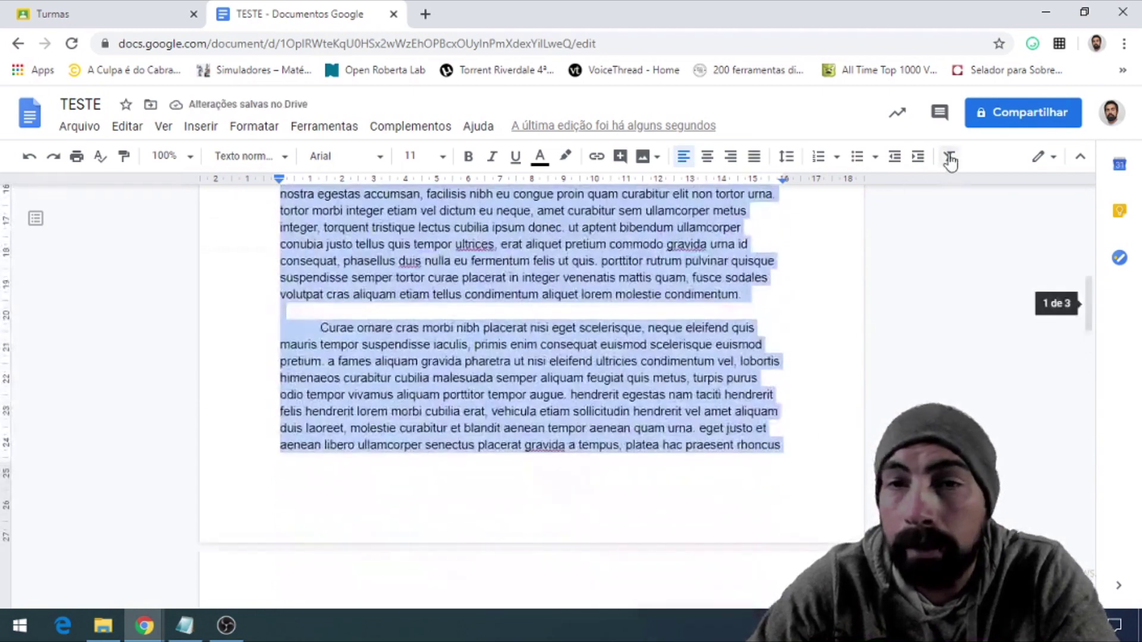
scroll(738, 262, "up", 10)
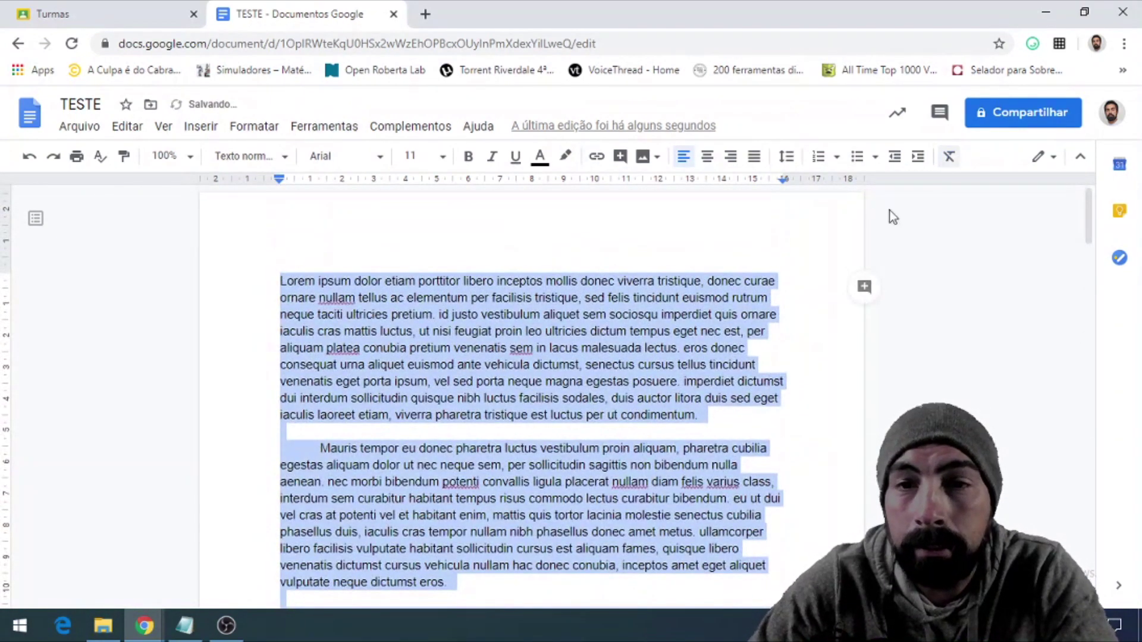
- Make the document's entire text bold and undo the change
left_click(546, 348)
key("ctrl+a")
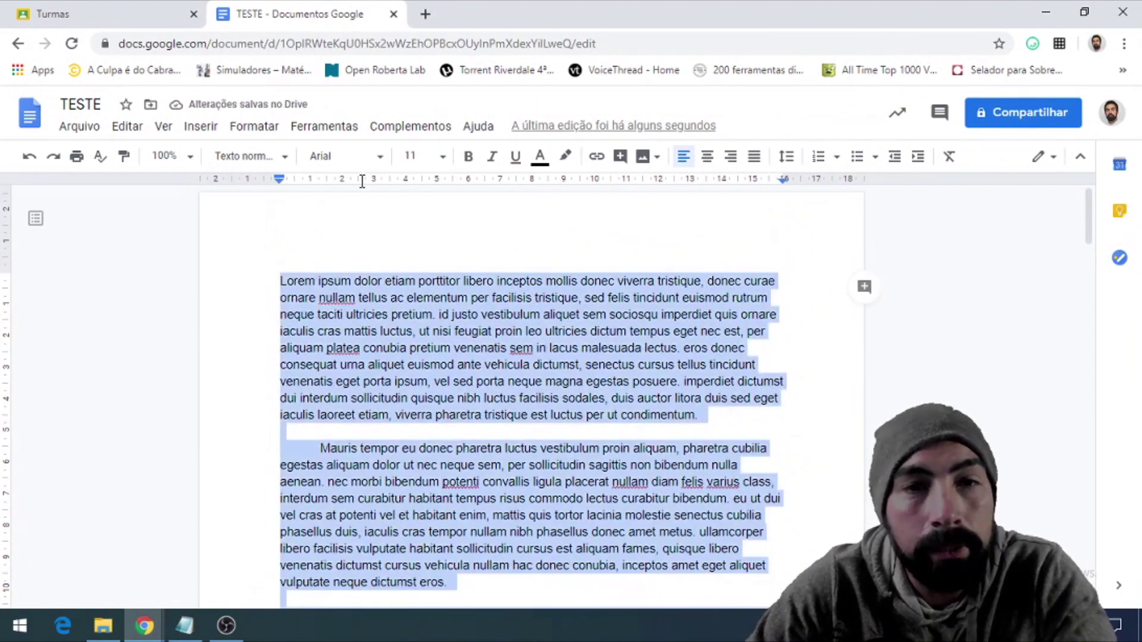
key("ctrl+b")
left_click(535, 318)
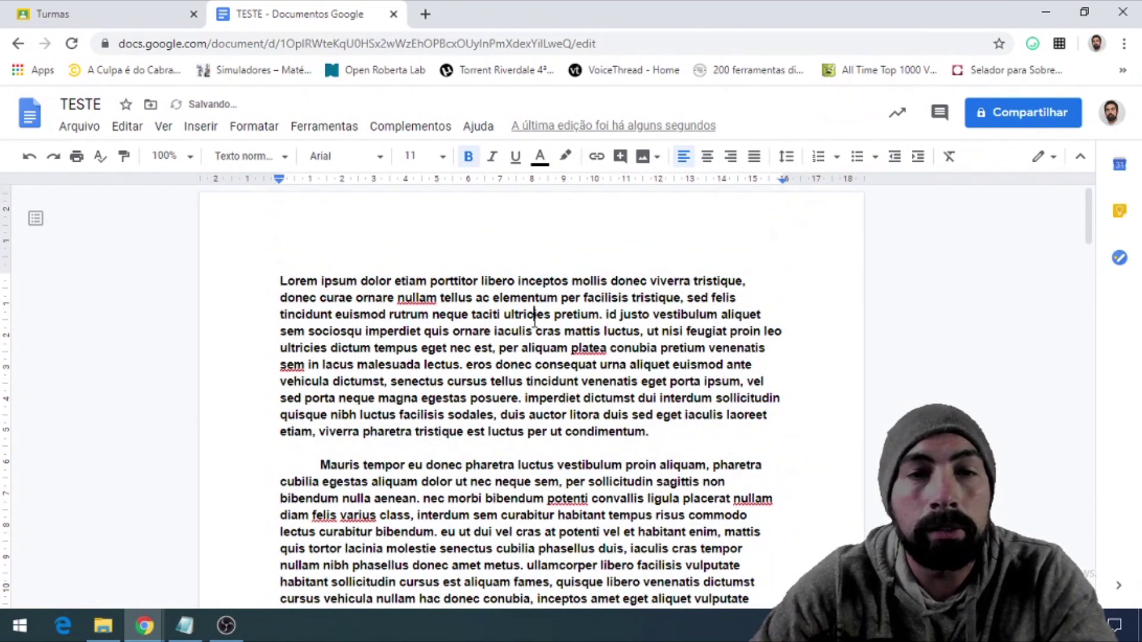
key("ctrl+z")
scroll(692, 332, "up", 20)
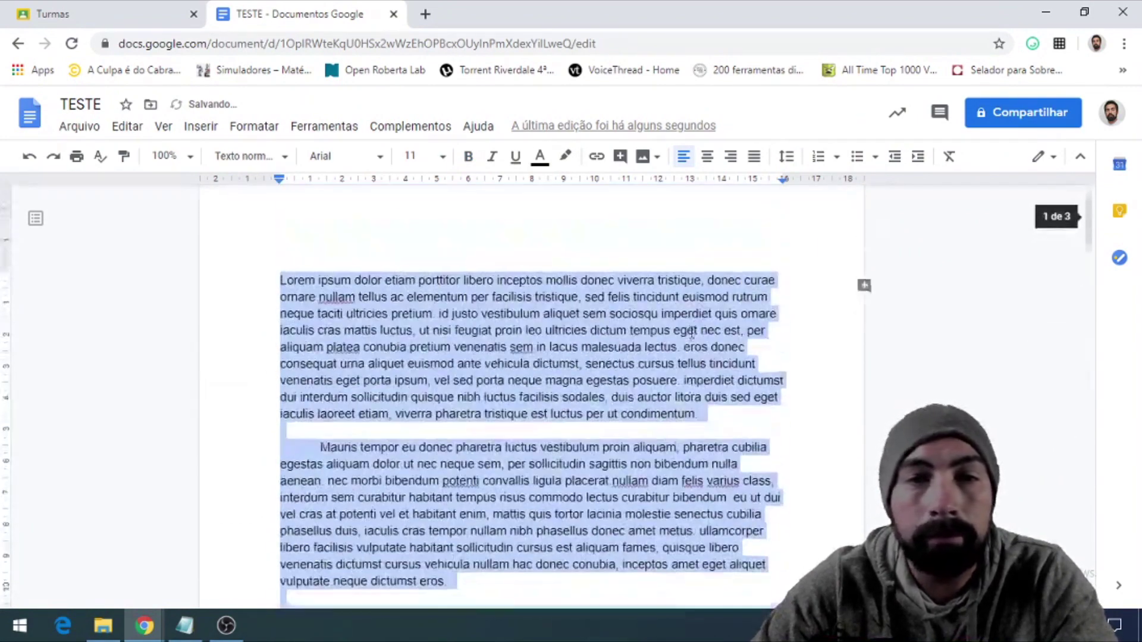
- Apply bold to the whole text again, remove it by clearing the formatting, and deselect the text
left_click(468, 156)
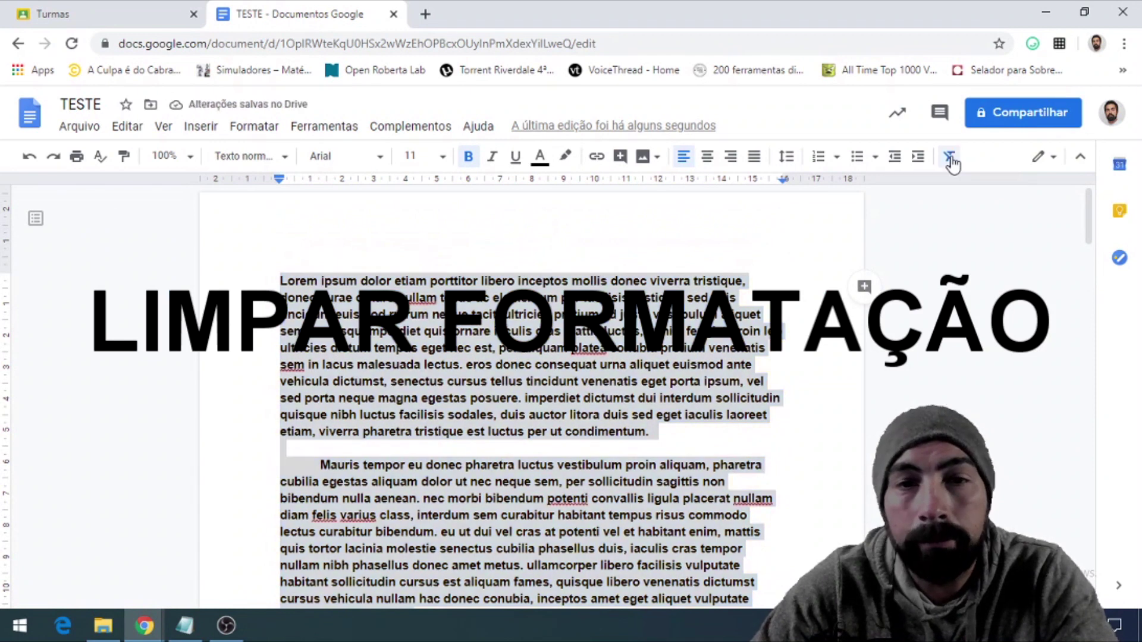
left_click(949, 157)
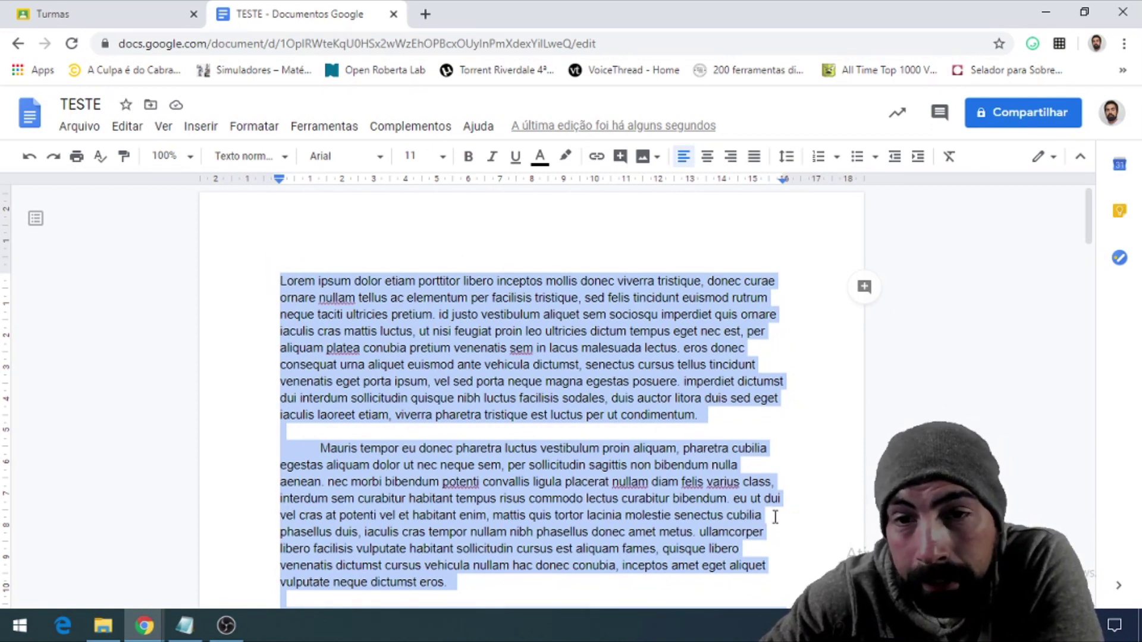
left_click(582, 360)
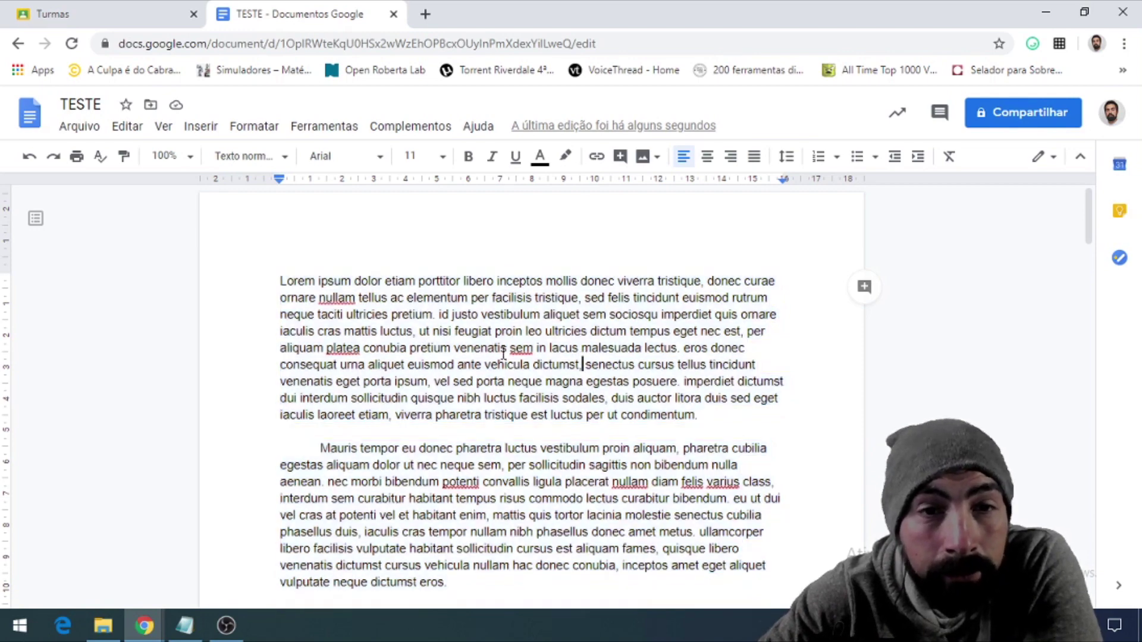
- Select the whole text from the first word to the document's end and justify it
left_click(281, 279)
left_click_drag(342, 414, 600, 326)
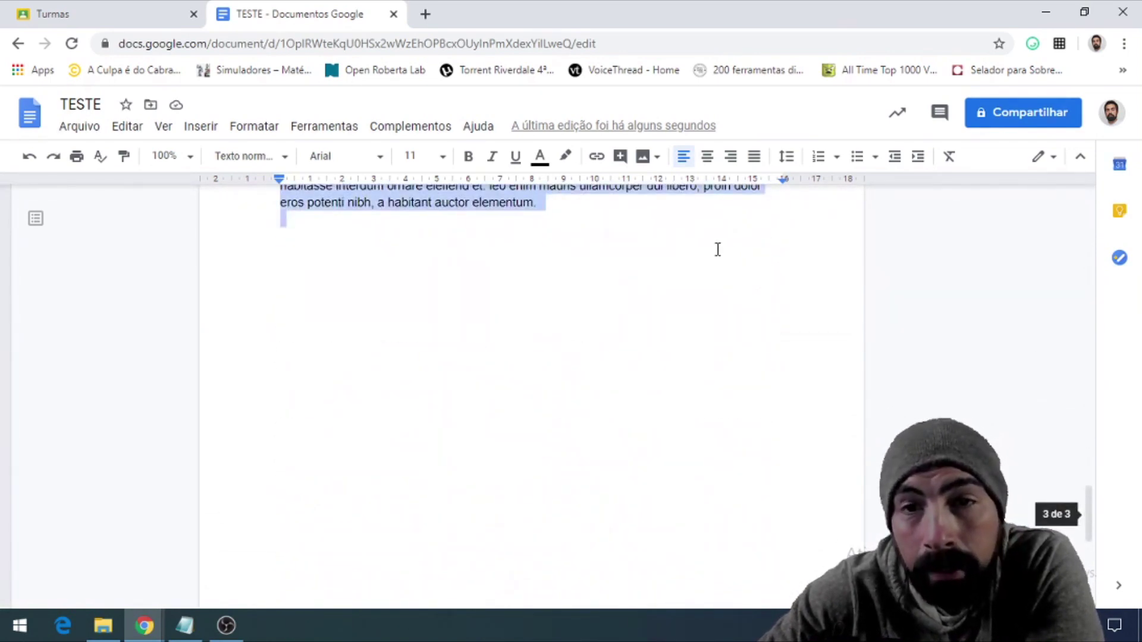
scroll(719, 252, "up", 10)
scroll(726, 261, "up", 15)
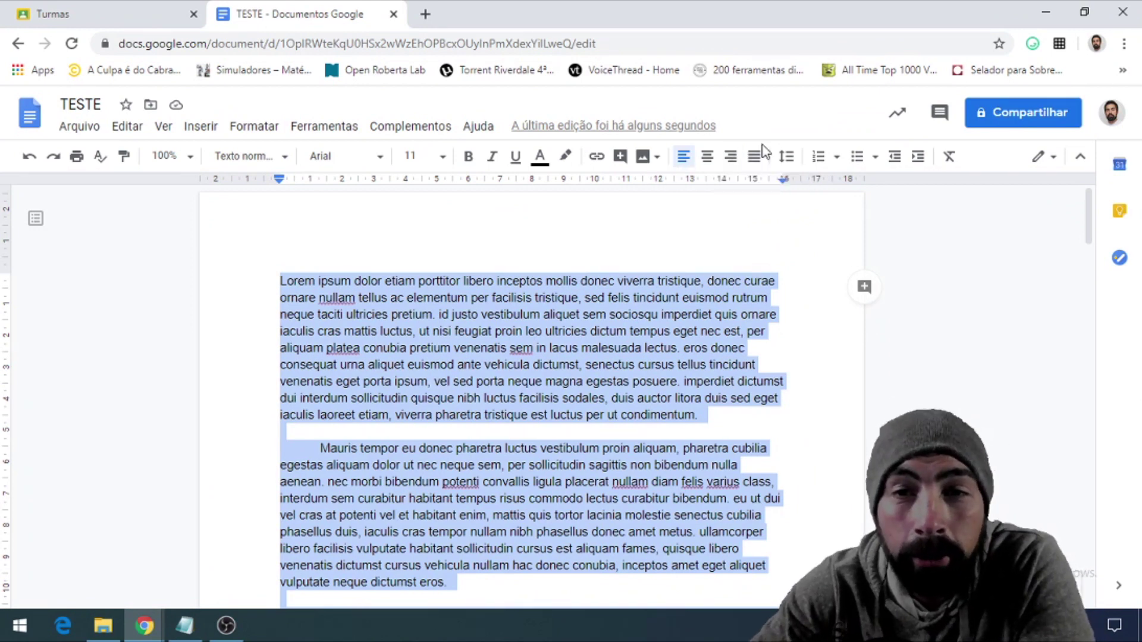
left_click(759, 163)
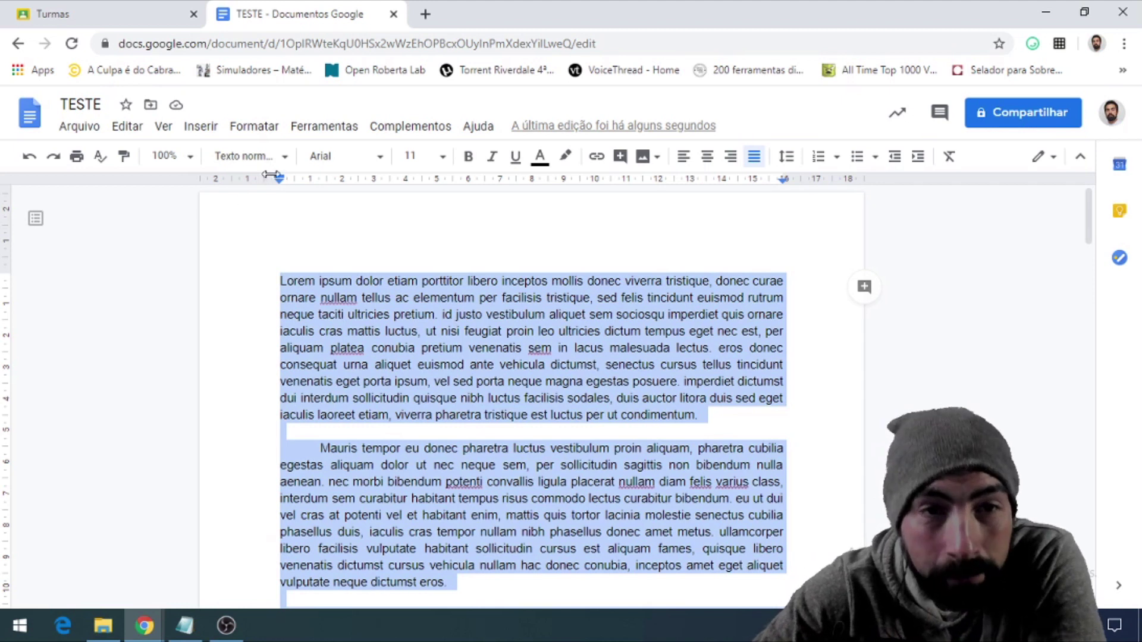
- Narrow the first paragraph on the ruler, with its left indent at about 1.5 cm and right indent at about 14.25 cm
mouse_move(279, 182)
left_mouse_down()
mouse_move(288, 189)
mouse_move(224, 244)
left_mouse_up()
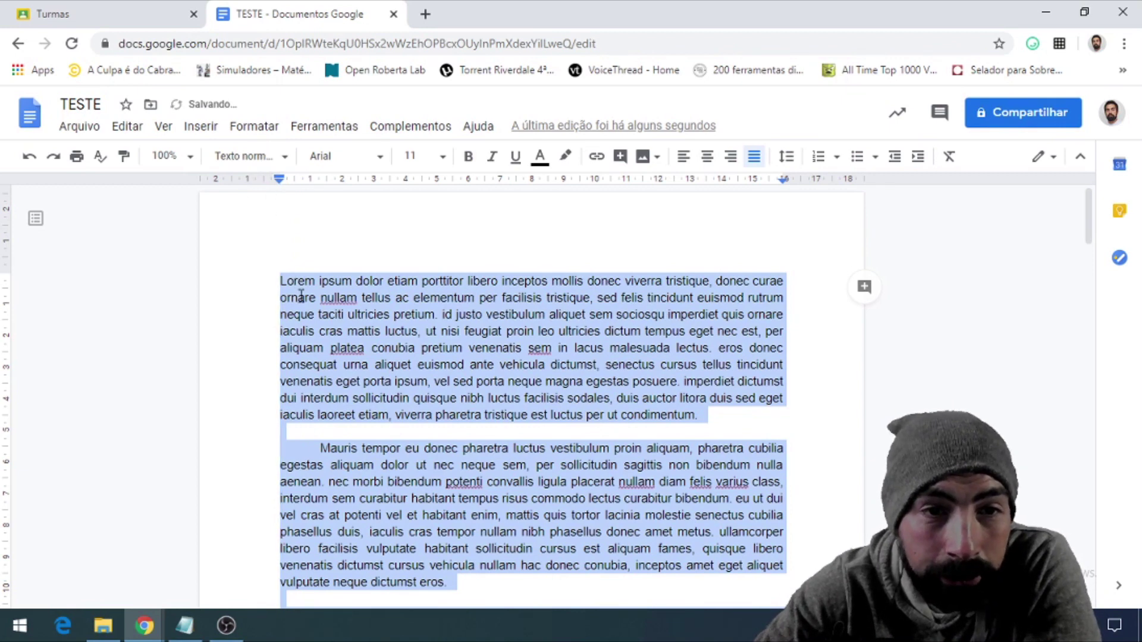
left_click(281, 279)
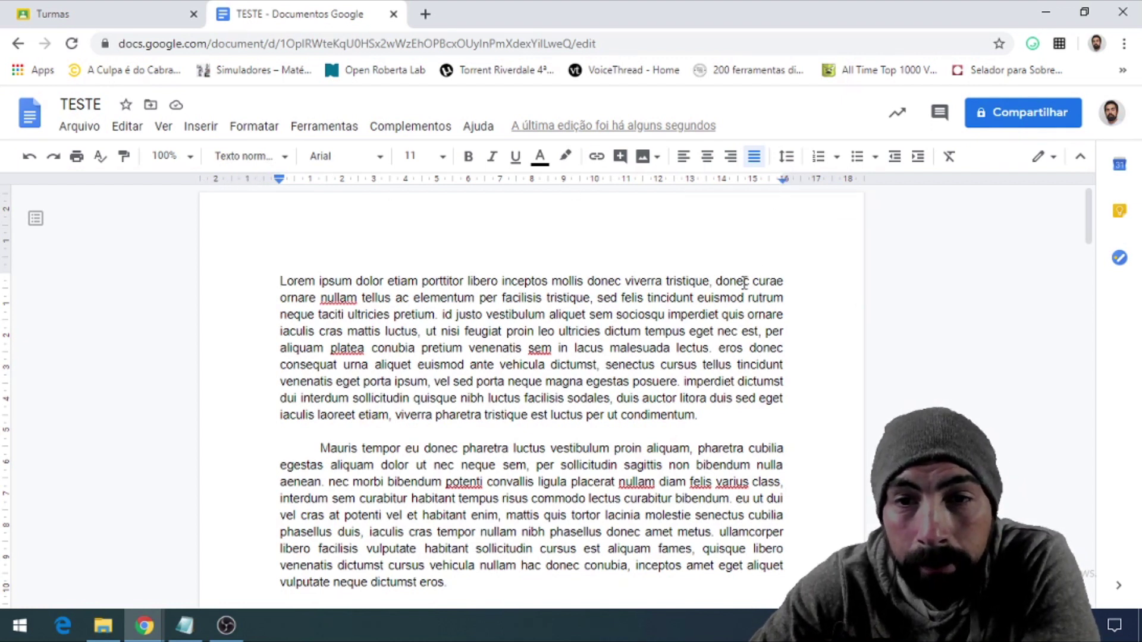
left_click_drag(743, 282, 767, 330)
left_click_drag(705, 415, 281, 280)
left_click_drag(783, 179, 728, 186)
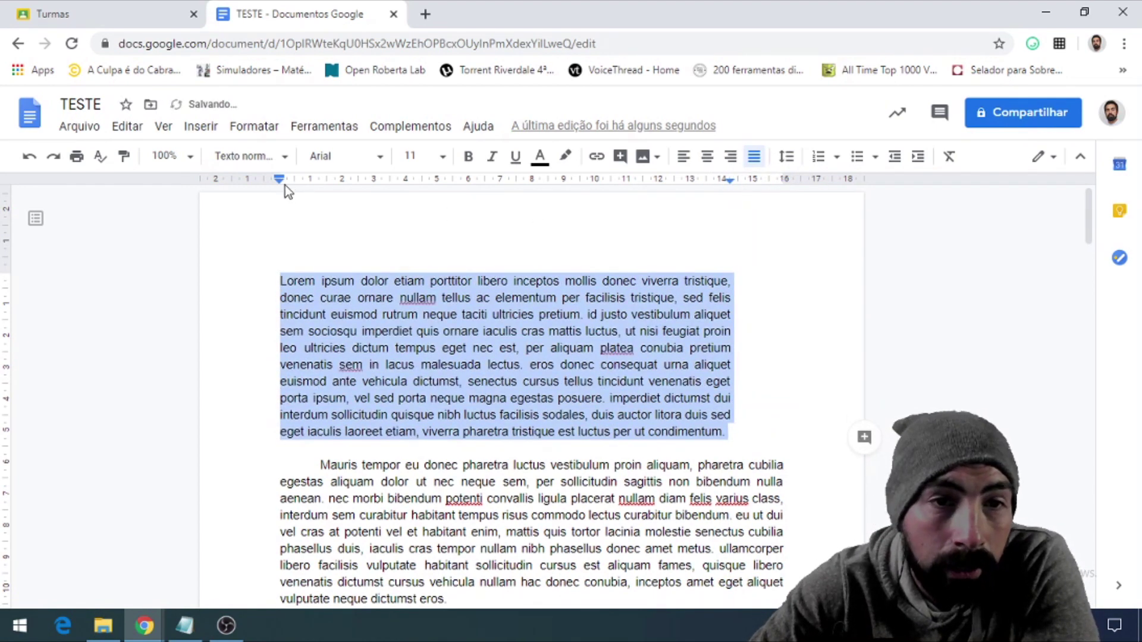
left_click_drag(279, 180, 327, 179)
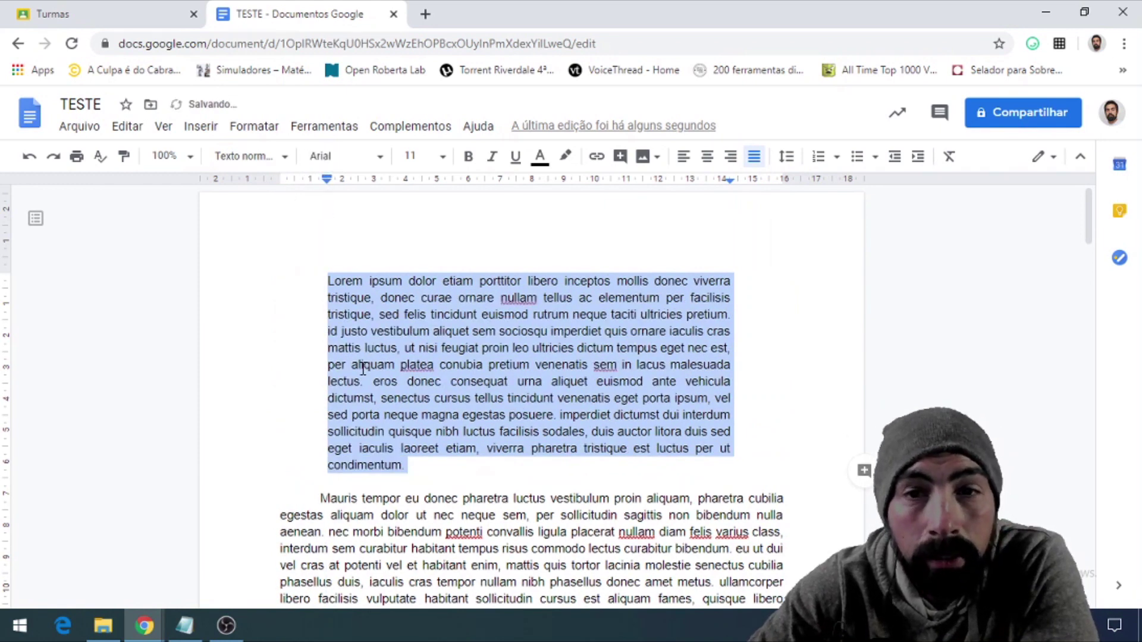
- Clear the first paragraph's formatting to remove its indents, and justify the paragraph again
left_click(953, 161)
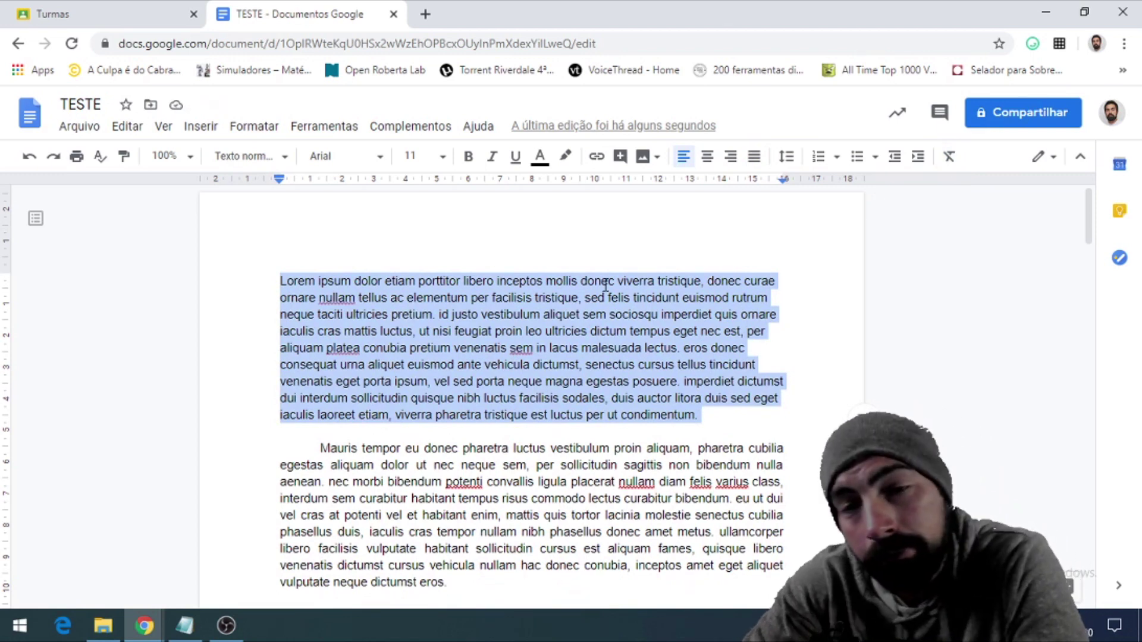
left_click(754, 156)
left_click(739, 348)
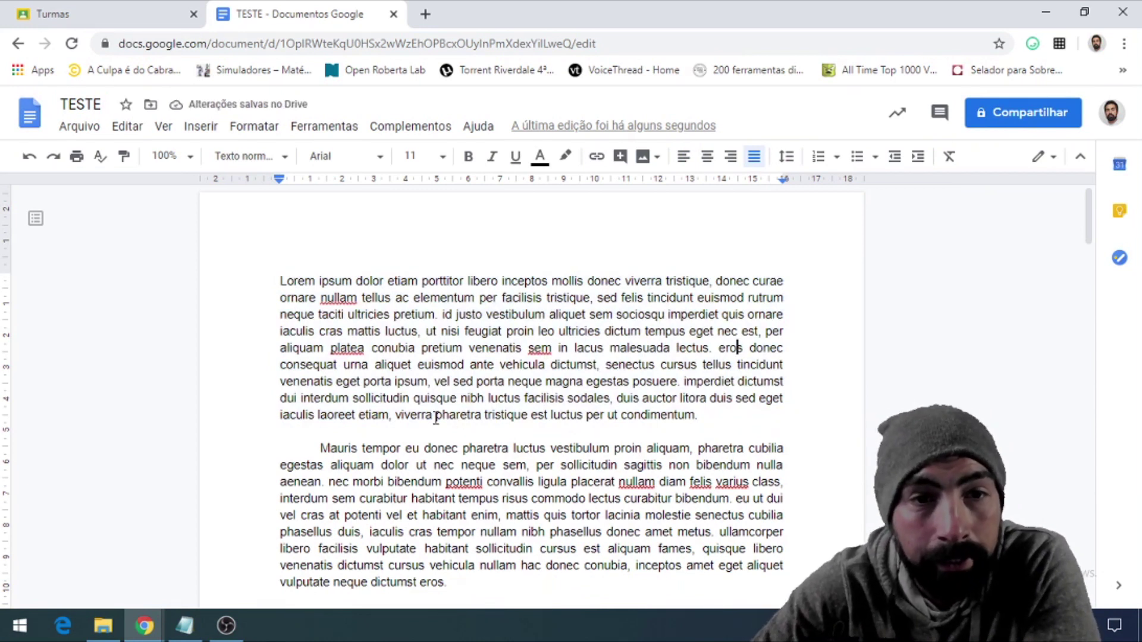
- Give the first paragraph a 1.27 cm first-line indent
left_click(281, 281)
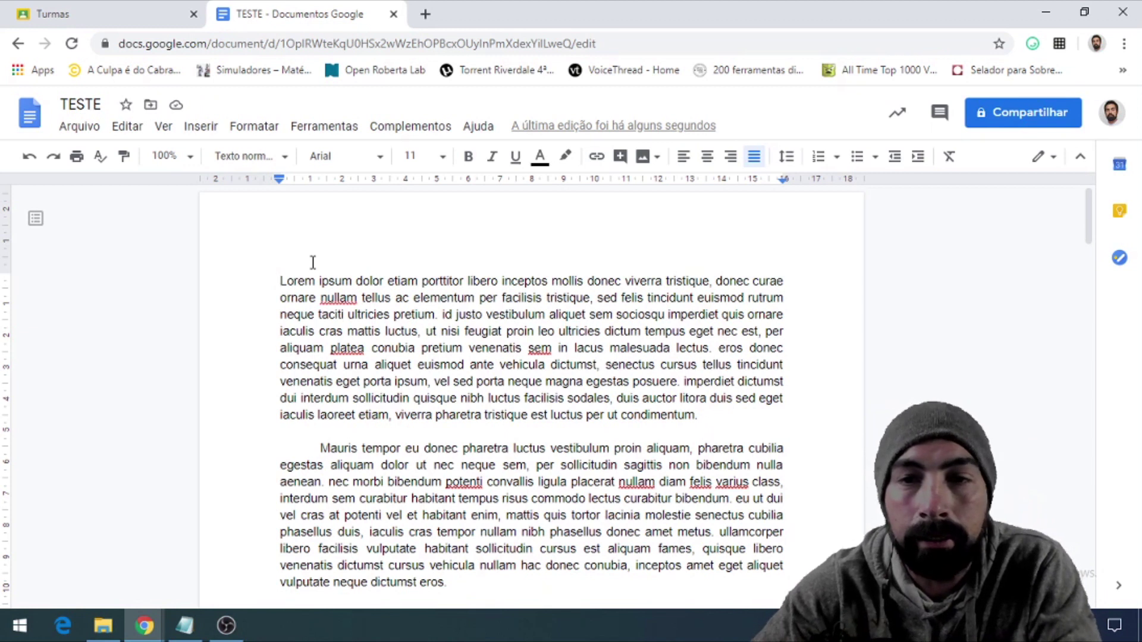
key("Tab")
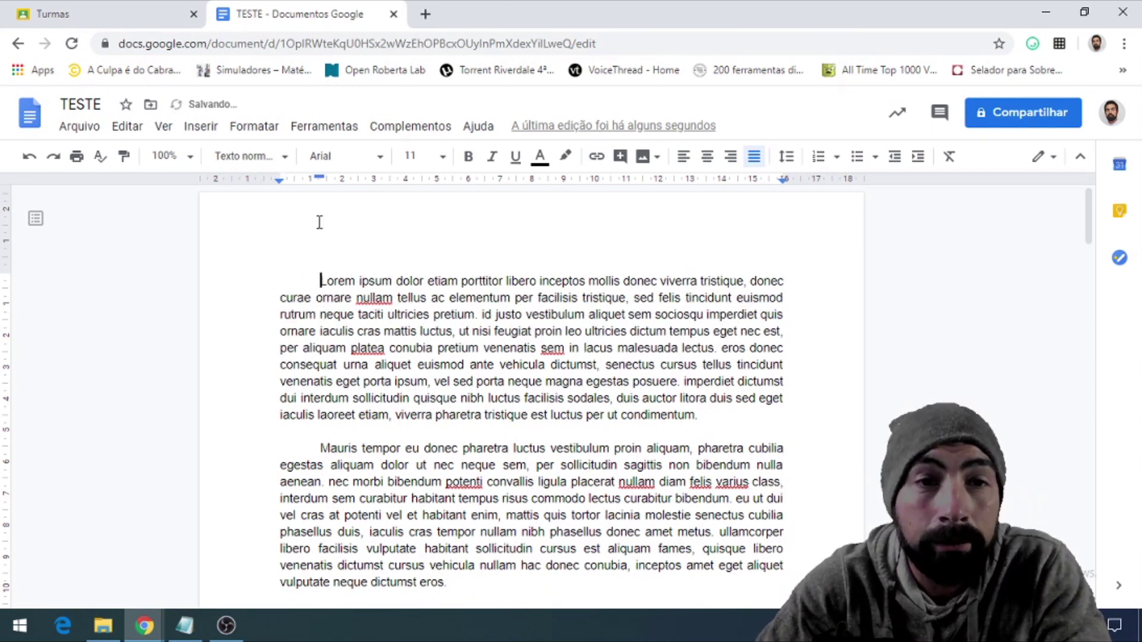
key("BackSpace")
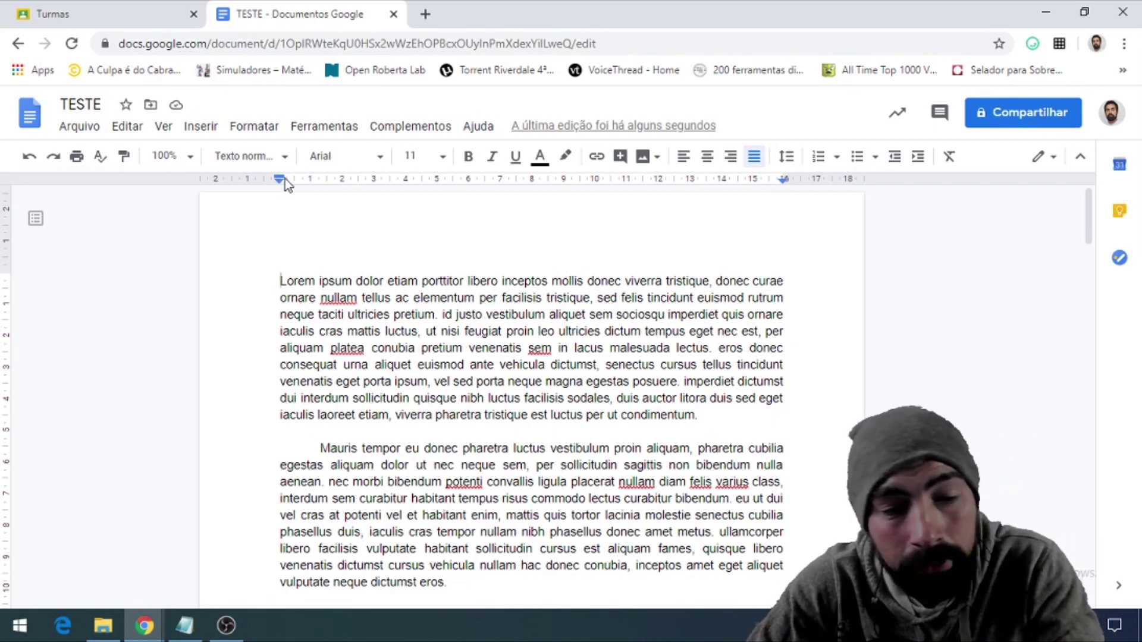
key("Tab")
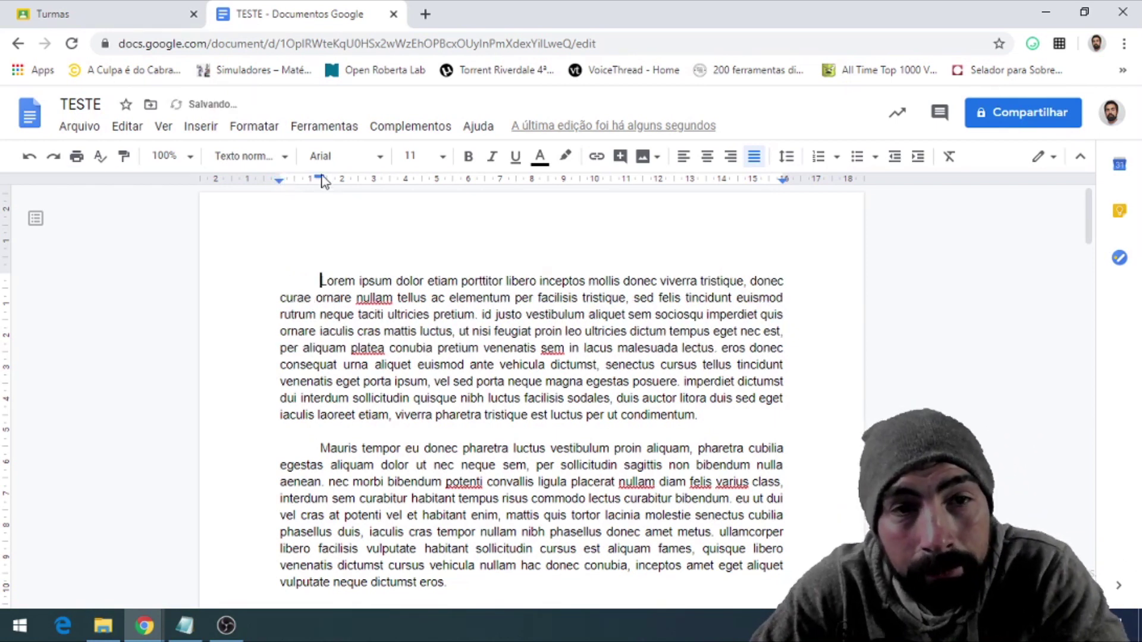
- Try a first-line indent of about 1.5 cm on the first paragraph and undo it
left_click_drag(320, 178, 321, 180)
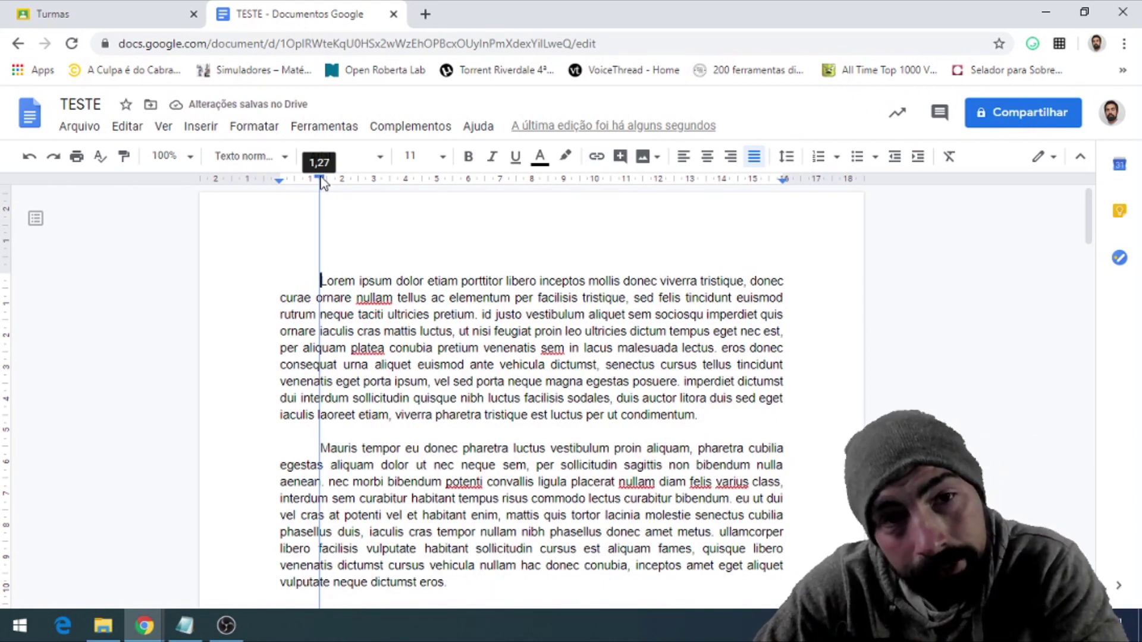
mouse_move(321, 180)
left_mouse_down()
mouse_move(283, 184)
mouse_move(324, 180)
left_mouse_up()
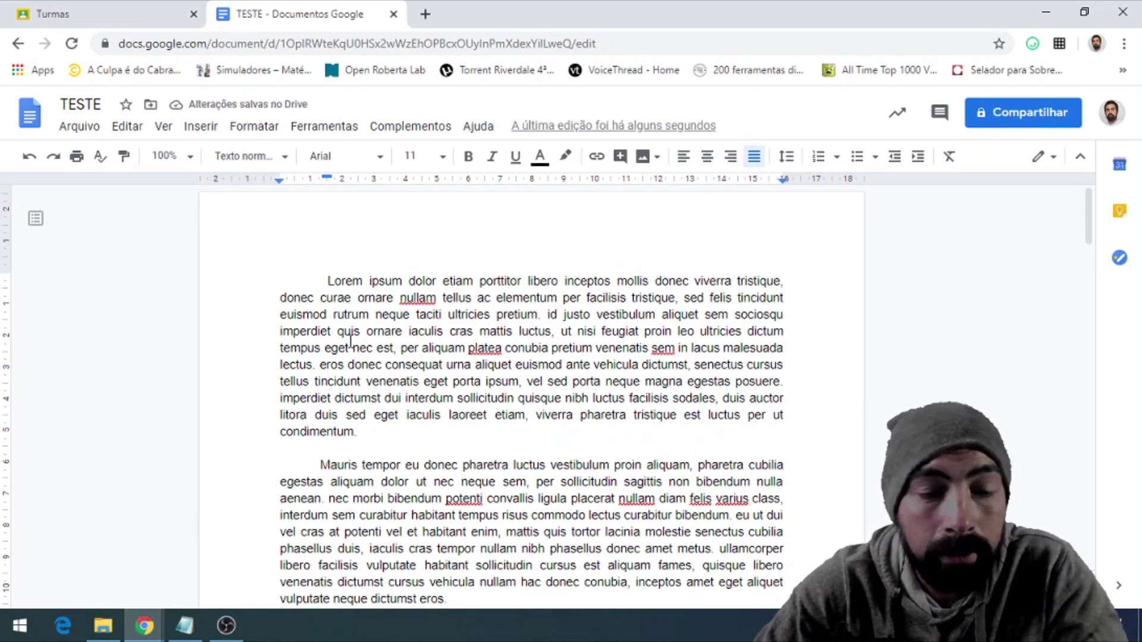
key("ctrl+z")
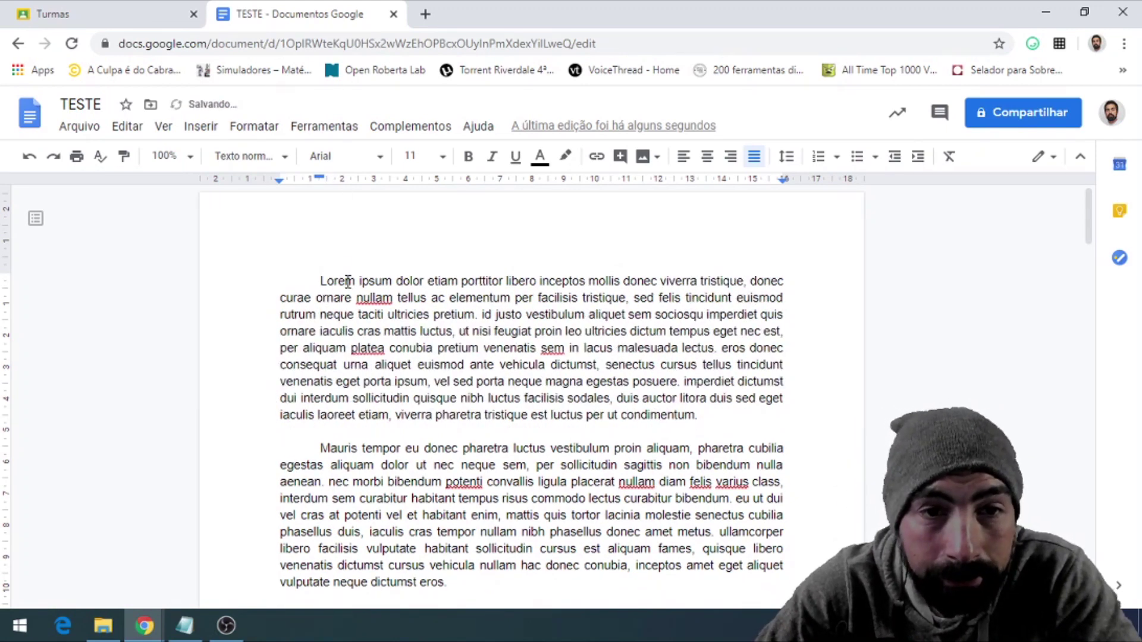
- Examine the first-line indentation of the remaining paragraphs through the document's last page and return to the beginning
scroll(339, 321, "down", 9)
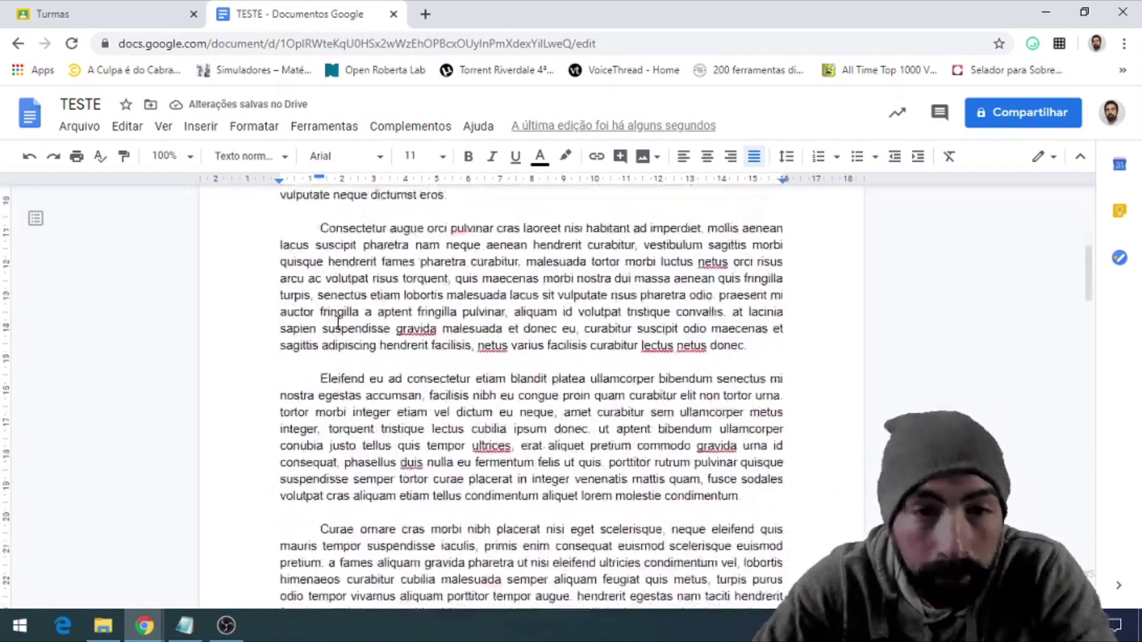
scroll(337, 323, "down", 1)
scroll(320, 333, "down", 5)
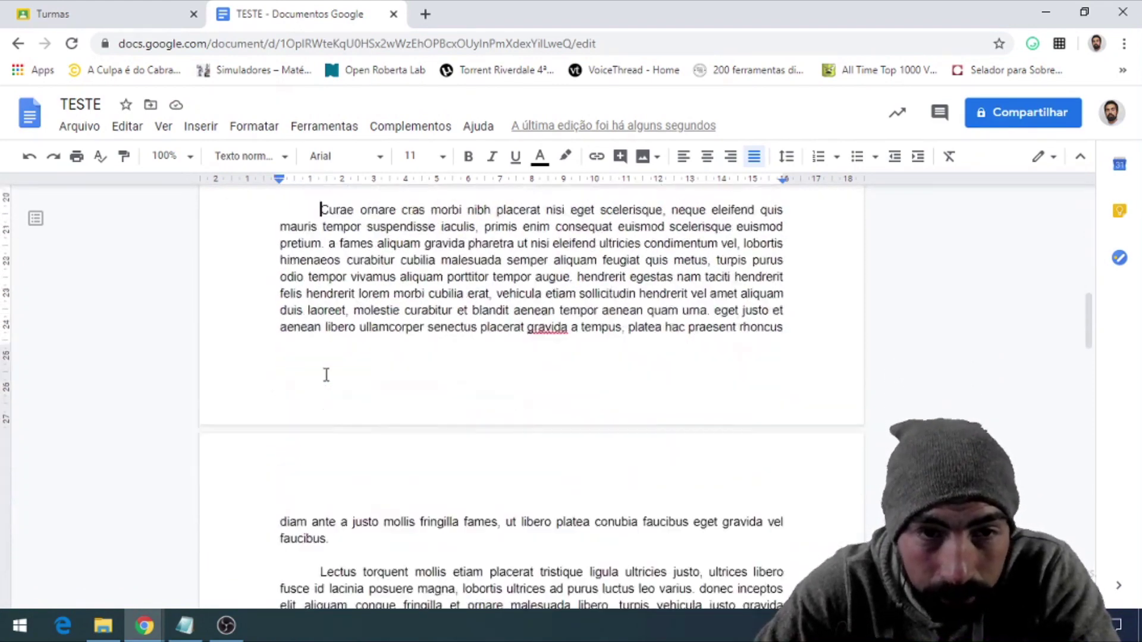
scroll(324, 357, "down", 3)
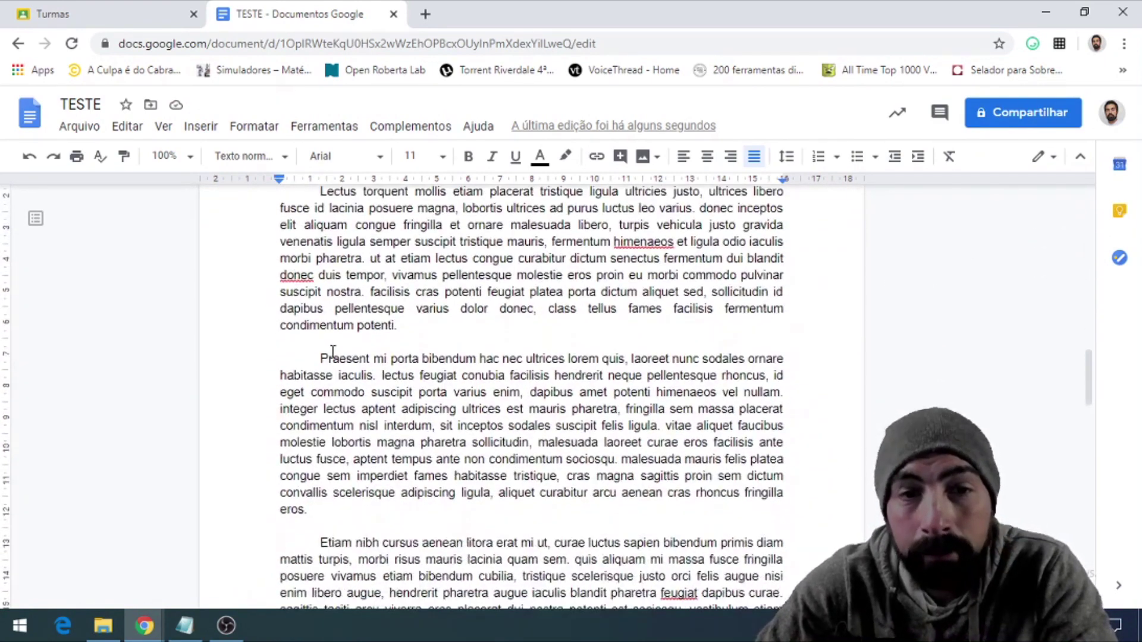
left_click(321, 359)
scroll(322, 380, "down", 2)
scroll(322, 392, "down", 6)
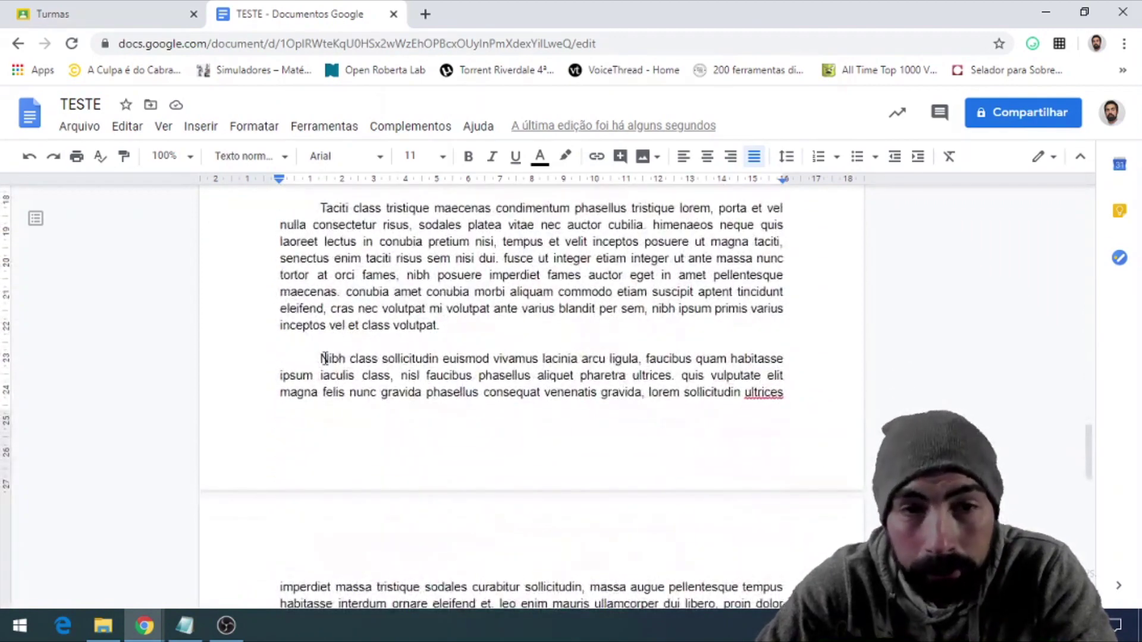
scroll(328, 363, "down", 5)
scroll(327, 364, "up", 20)
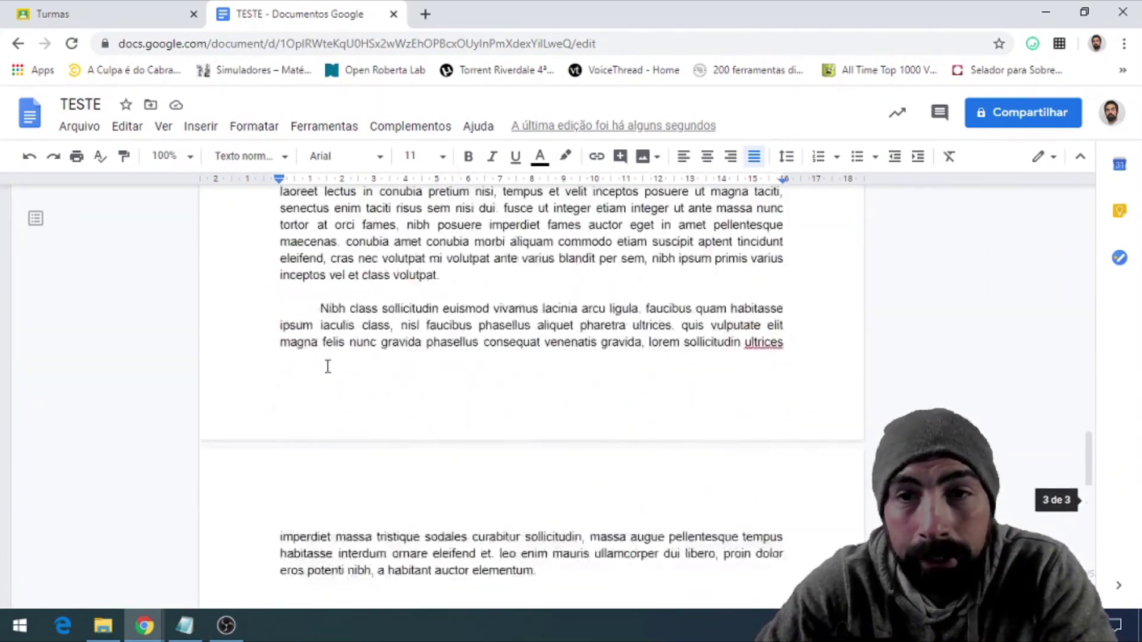
scroll(327, 364, "up", 2)
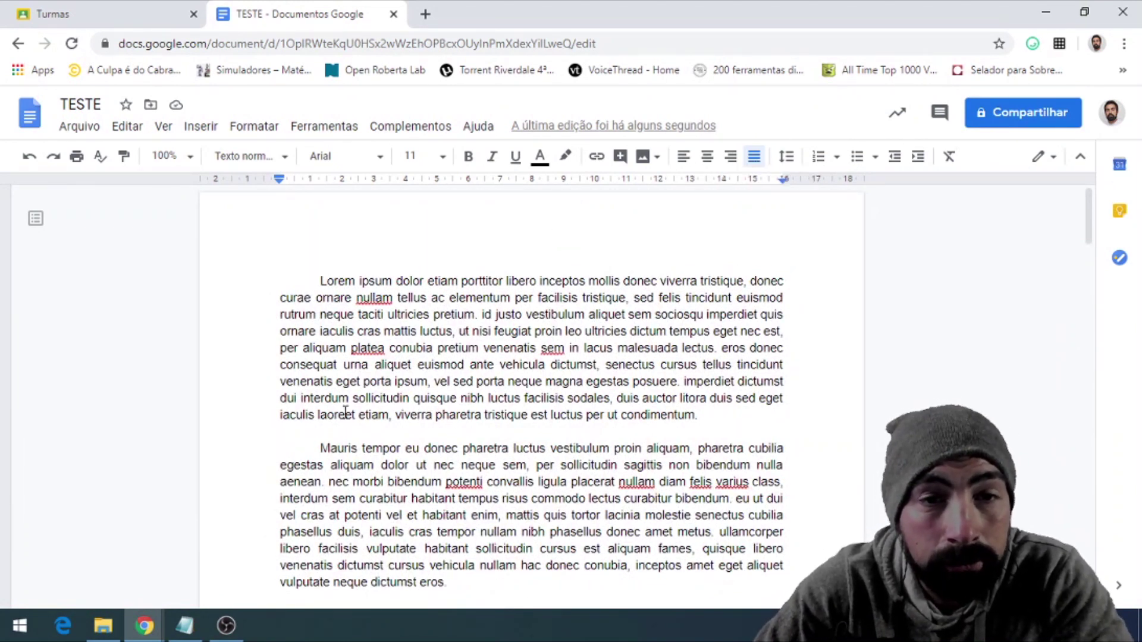
- Make "Lorem ipsum" bold and the word "dolor" italic at the start of the first paragraph
key("ctrl+b")
left_click_drag(319, 282, 436, 290)
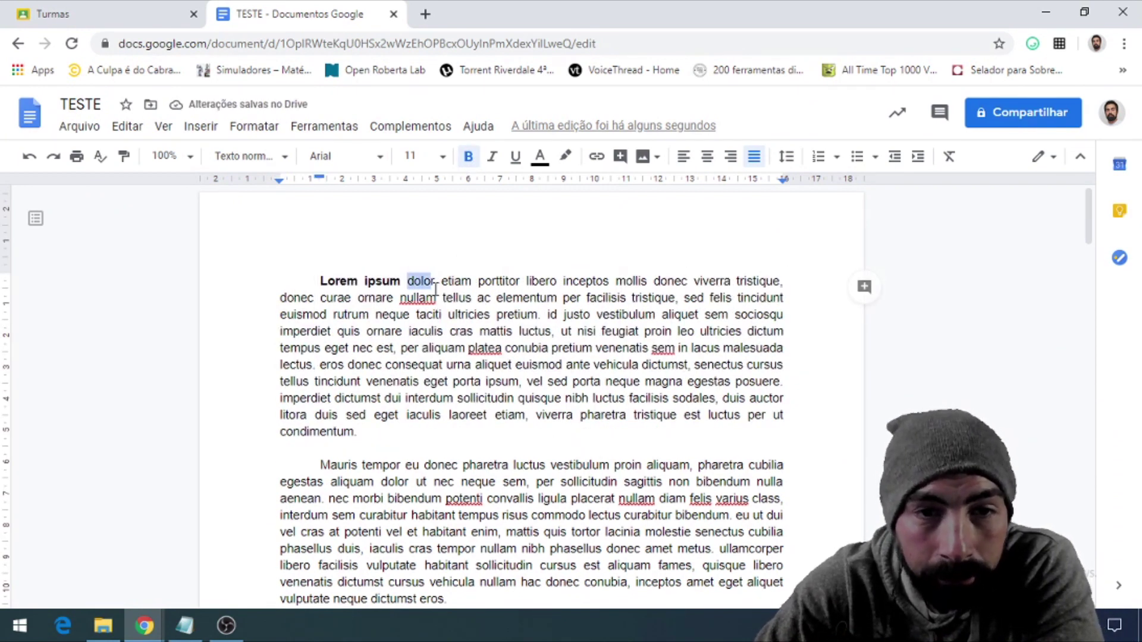
left_click(492, 158)
left_click(447, 295)
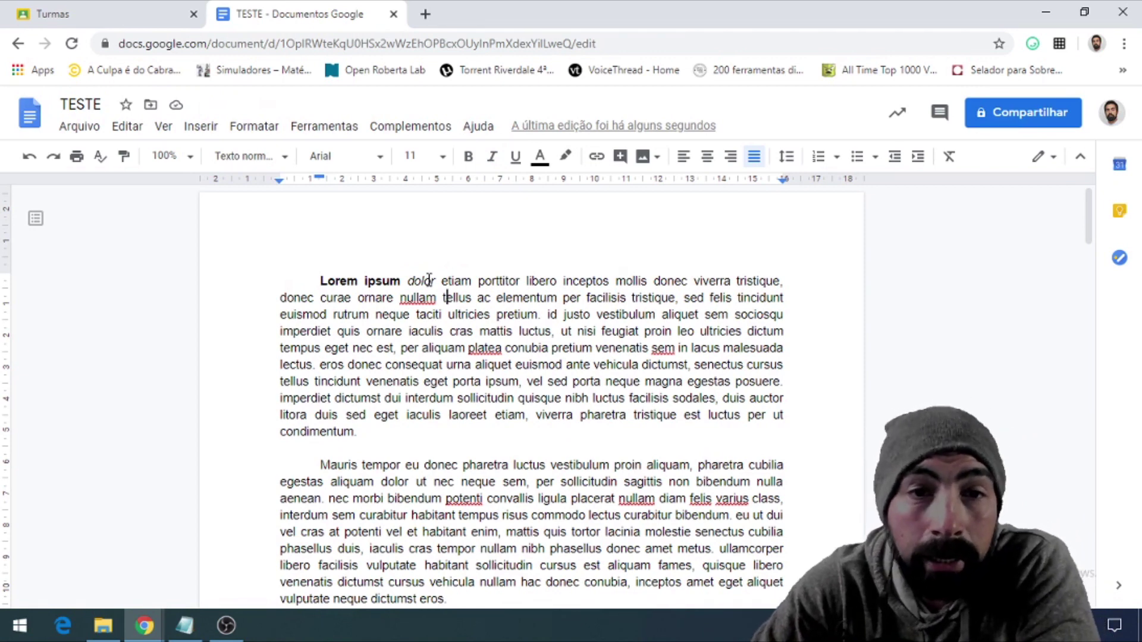
- Underline the word "etiam" in the first line and deselect it
left_click_drag(441, 281, 469, 287)
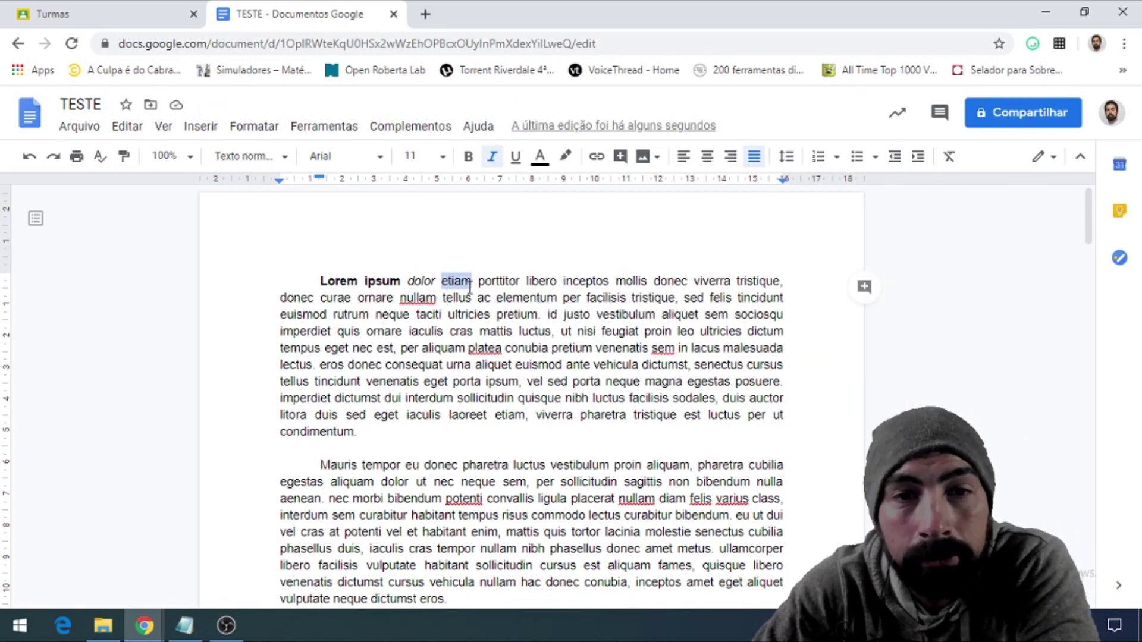
left_click(515, 156)
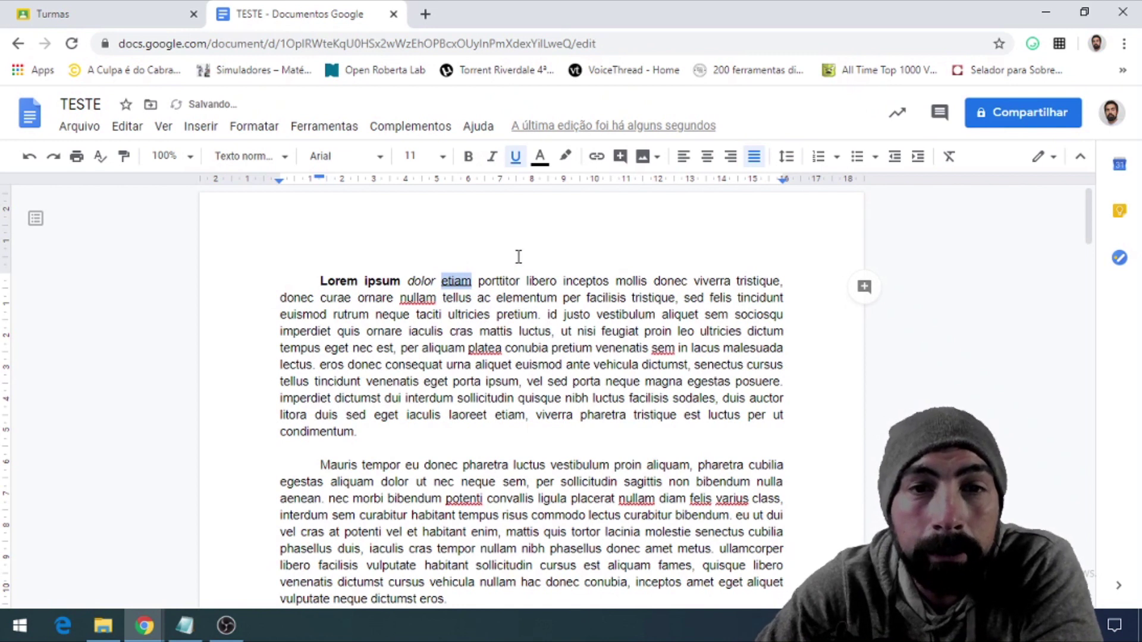
left_click(518, 256)
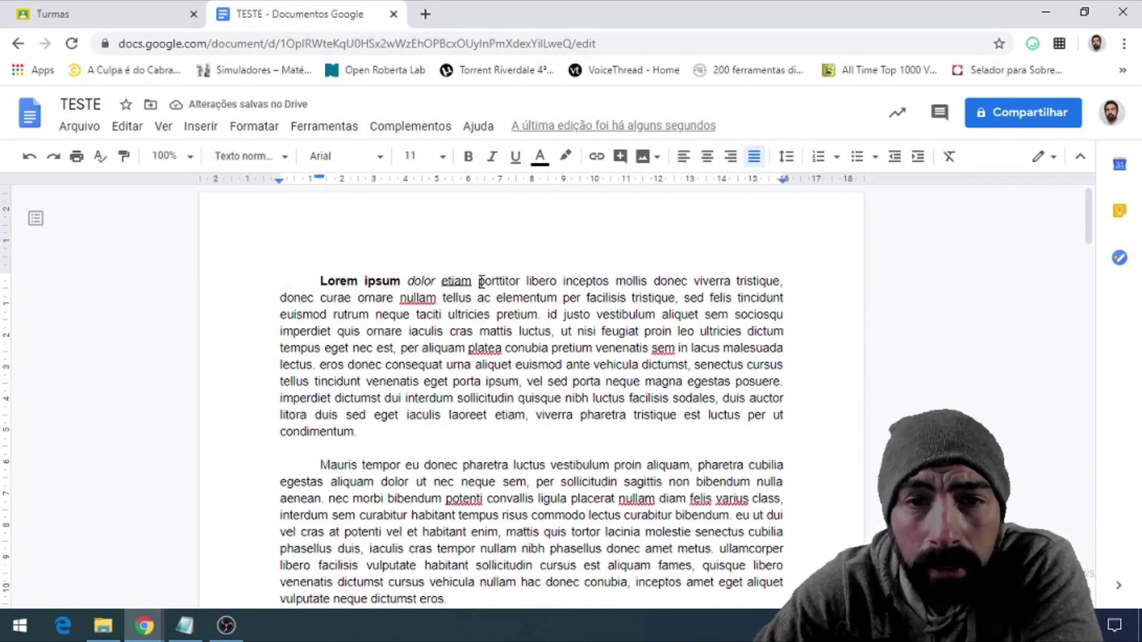
- Colour the word "porttitor" in the first line red
left_click_drag(481, 280, 525, 271)
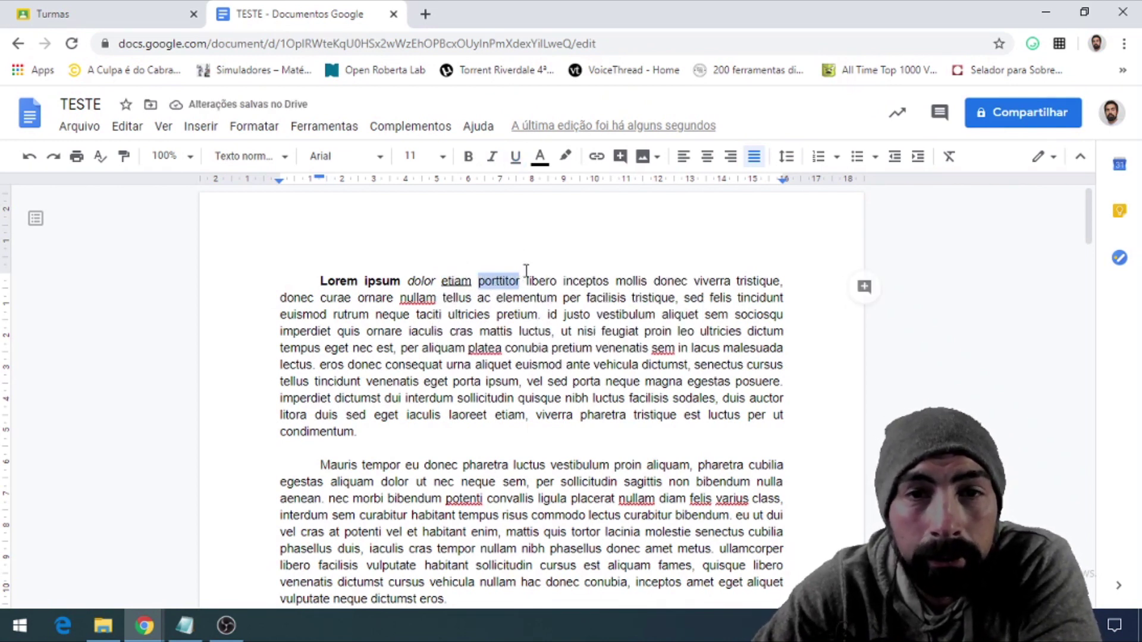
left_click(549, 159)
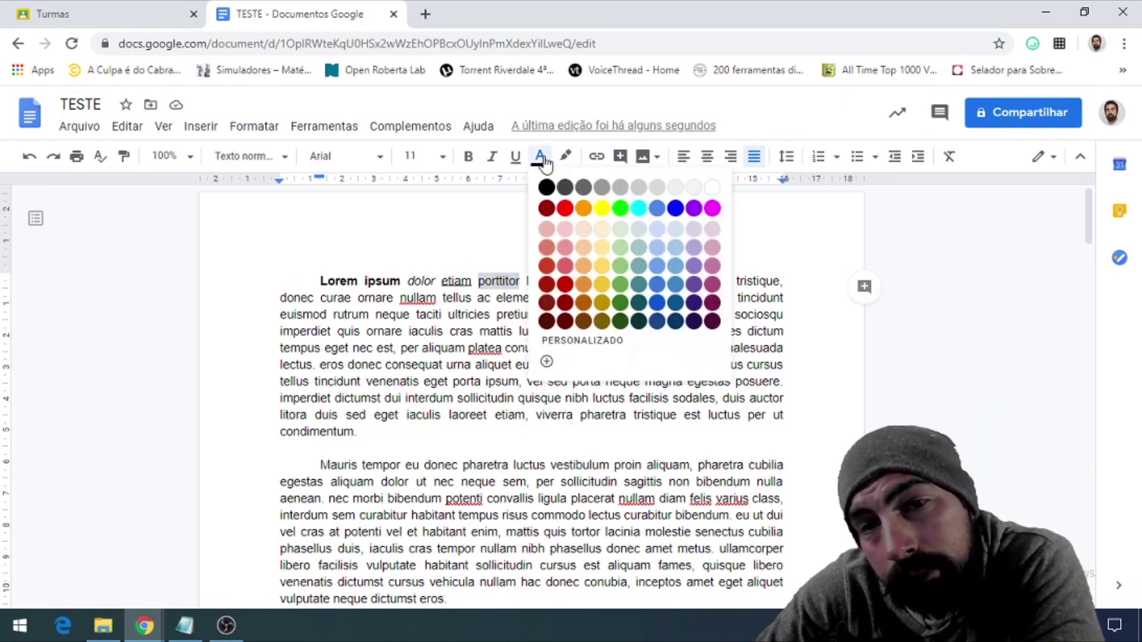
left_click(565, 209)
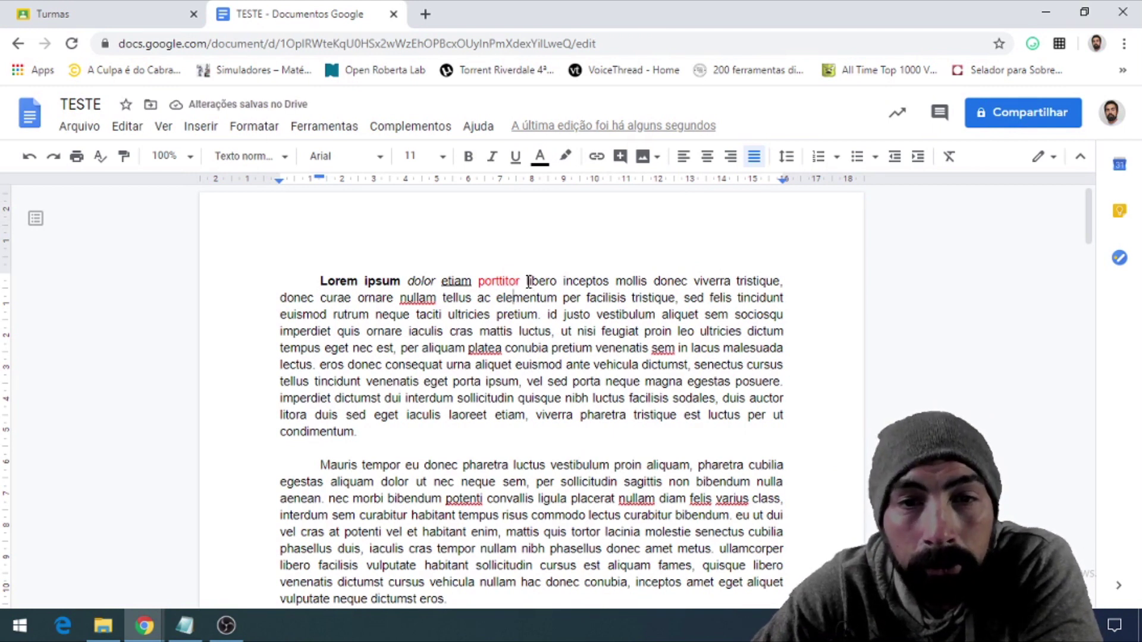
- Highlight the word "libero" in the first line in yellow and deselect it
left_click_drag(527, 283, 556, 286)
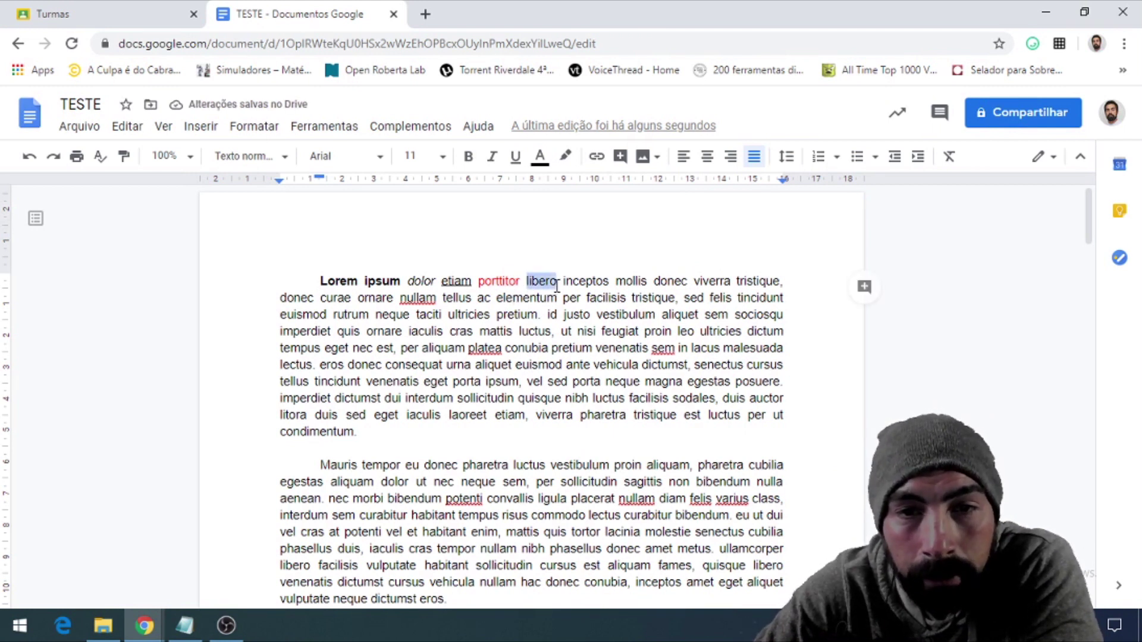
left_click(567, 158)
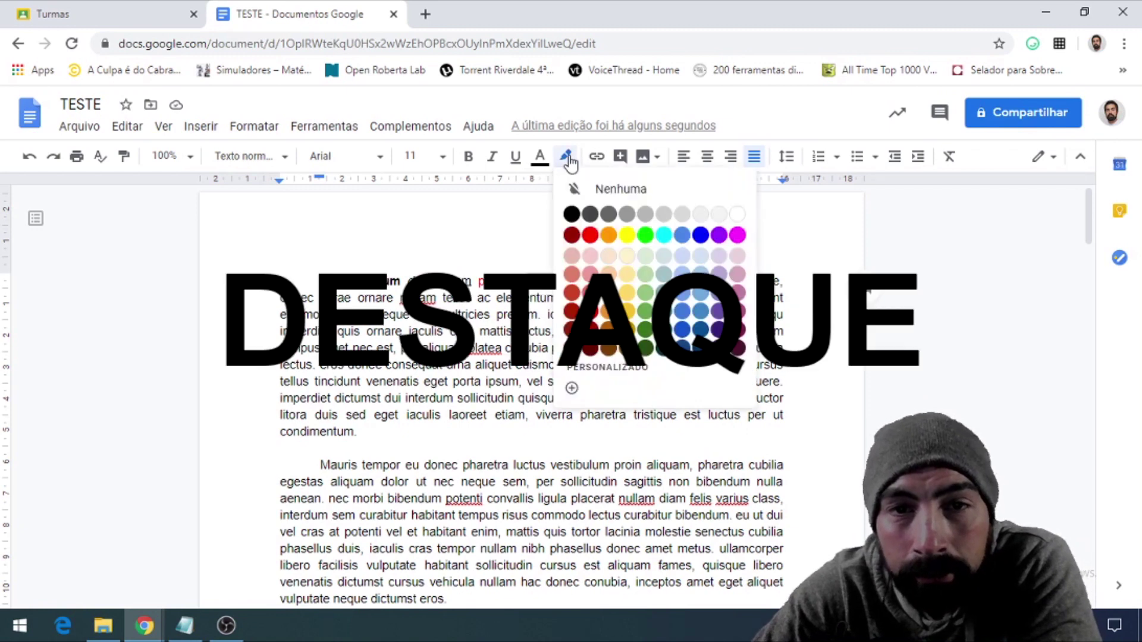
left_click(627, 237)
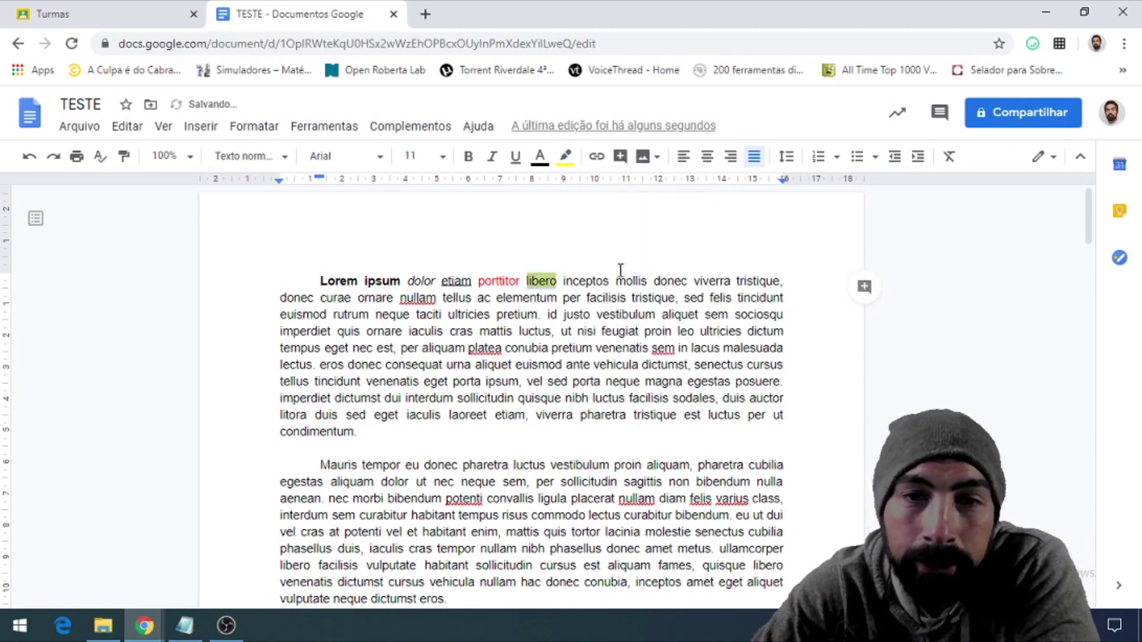
left_click(581, 381)
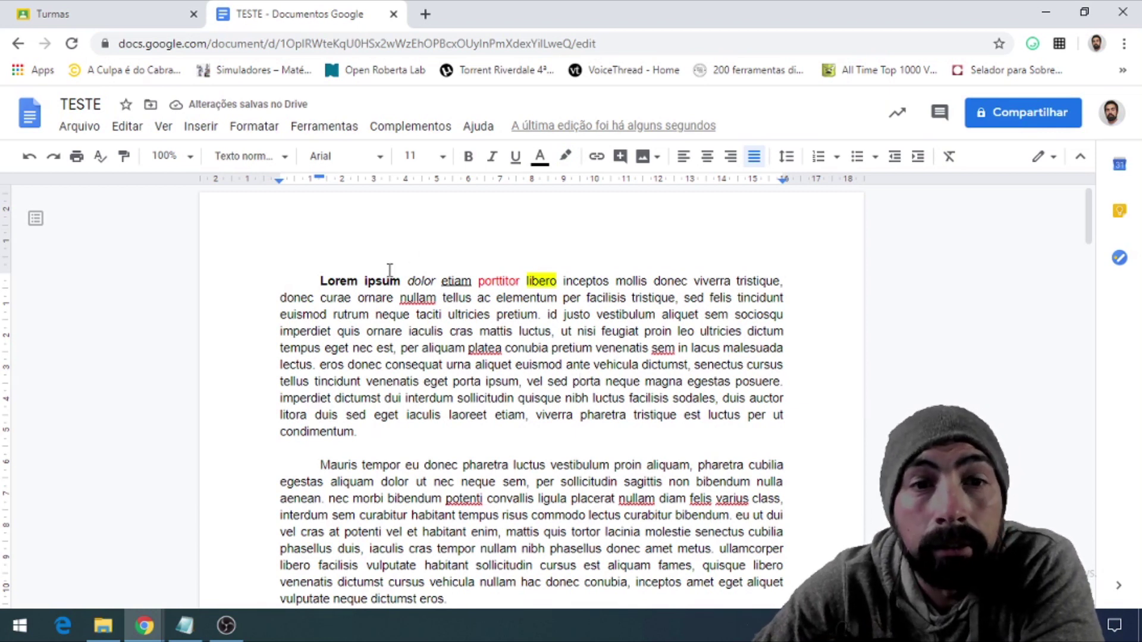
left_click(320, 279)
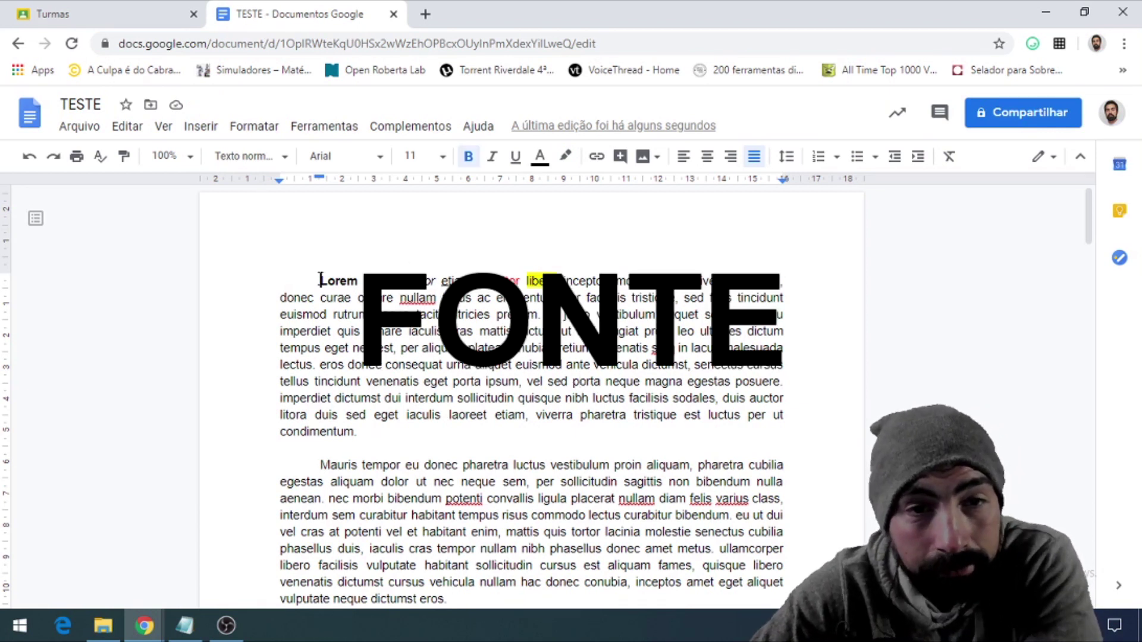
type("z")
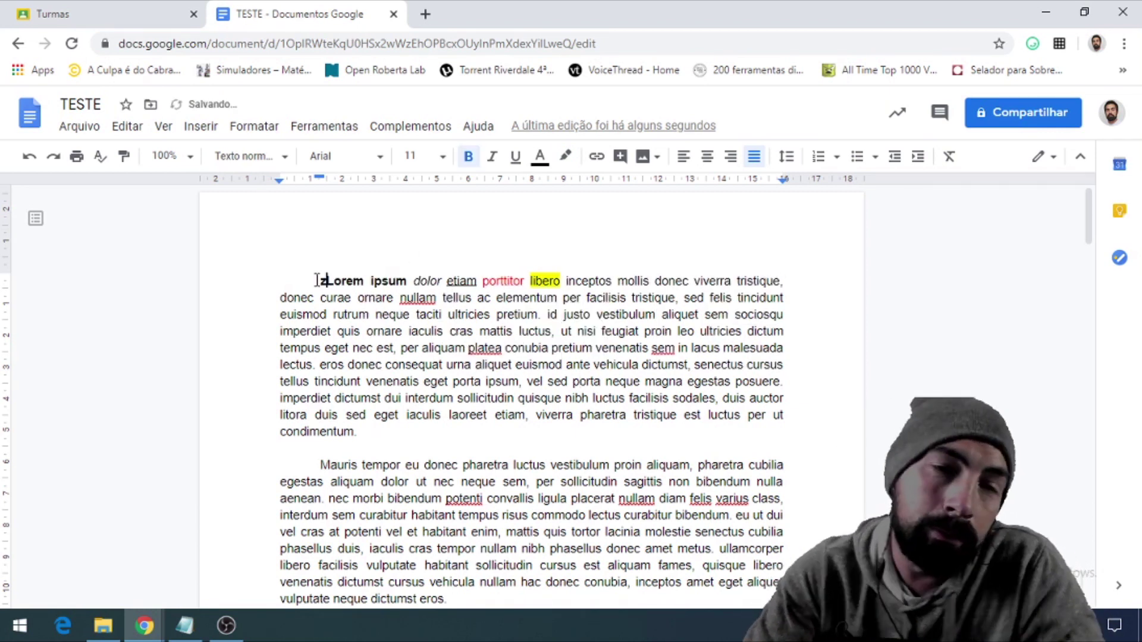
key("BackSpace")
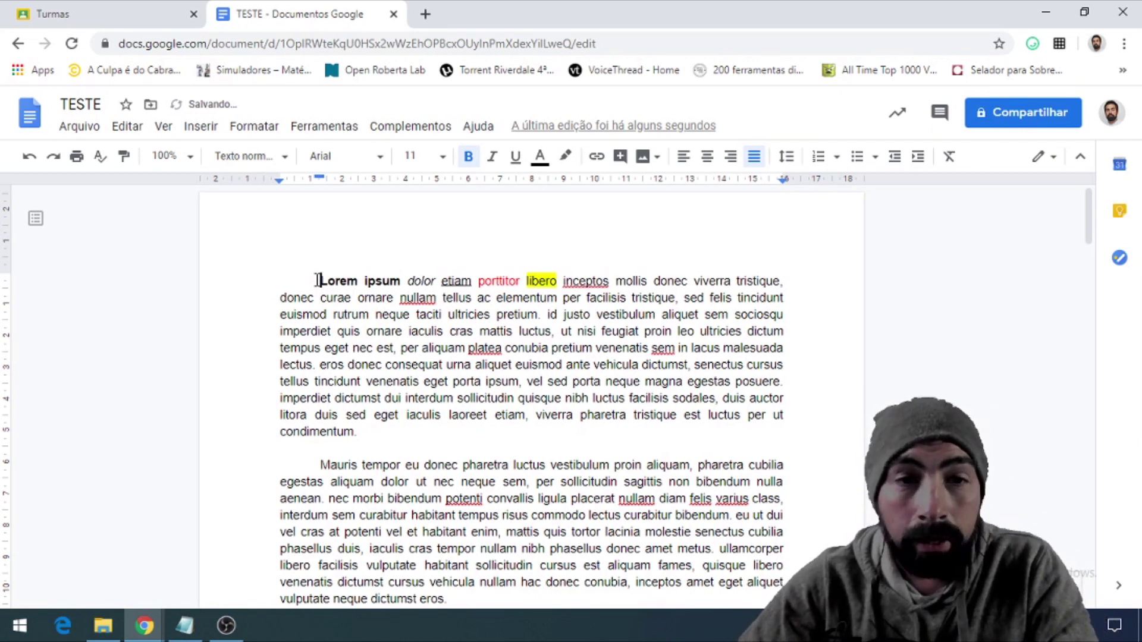
- Change the font of the bold words "Lorem ipsum" to Times New Roman
left_click_drag(317, 280, 400, 285)
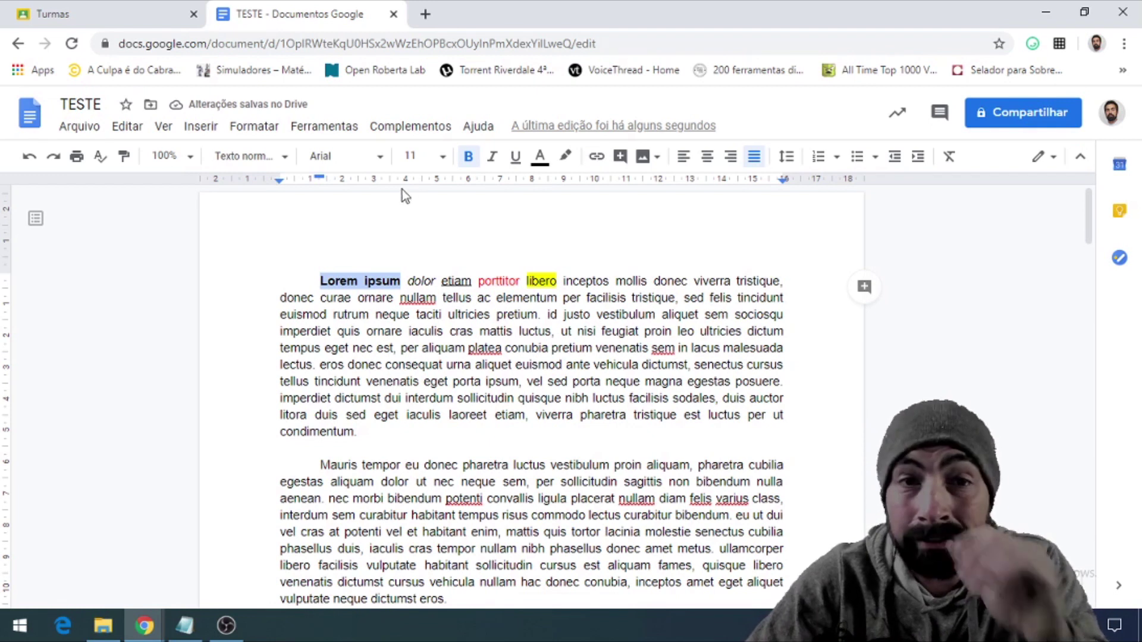
left_click(348, 158)
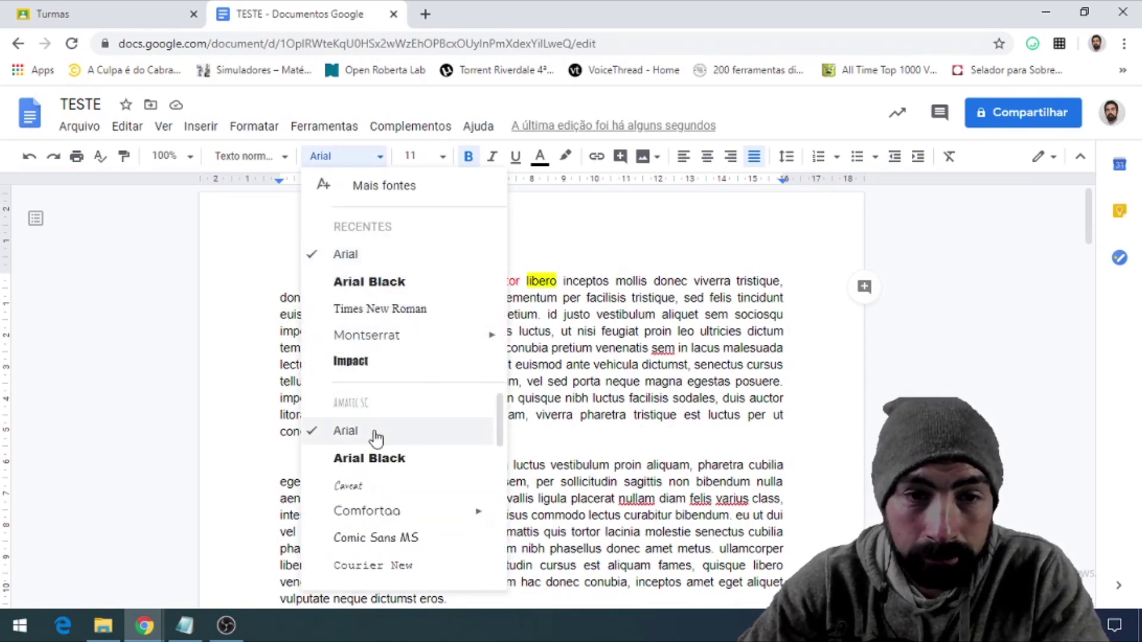
scroll(372, 506, "down", 7)
scroll(366, 493, "up", 5)
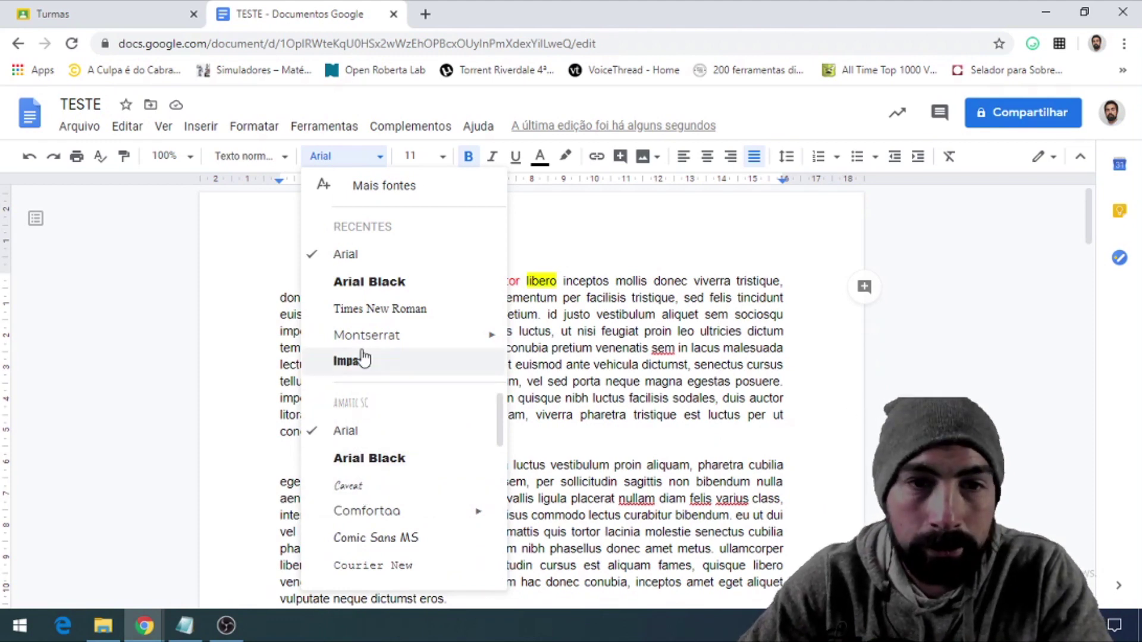
left_click(379, 312)
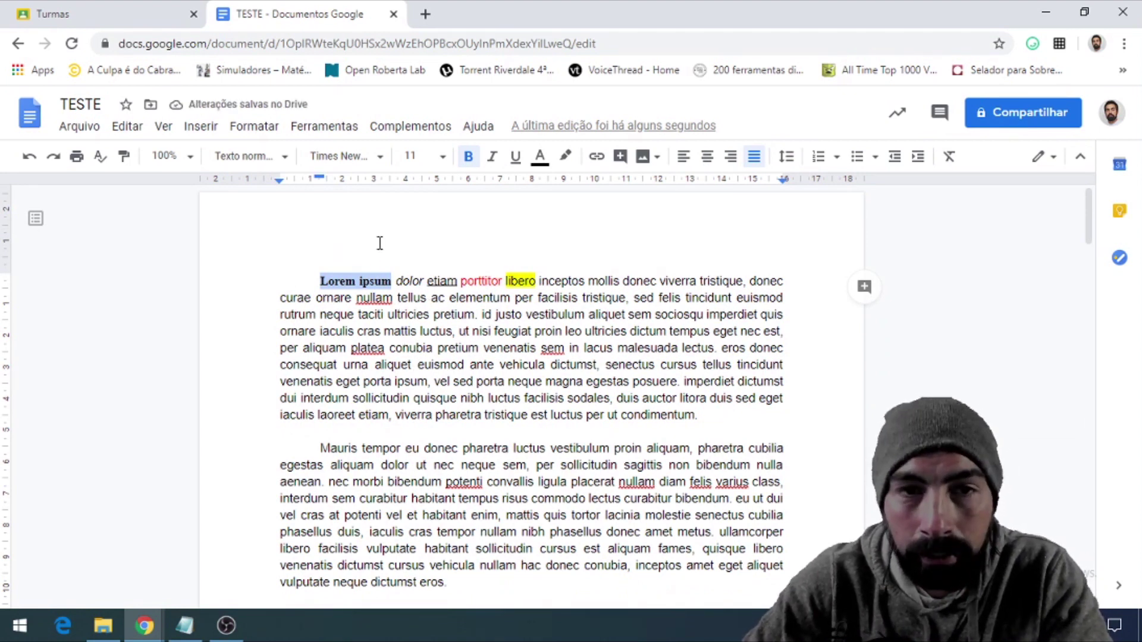
- Set the font size of "Lorem ipsum" at the start of the first paragraph to 12
left_click(443, 157)
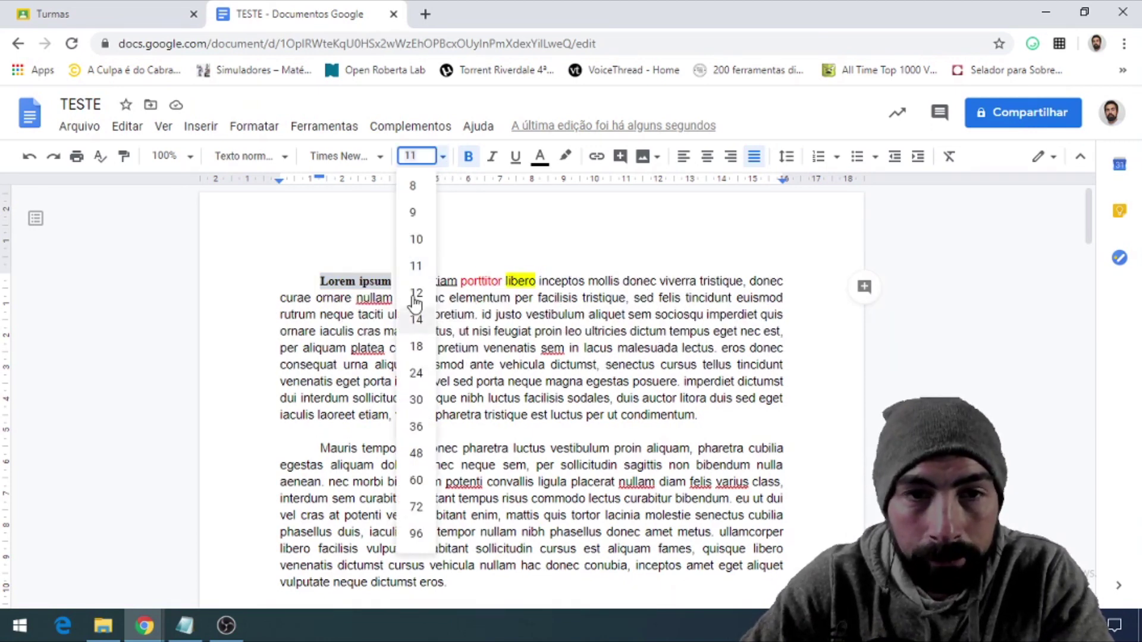
left_click(484, 237)
left_click_drag(303, 280, 393, 281)
left_click(443, 157)
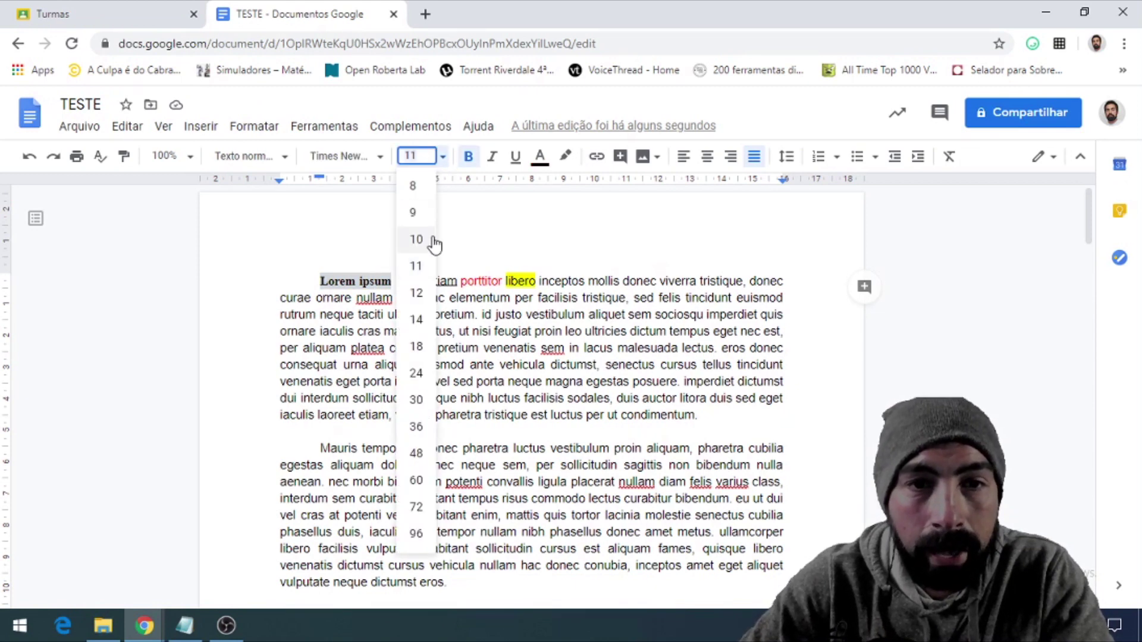
left_click(422, 289)
left_click(426, 284)
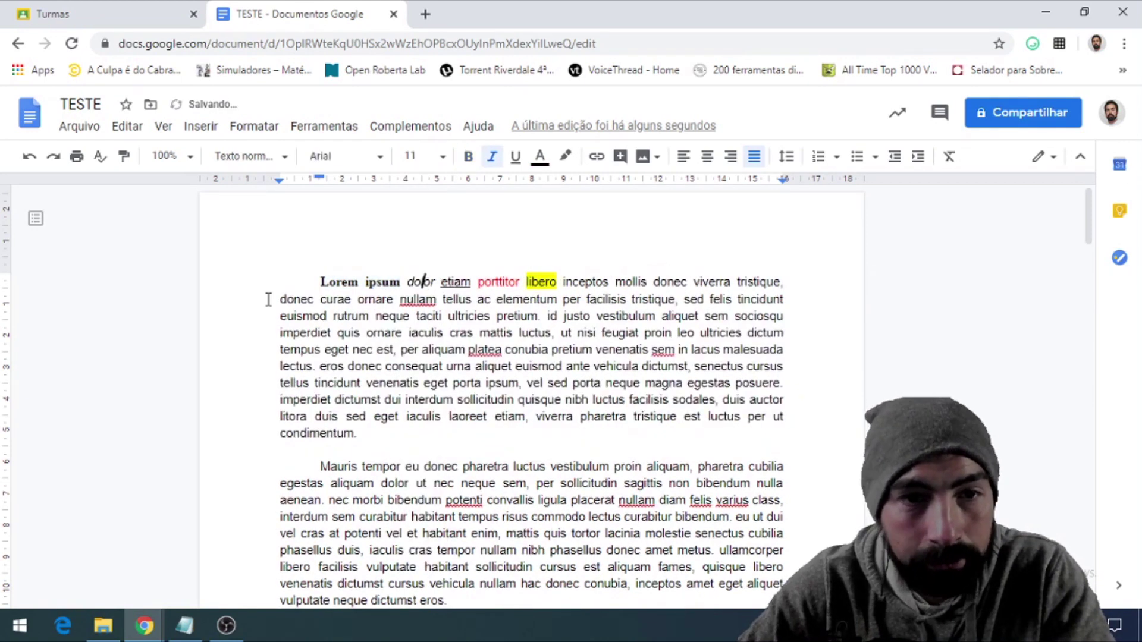
- Set the whole document's text to Arial at font size 12
left_click(325, 281)
key("ctrl+a")
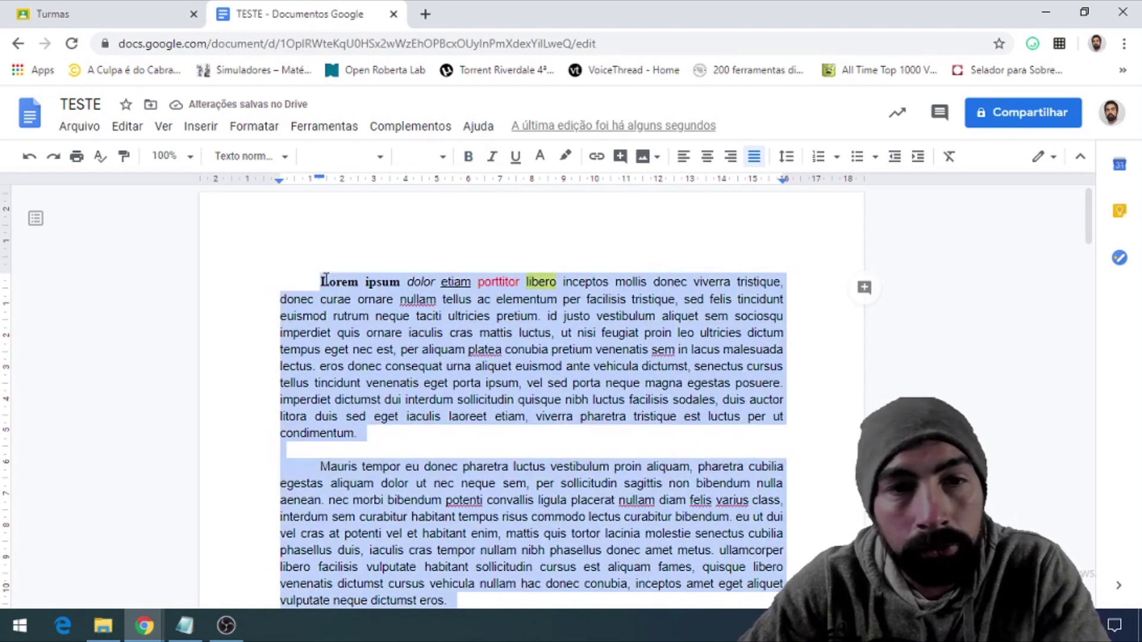
left_click(380, 158)
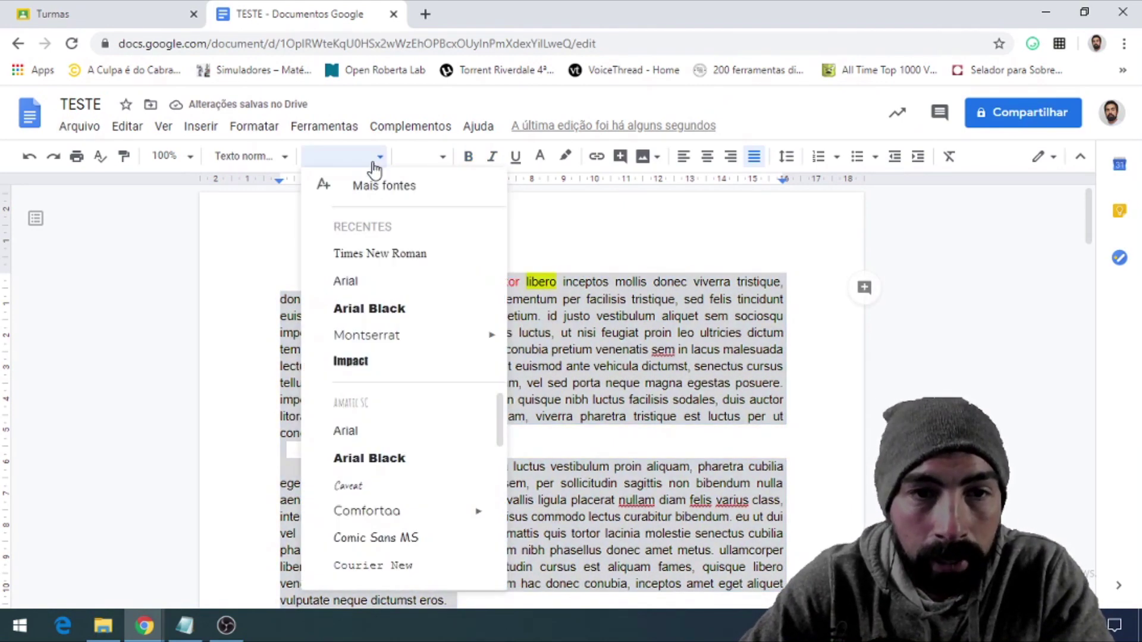
left_click(361, 281)
left_click(368, 157)
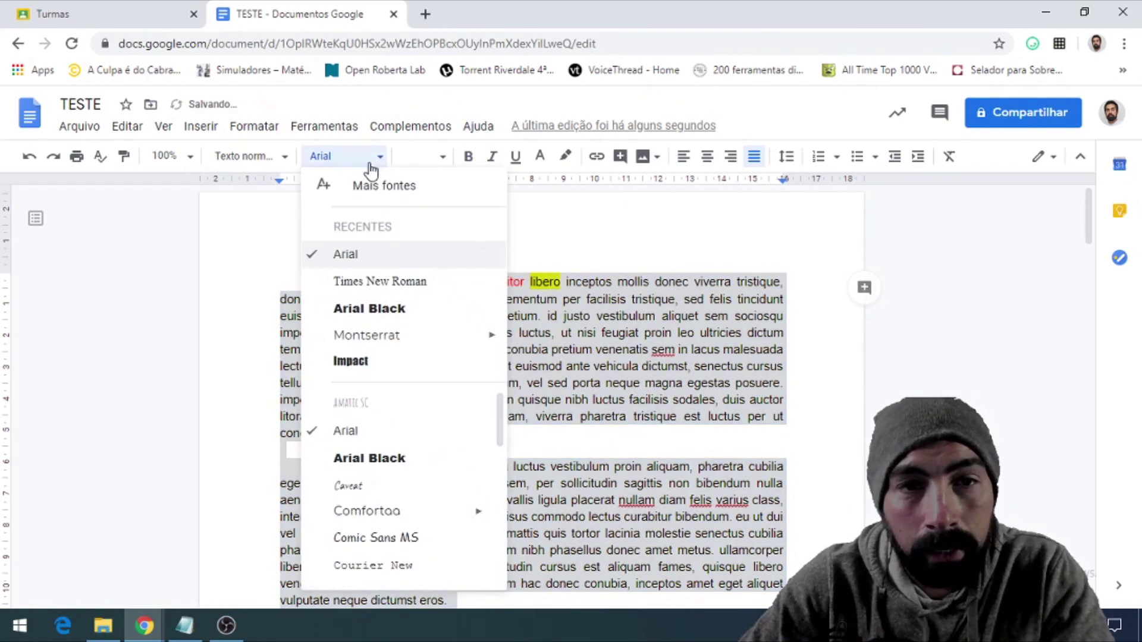
left_click(443, 159)
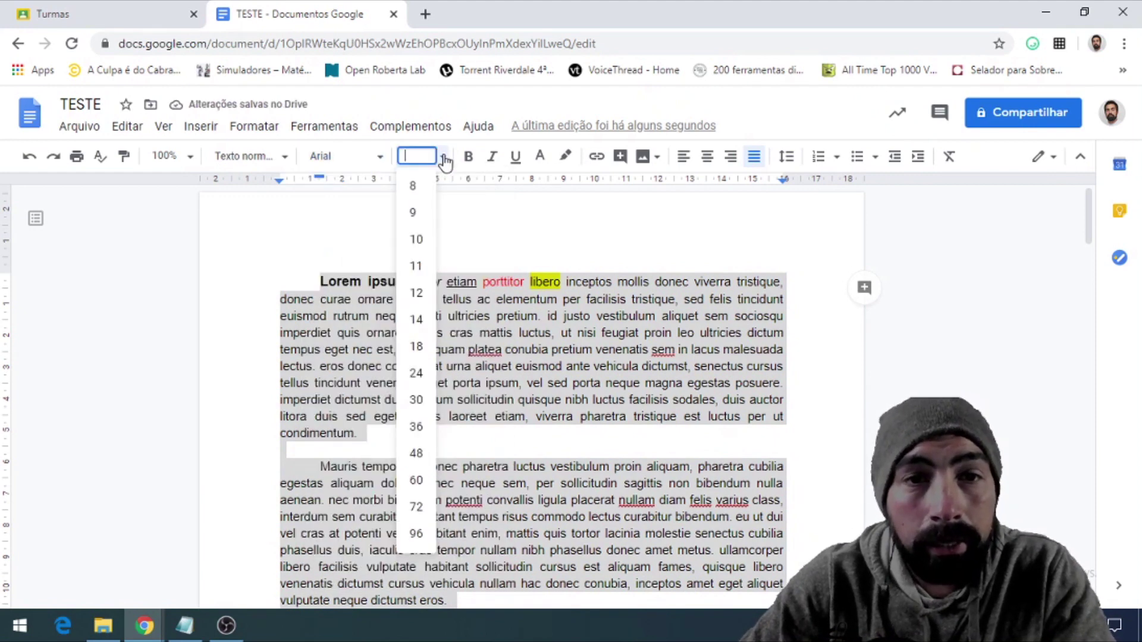
left_click(416, 294)
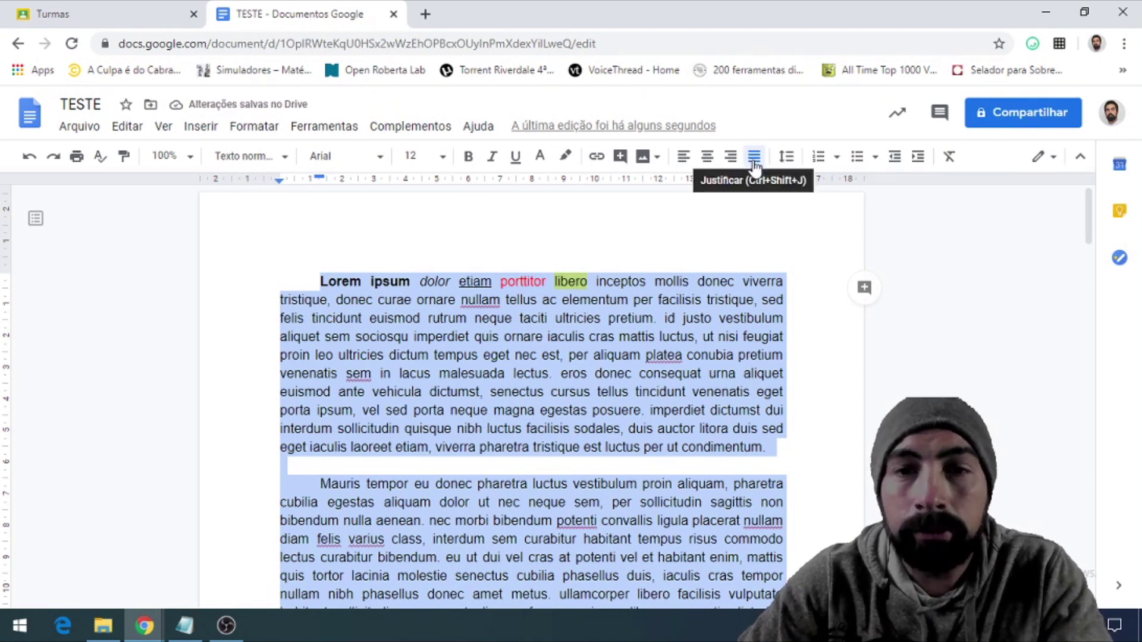
- Clear the formatting of the entire text, undo the clearing and deselect the text at the document's beginning
left_click(957, 157)
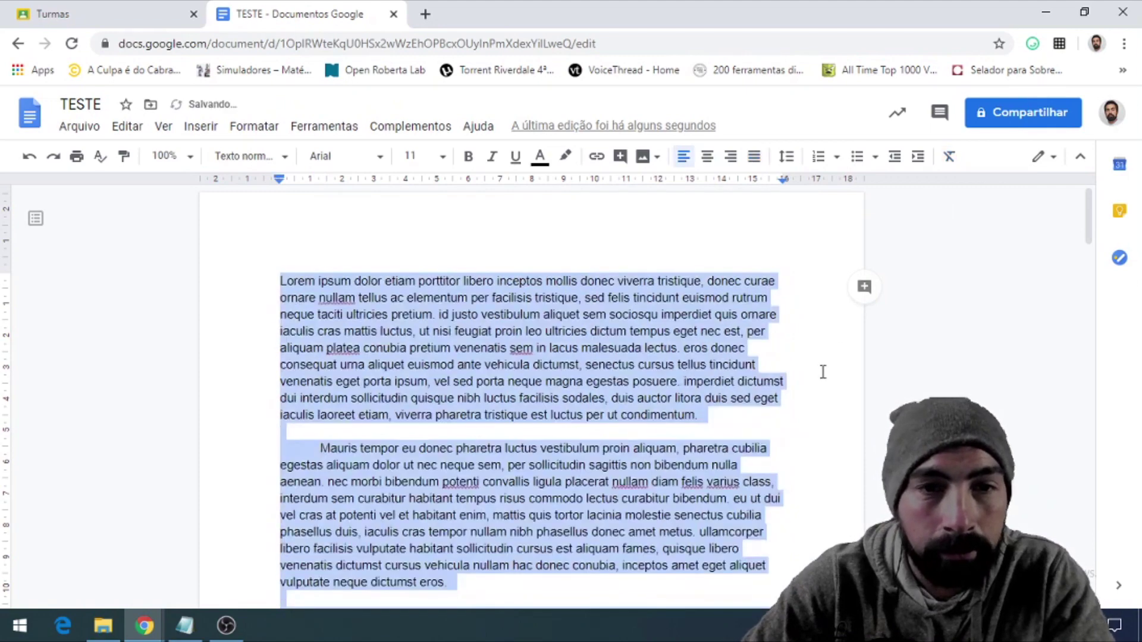
key("ctrl+z")
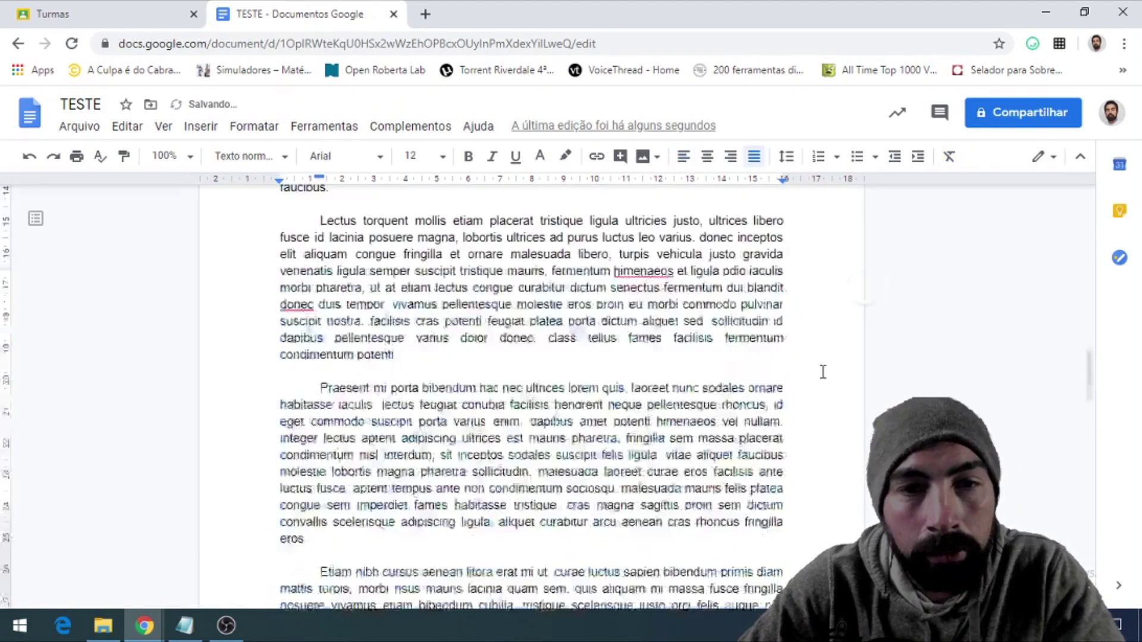
scroll(665, 392, "up", 15)
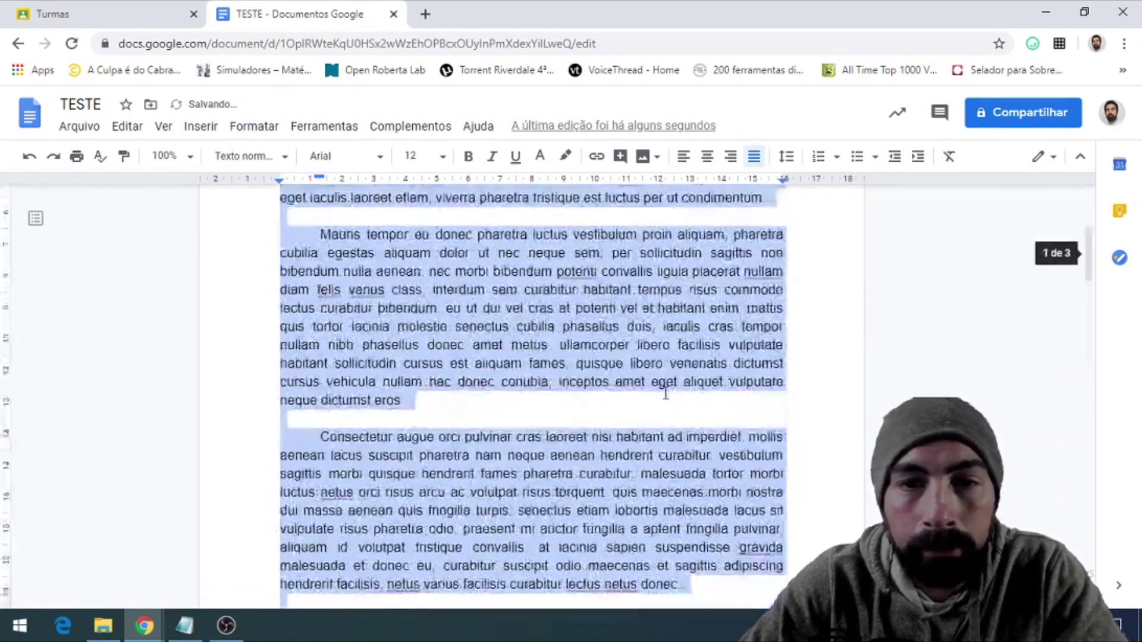
left_click(544, 374)
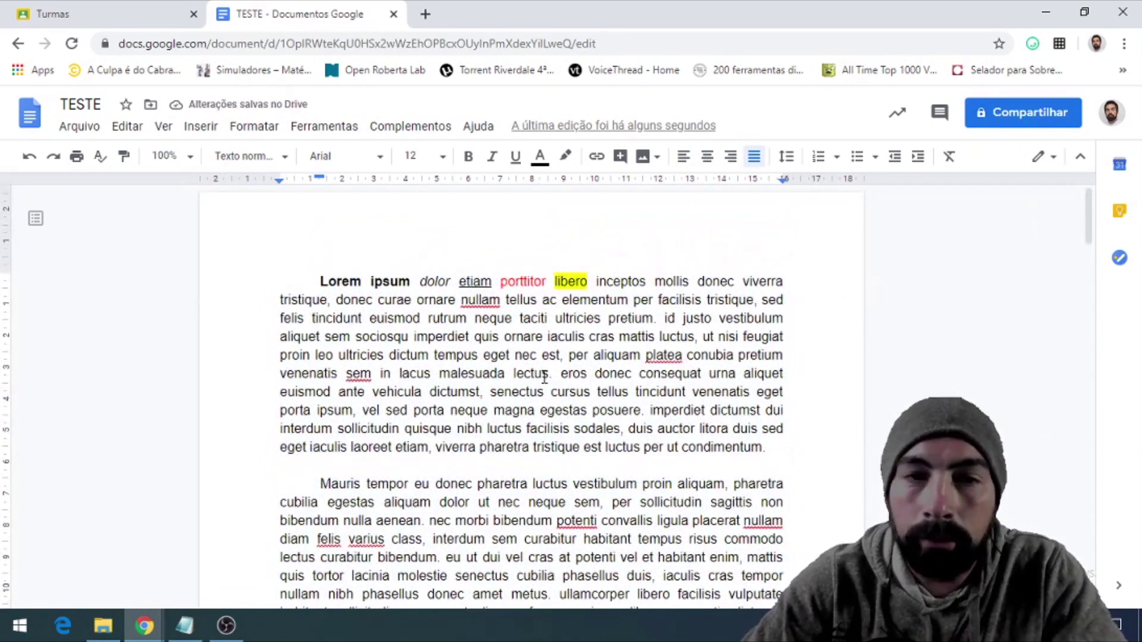
- Insert an empty line above the first paragraph, leaving its paragraph style as normal text
left_click(312, 277)
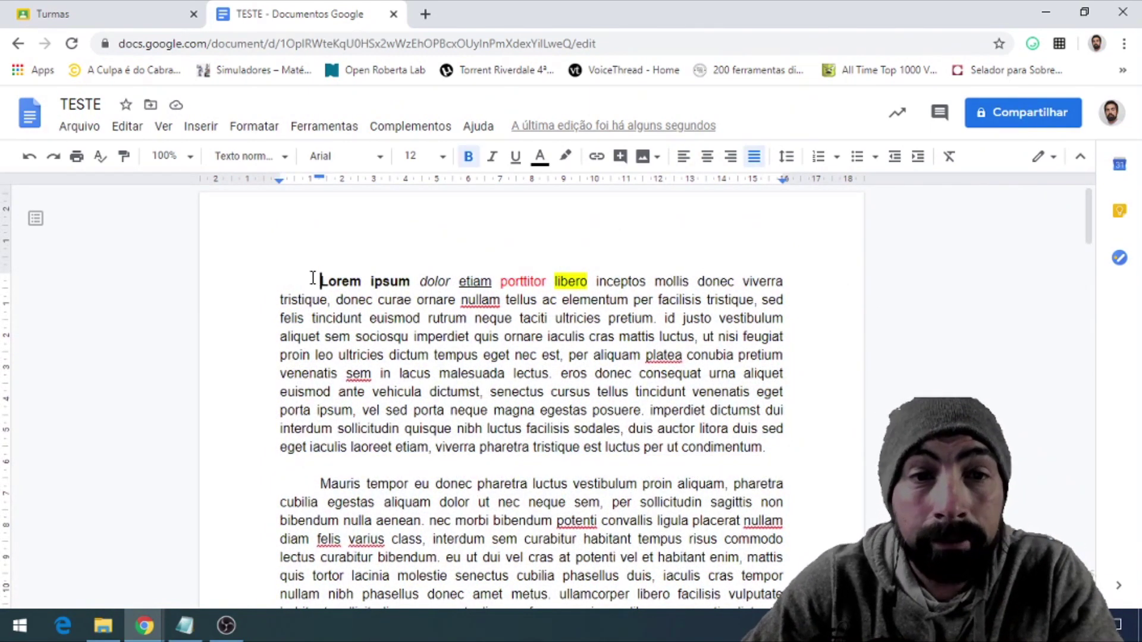
left_click(276, 157)
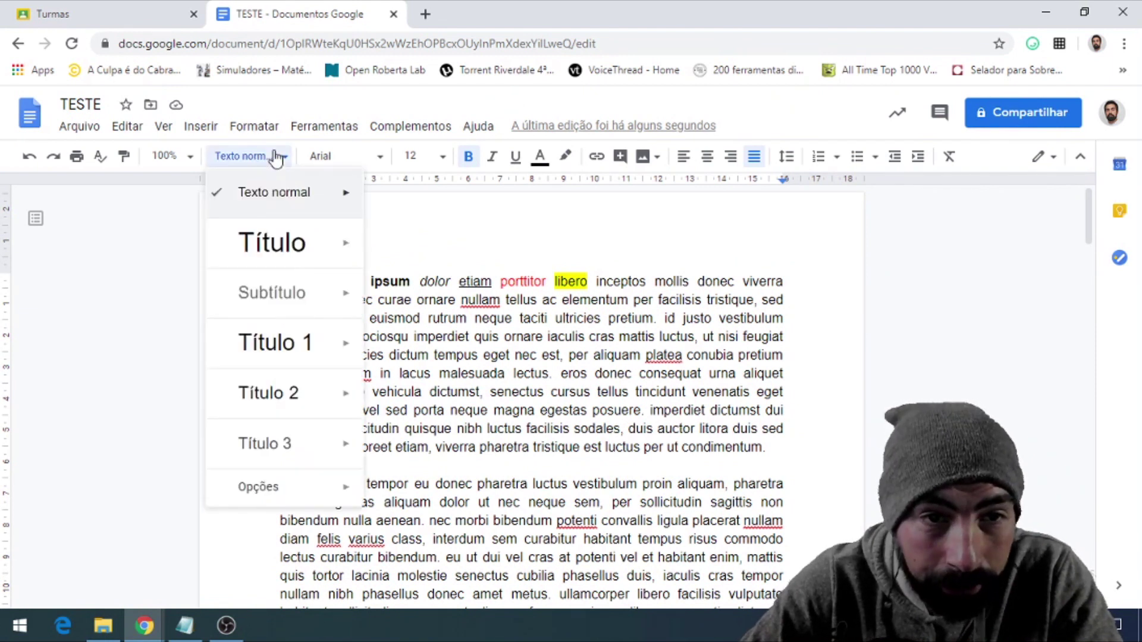
key("Escape")
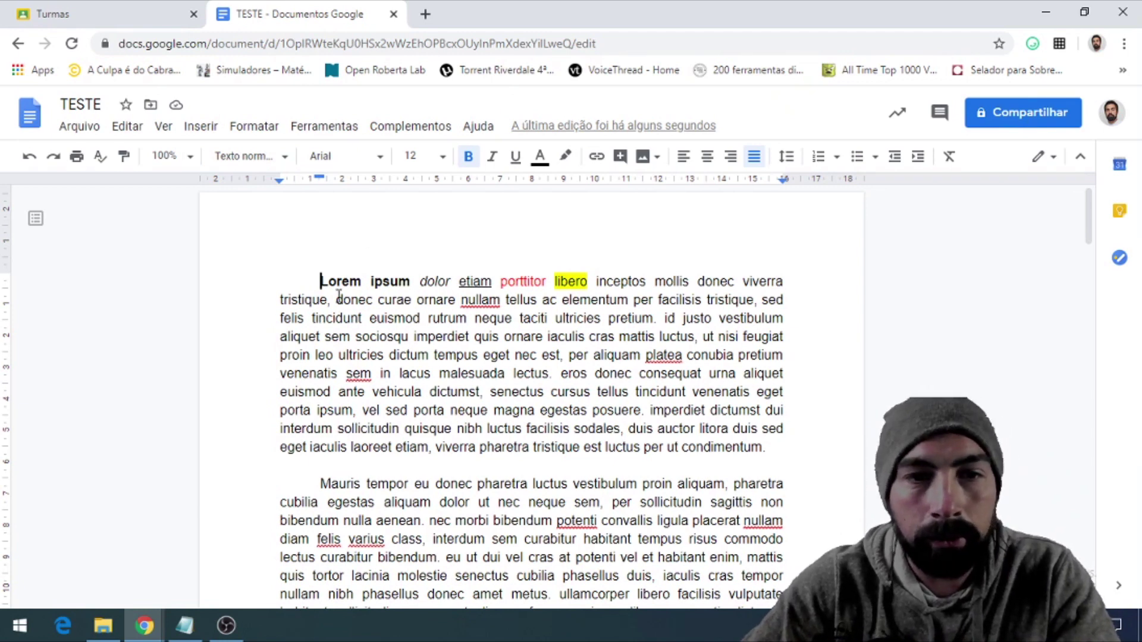
key("Return")
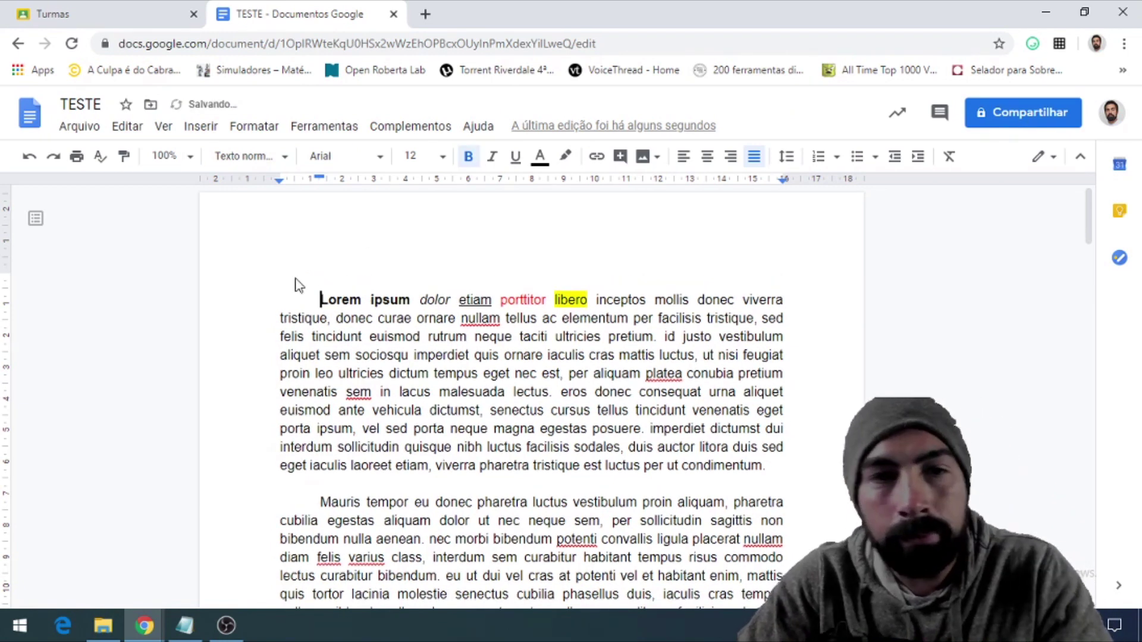
type("Titulo")
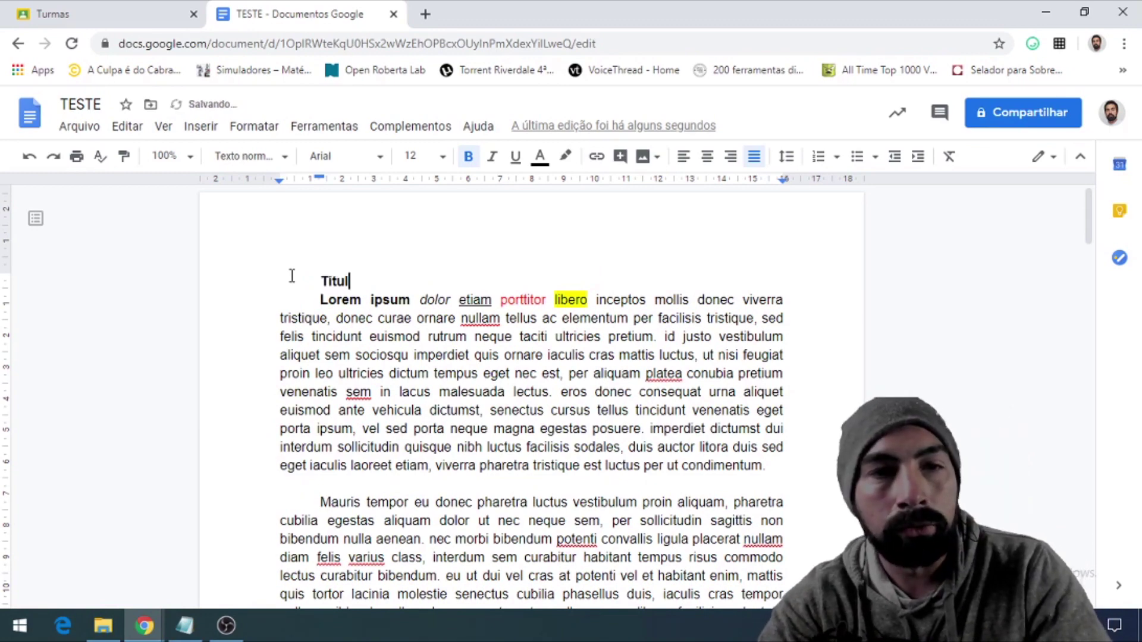
key("BackSpace")
key("BackSpace")
key("BackSpace")
key("BackSpace")
key("BackSpace")
key("BackSpace")
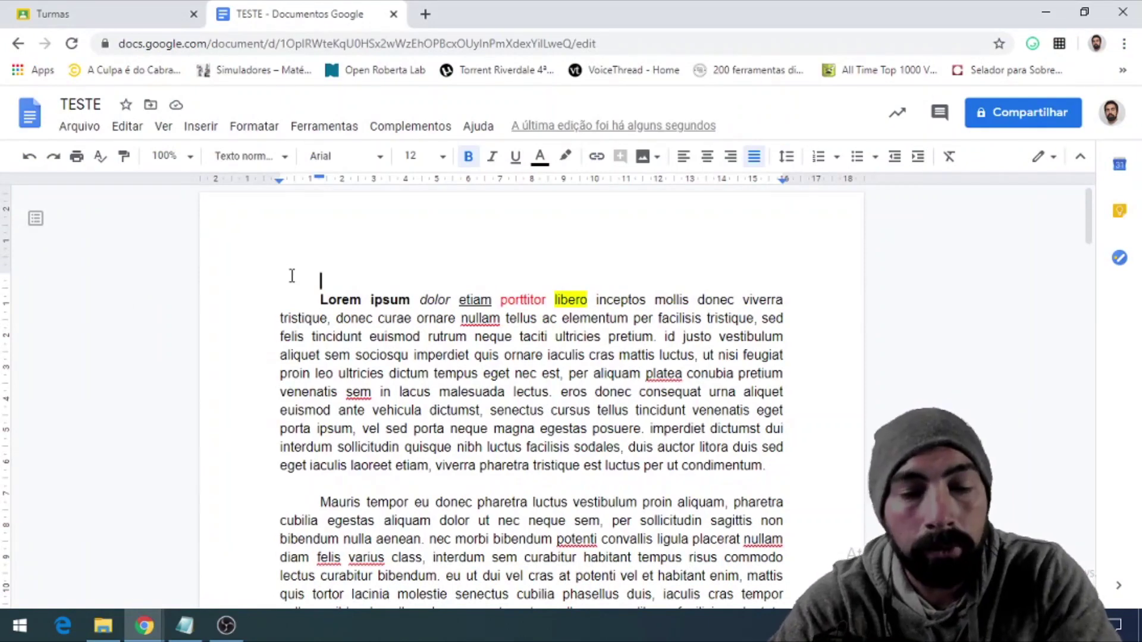
- Enter "Aula 1" on the empty line above the first paragraph and an indented "Aula 2" on the blank line above the second
type("Aula 1")
key("Down")
key("Down")
key("Down")
key("Down")
key("Down")
key("Down")
key("Down")
key("Down")
key("Down")
key("Down")
key("Down")
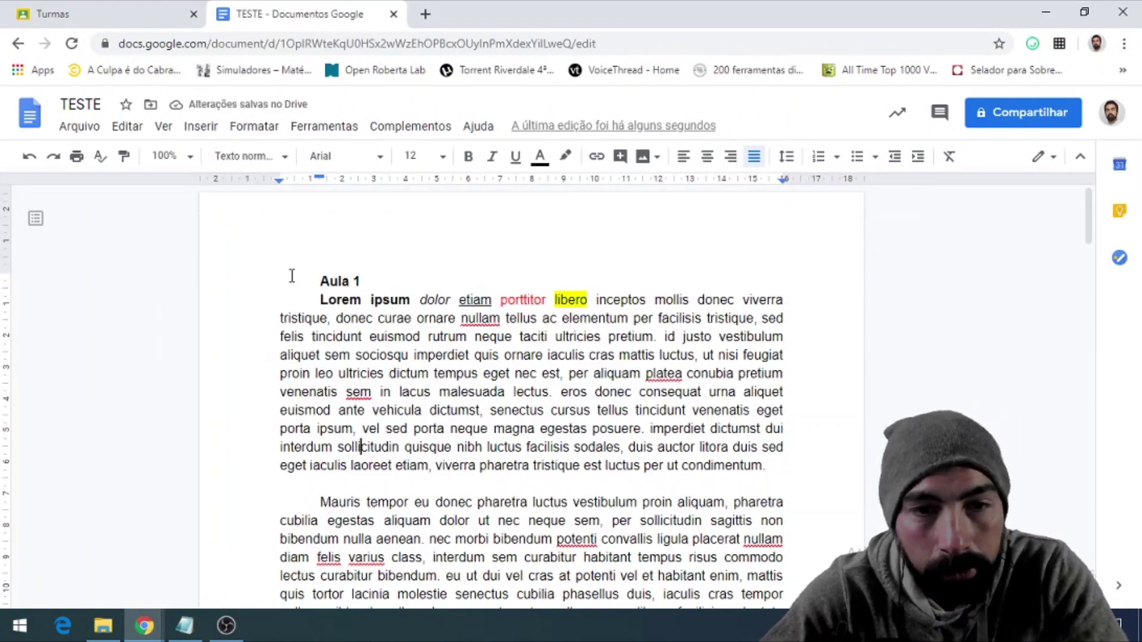
key("Tab")
type("Aula 2")
- Enter an indented "Aula 3" on the blank line above the third paragraph
key("Down")
key("Down")
key("Down")
key("Down")
key("Down")
key("Down")
key("Down")
key("Down")
key("Down")
key("Down")
key("Down")
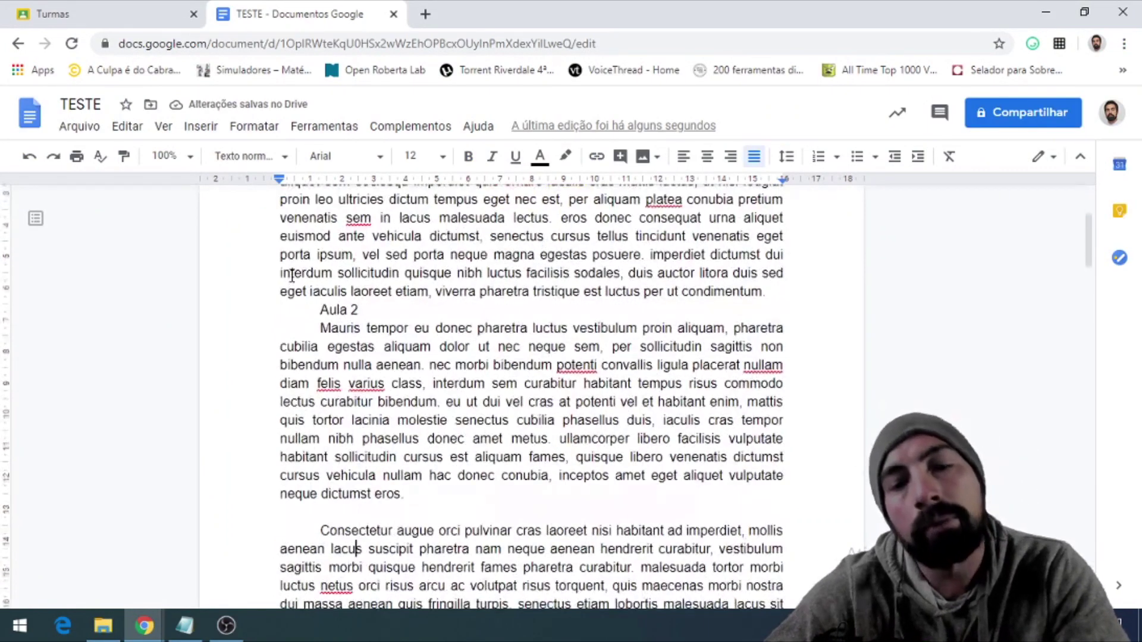
key("Tab")
type("Aula")
- Enter an indented "Aula 4" on the blank line above the fourth paragraph
key("Down")
key("Down")
key("Down")
key("Down")
key("Down")
key("Down")
key("Down")
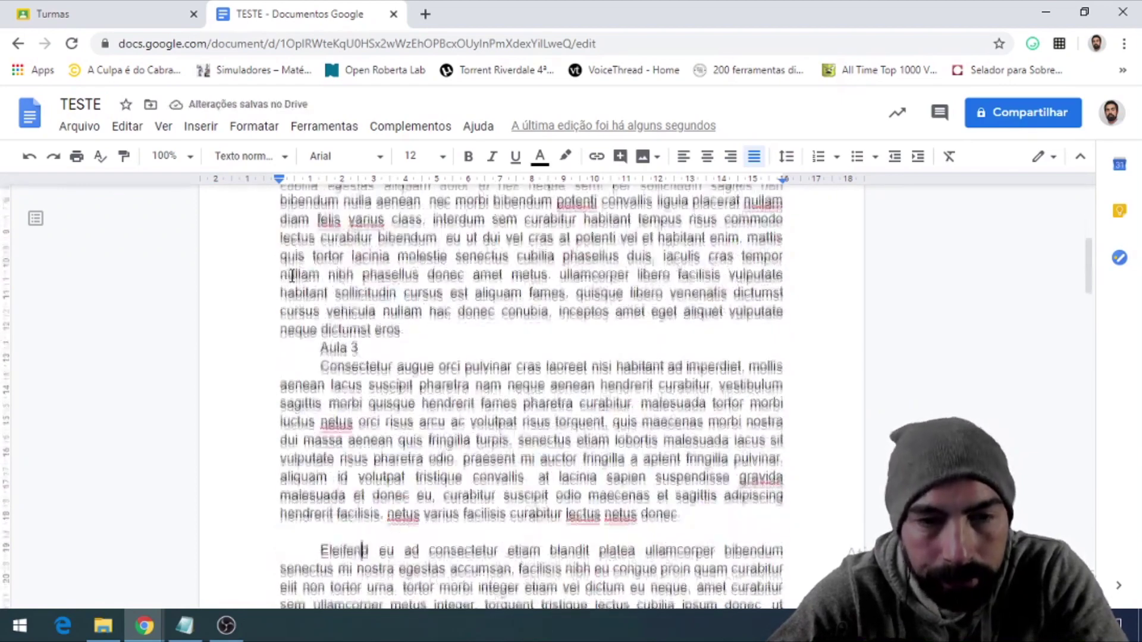
key("Tab")
type("Aula 4")
- Enter an indented "Aula 5" on the blank line above the fifth paragraph
key("Down")
key("Down")
key("Down")
key("Down")
key("Down")
key("Down")
key("Down")
key("Down")
key("Down")
key("Down")
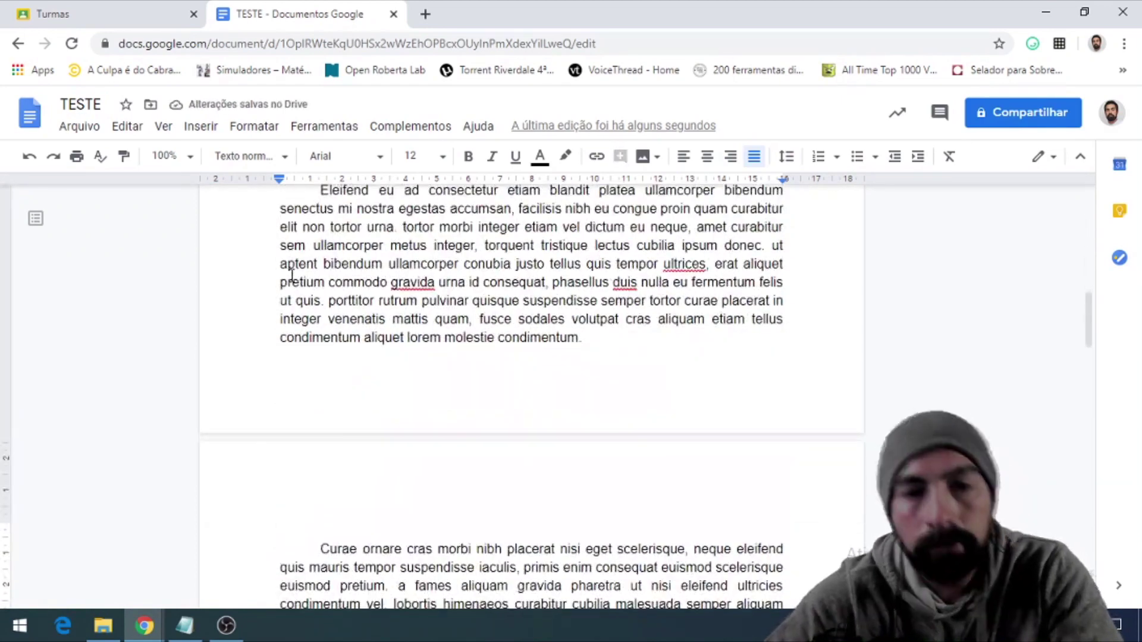
key("Tab")
type("Aula 5")
- Apply the Título paragraph style to the "Aula 1" line at the document's beginning
scroll(309, 249, "up", 7)
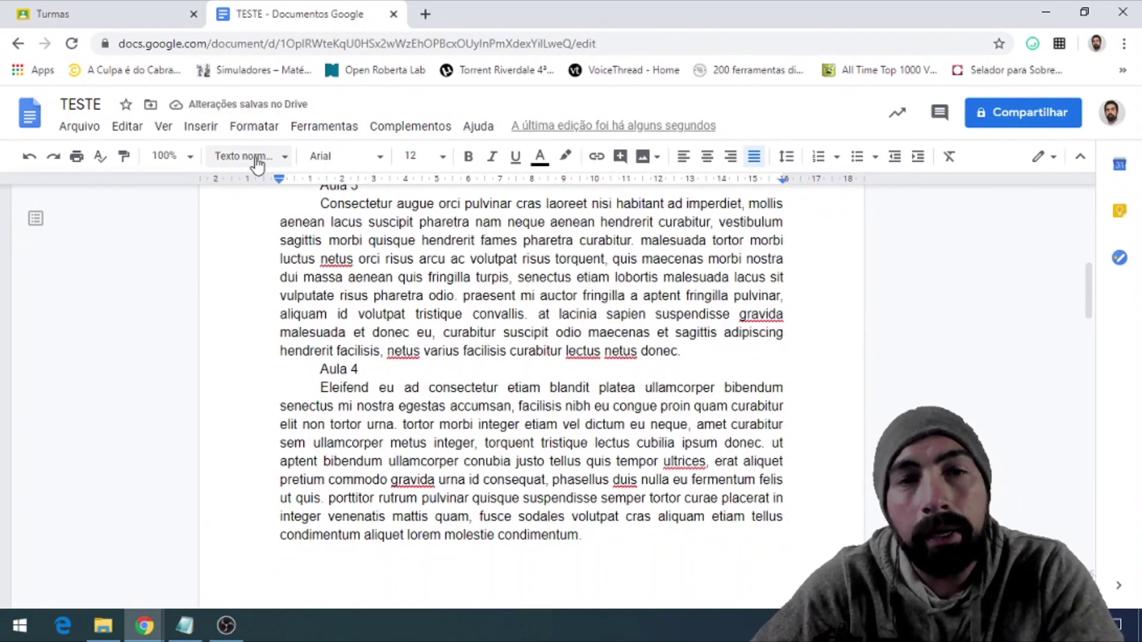
scroll(357, 297, "up", 10)
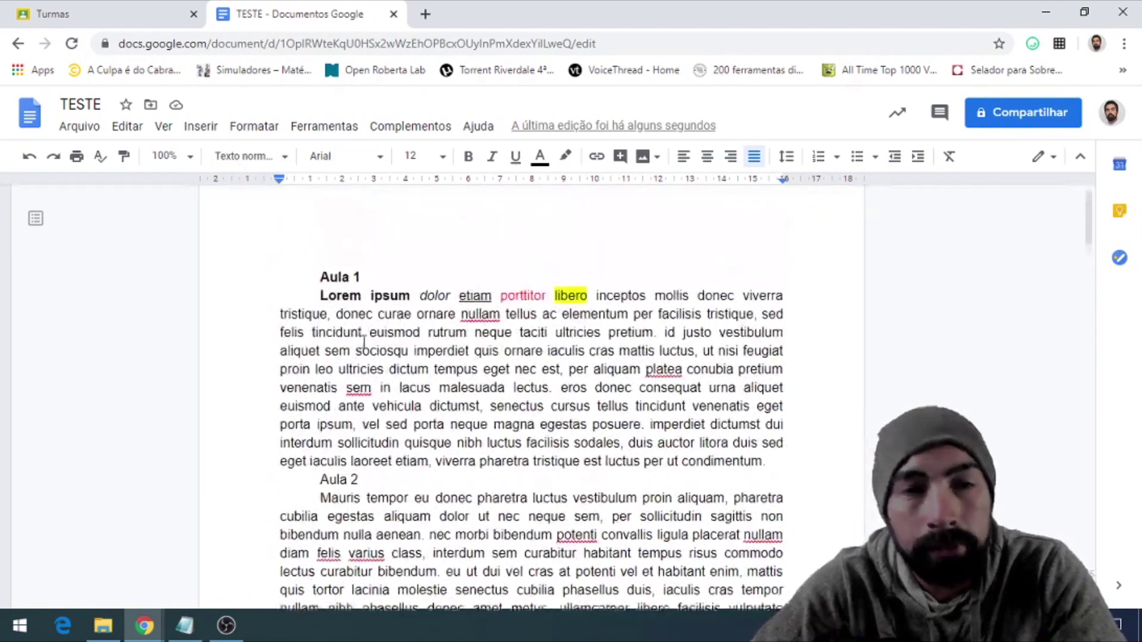
left_click(339, 281)
left_click_drag(361, 280, 322, 280)
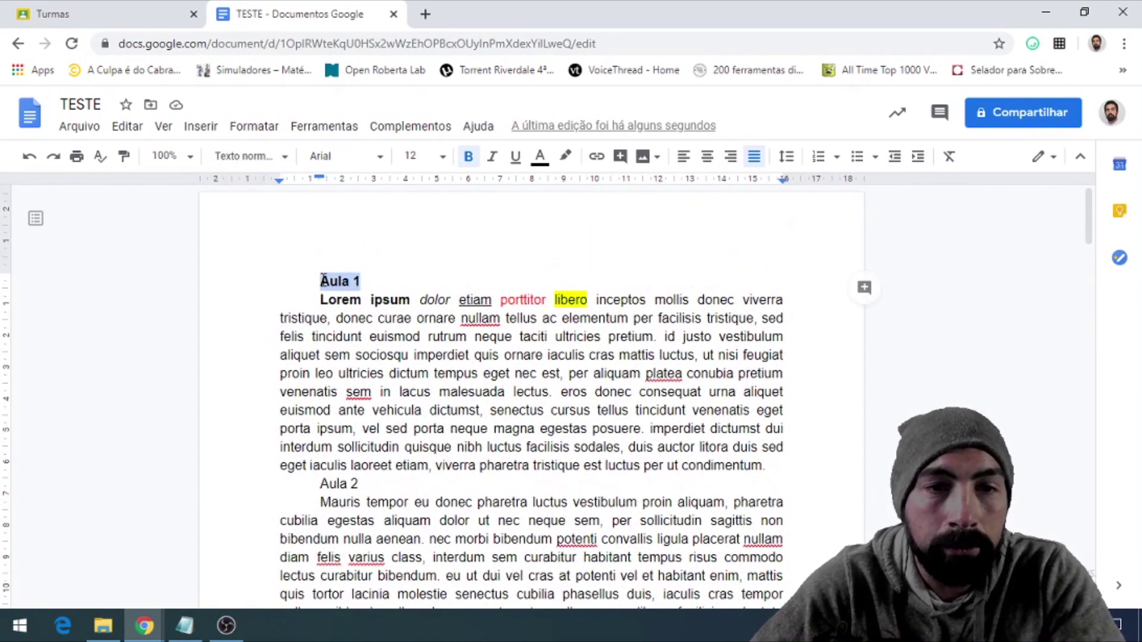
left_click(287, 157)
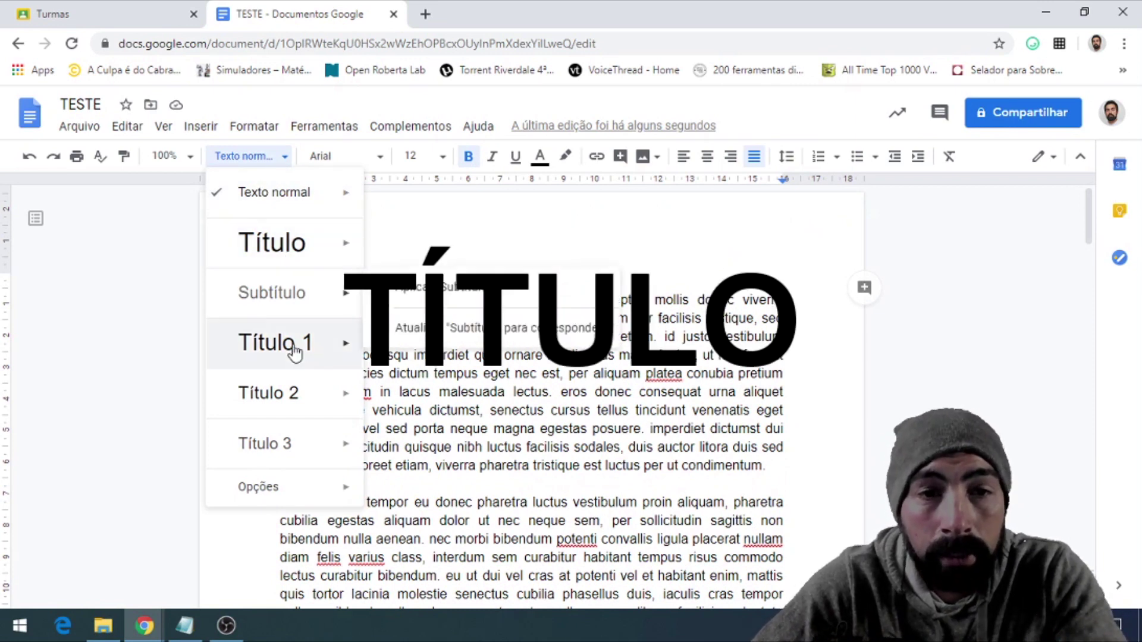
mouse_move(330, 297)
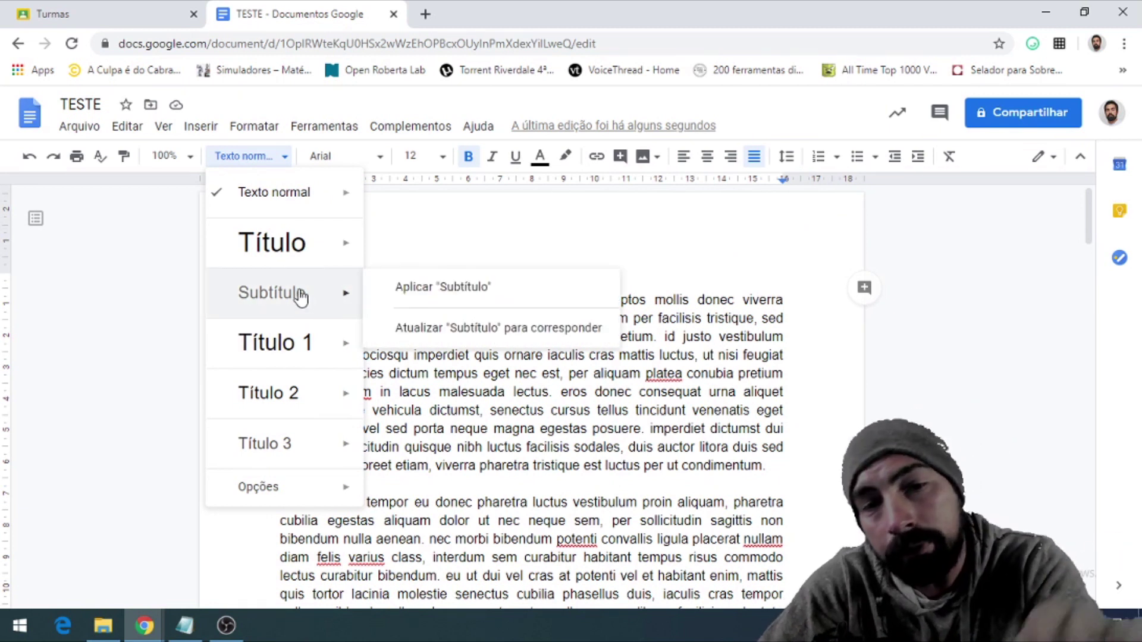
left_click(290, 255)
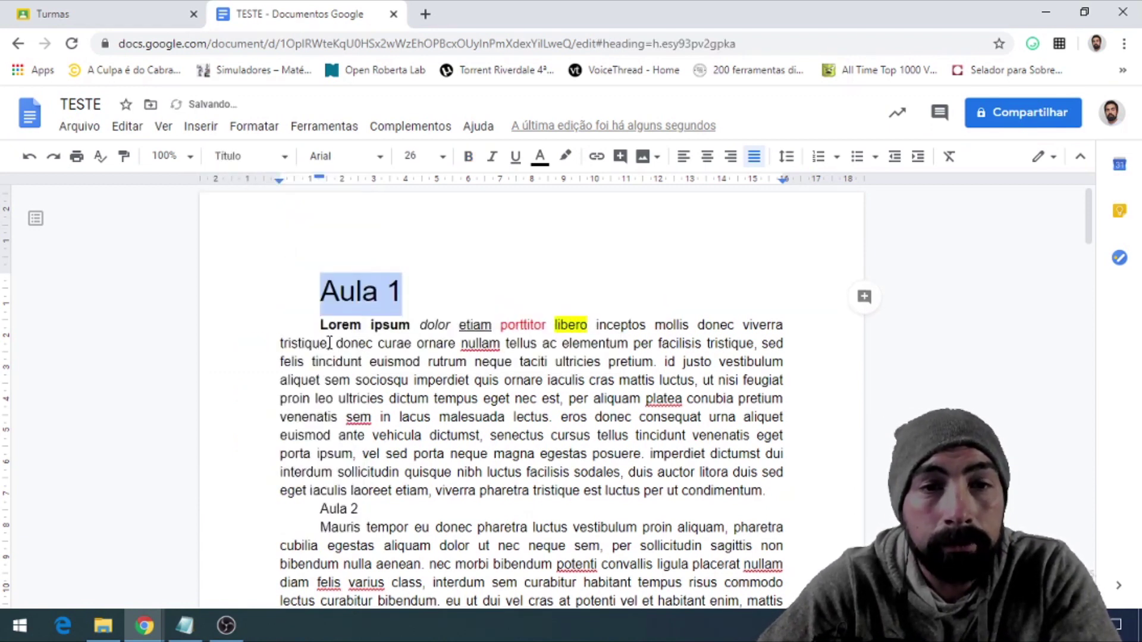
- Apply the same Título style to the "Aula 2" and "Aula 3" lines
left_click_drag(319, 510, 358, 510)
key("ctrl+y")
scroll(285, 228, "down", 5)
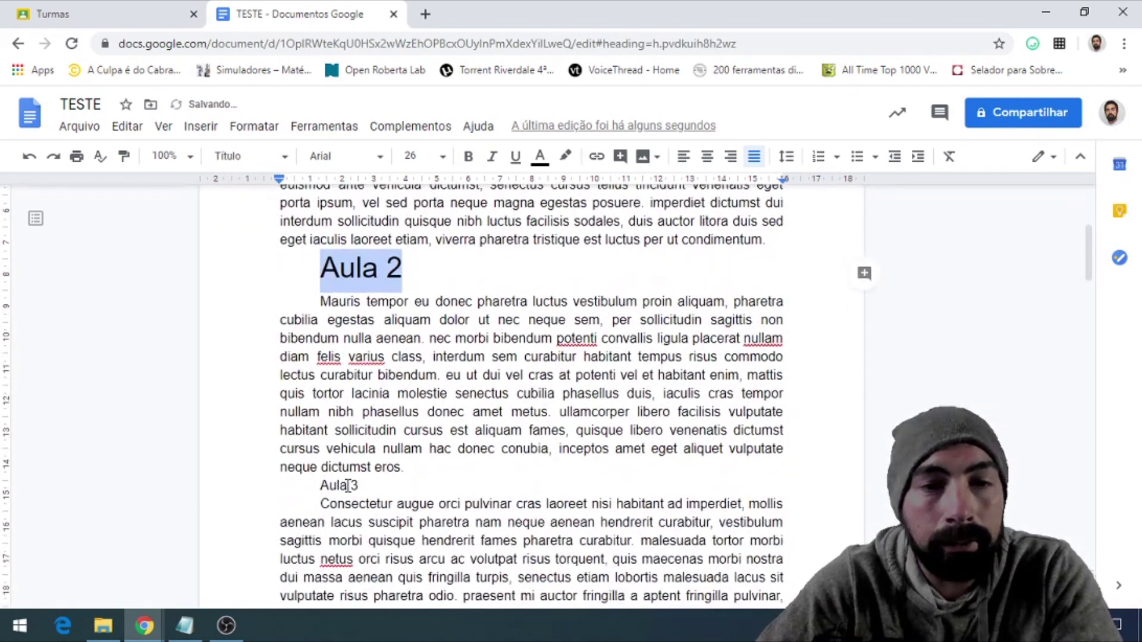
double_click(346, 486)
key("ctrl+y")
- Apply the Título style to the "Aula 4" line and return to the "Aula 1" title
scroll(370, 481, "down", 5)
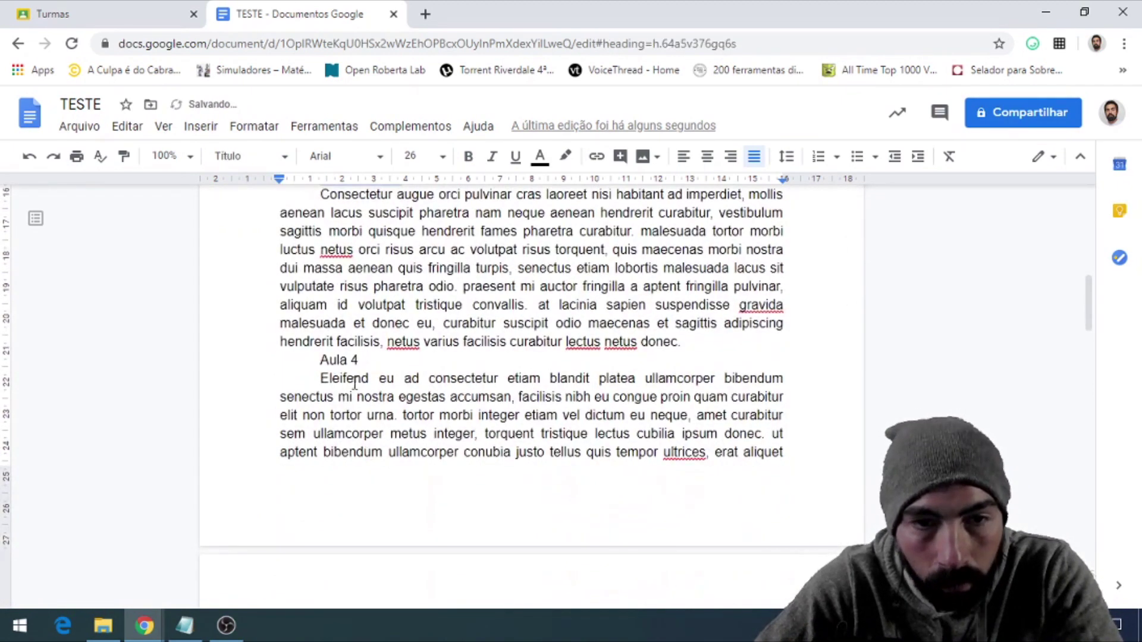
left_click_drag(358, 360, 325, 362)
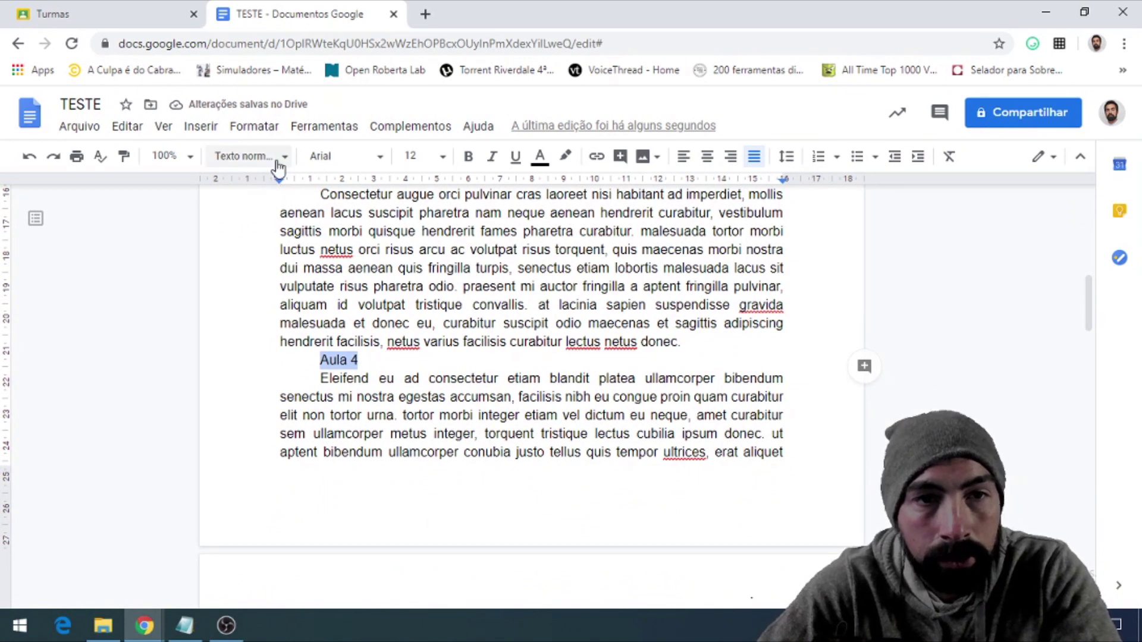
scroll(412, 328, "up", 9)
left_click(412, 328)
left_click(269, 296)
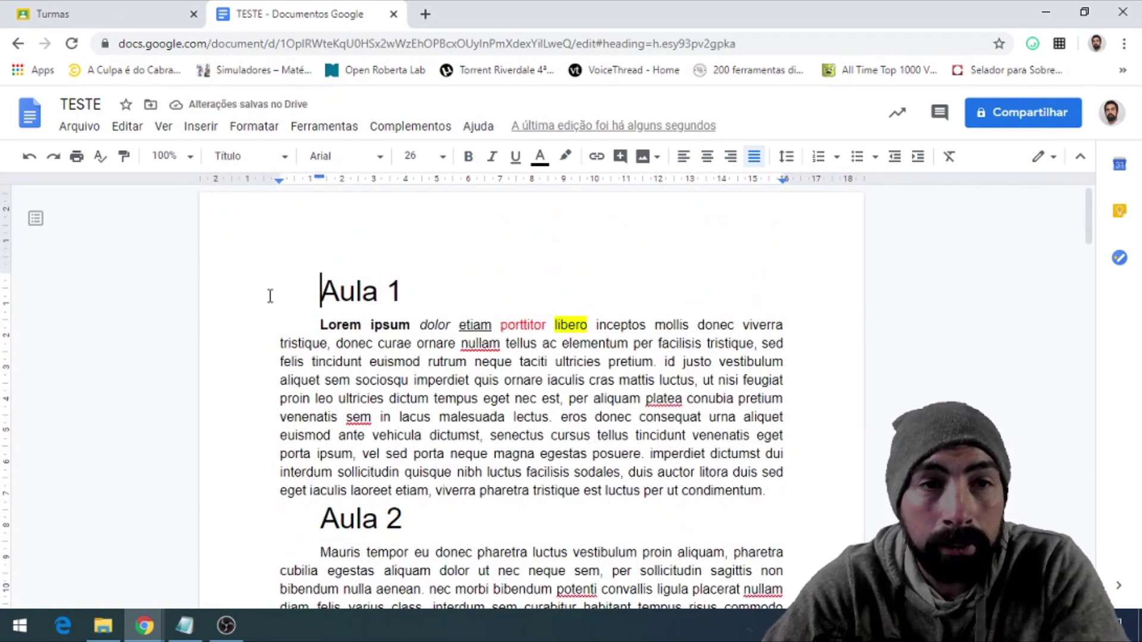
- Try to update the Texto normal style to match the "Aula 1" title
key("ctrl+Right")
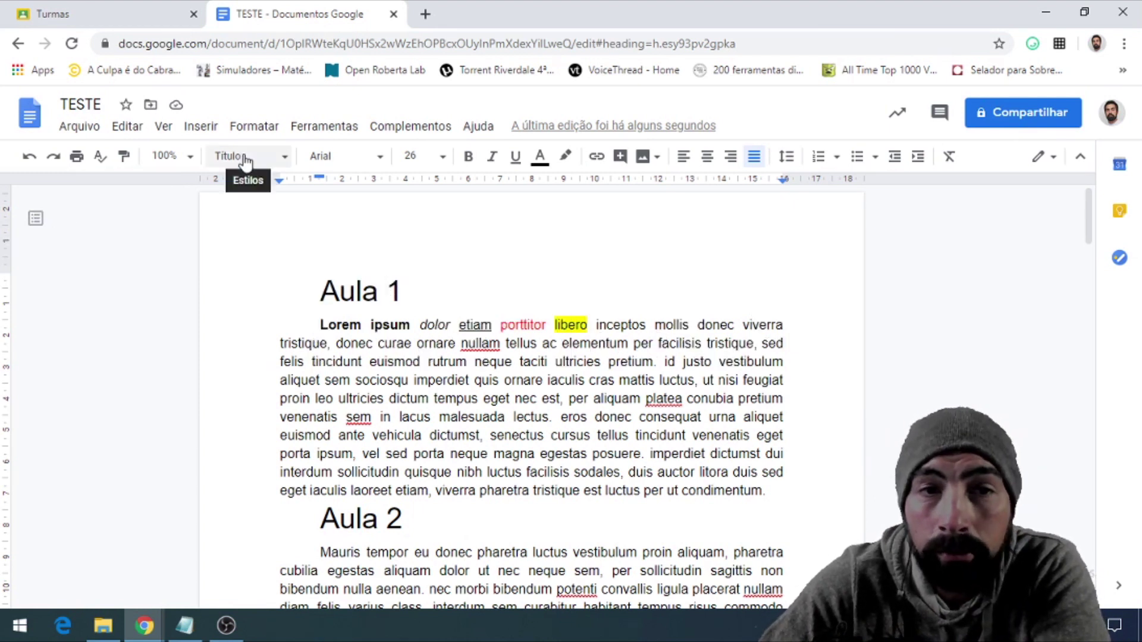
left_click(261, 156)
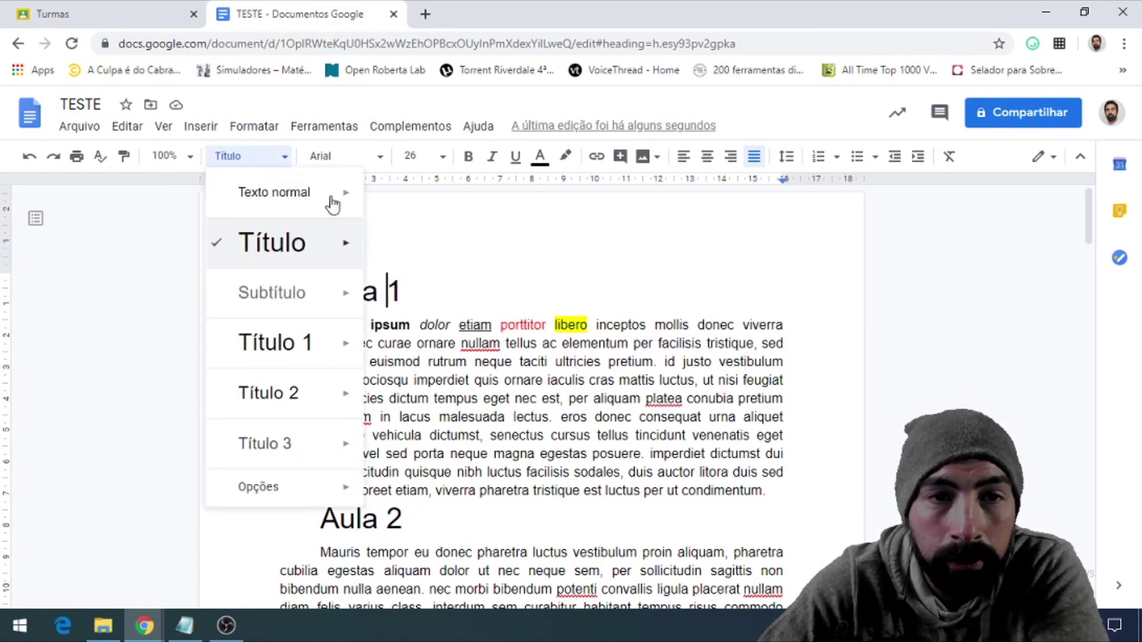
left_click(535, 222)
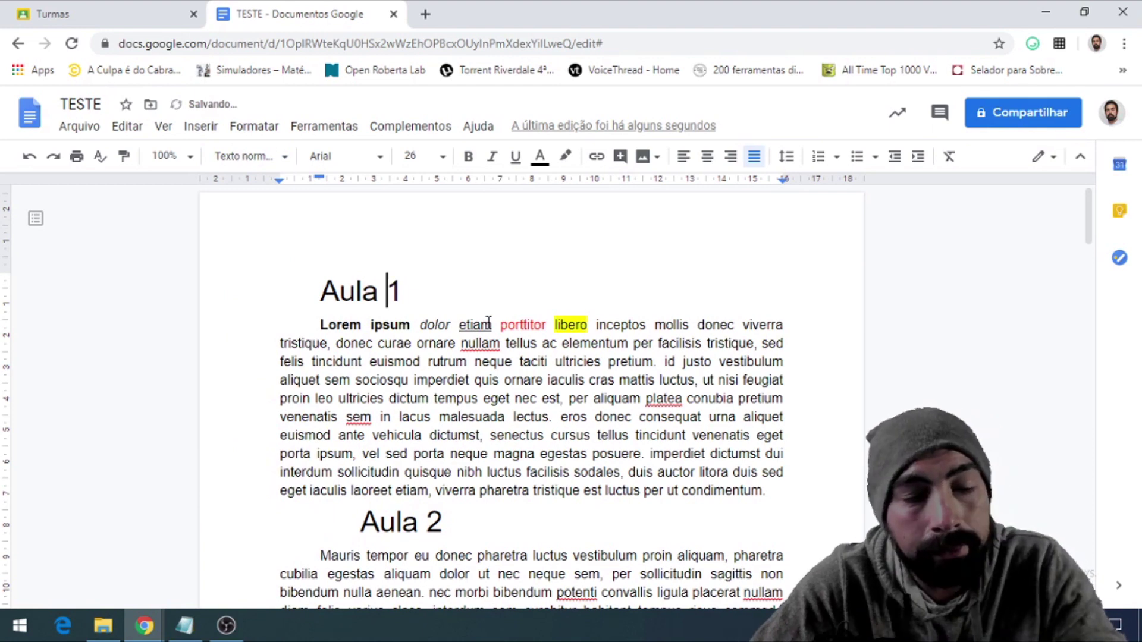
- Check which paragraph style the body paragraph under "Aula 1" uses, and return to the title
left_click_drag(320, 326, 767, 484)
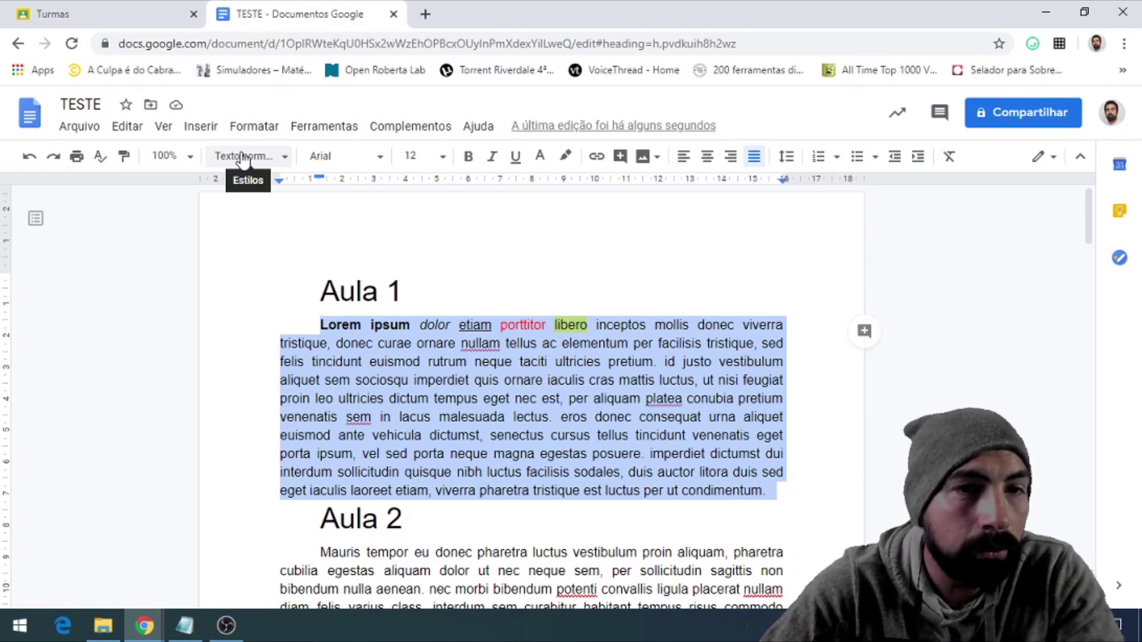
left_click(249, 314)
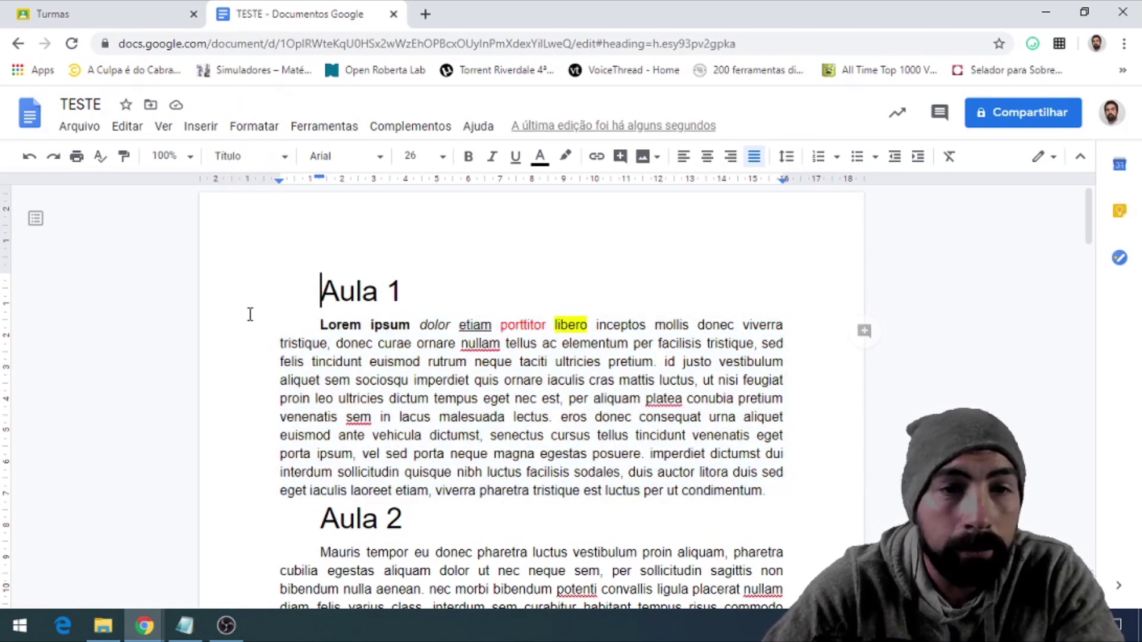
- Show the document outline, use it to visit "Aula 2", "Aula 3" and "Aula 4" in turn, and return to the beginning
left_click(37, 220)
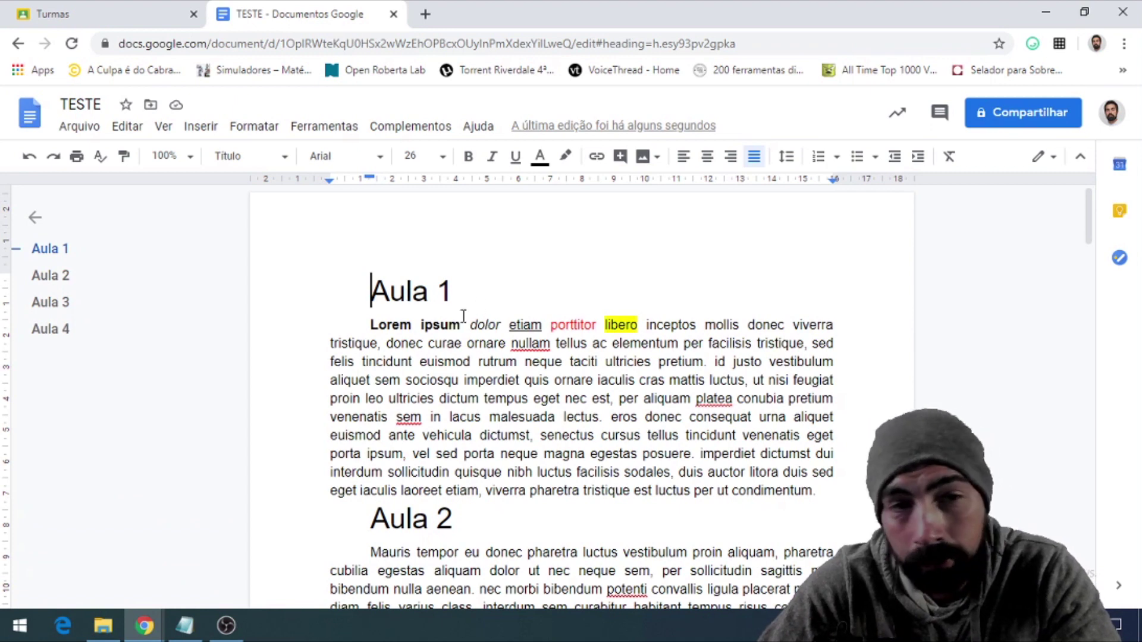
left_click(40, 276)
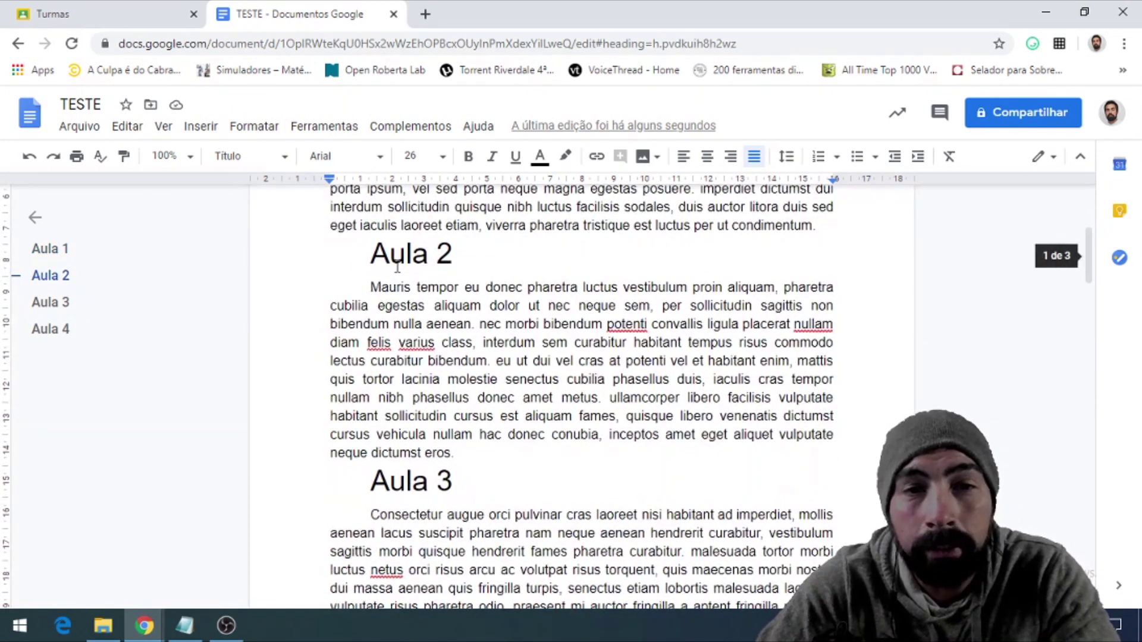
left_click(72, 302)
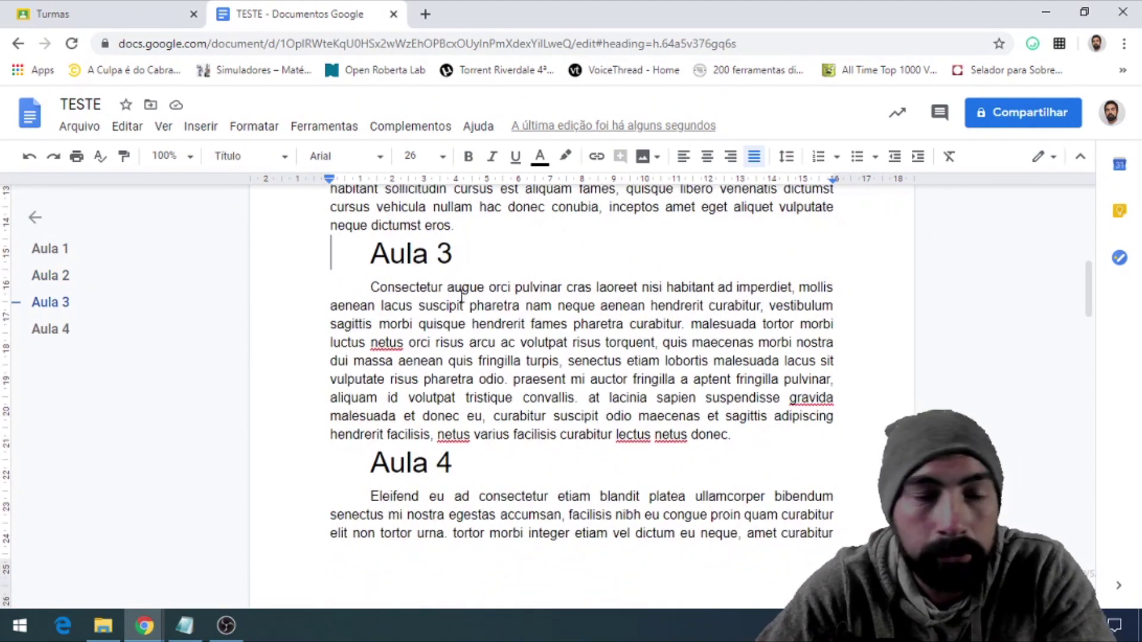
left_click(70, 329)
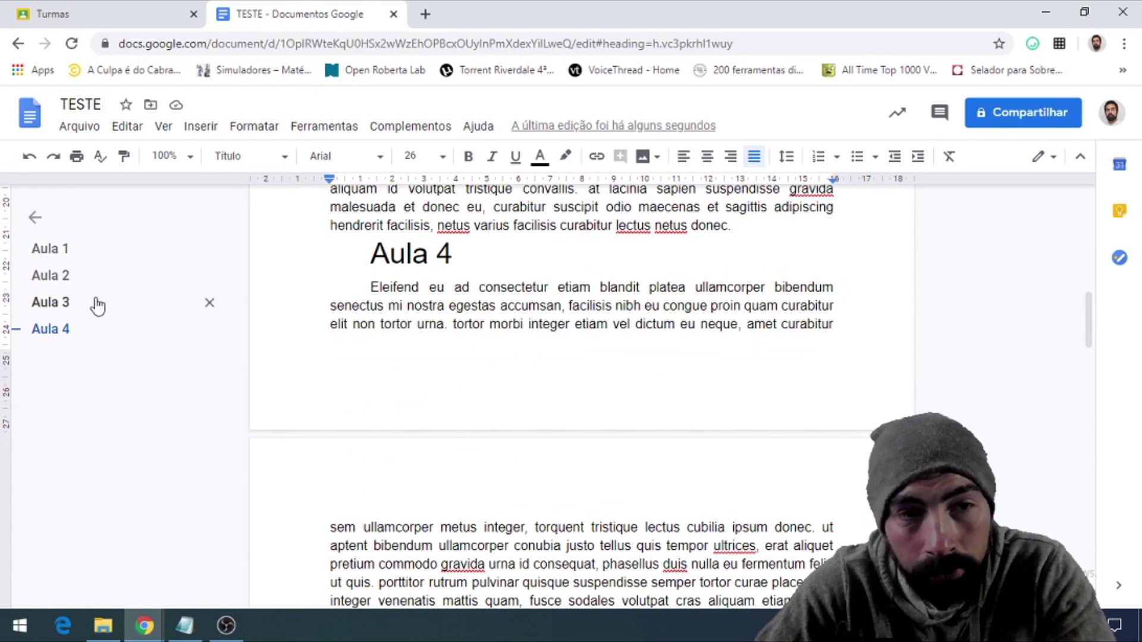
key("alt+Left")
scroll(424, 366, "down", 1)
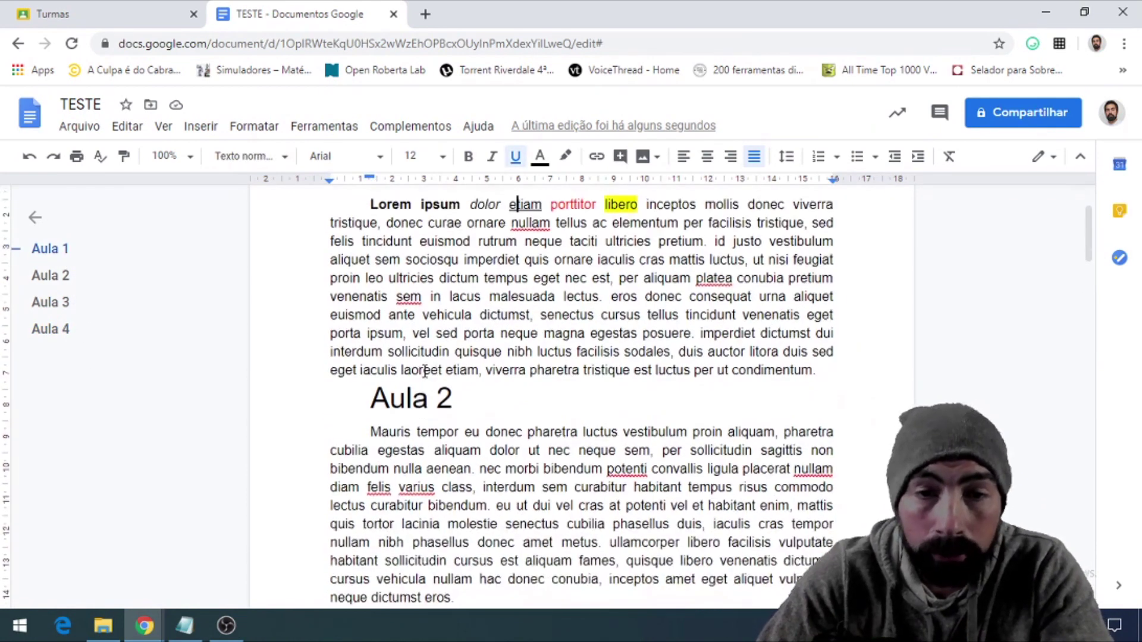
scroll(488, 436, "up", 2)
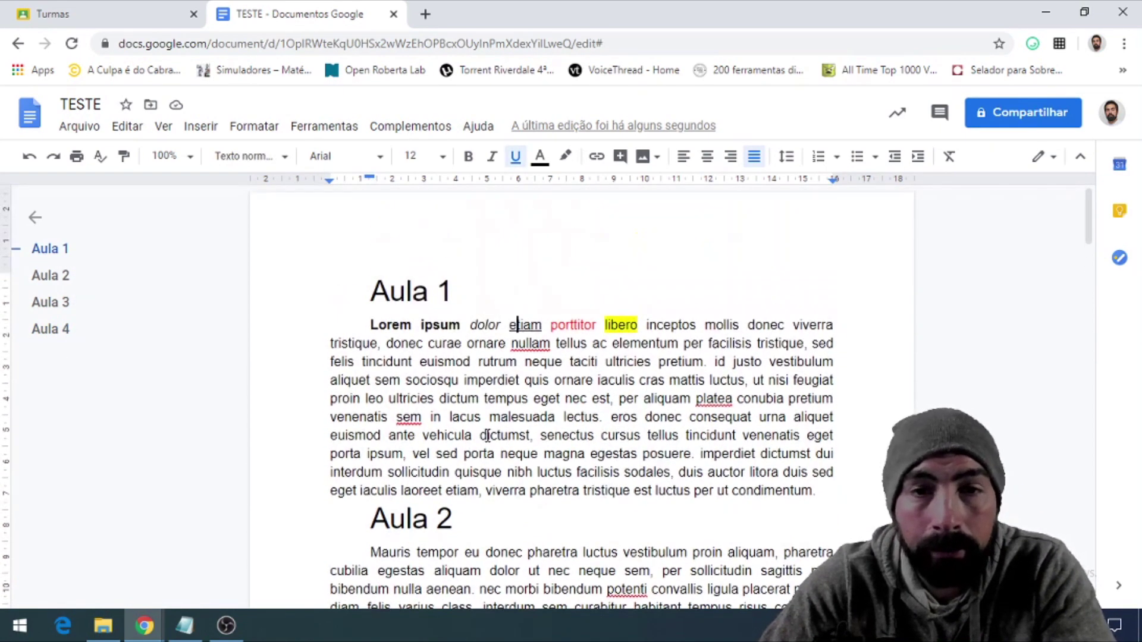
- Below the first paragraph, add the separate lines "Tópicos:", "Tópico 1", "Tópico 2" and "Tópico 3"
left_click(700, 452)
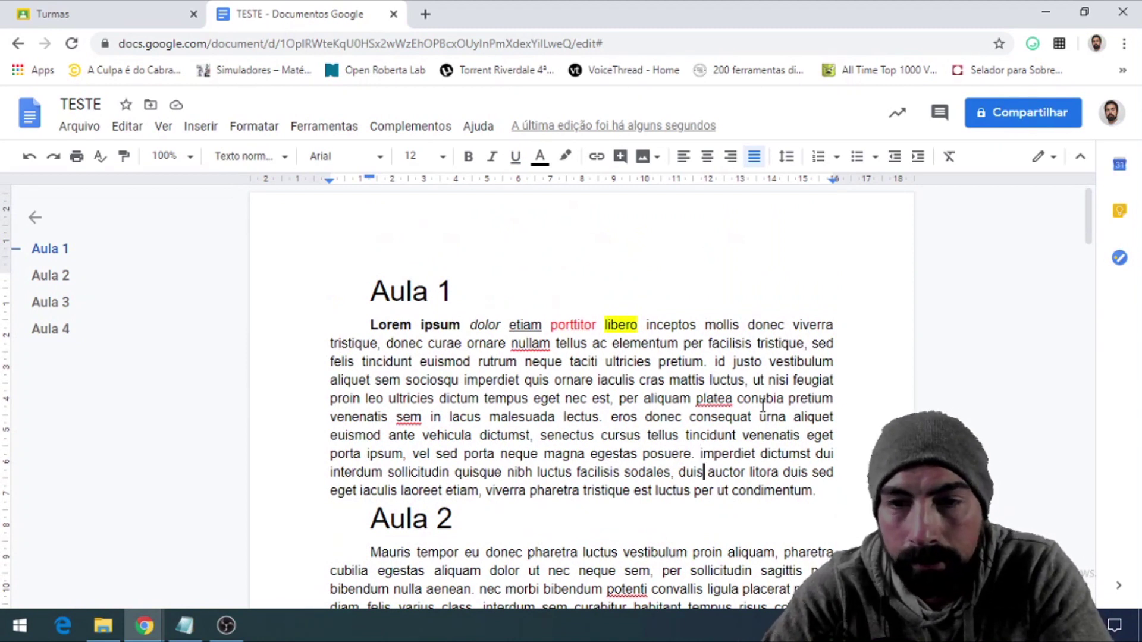
key("Return")
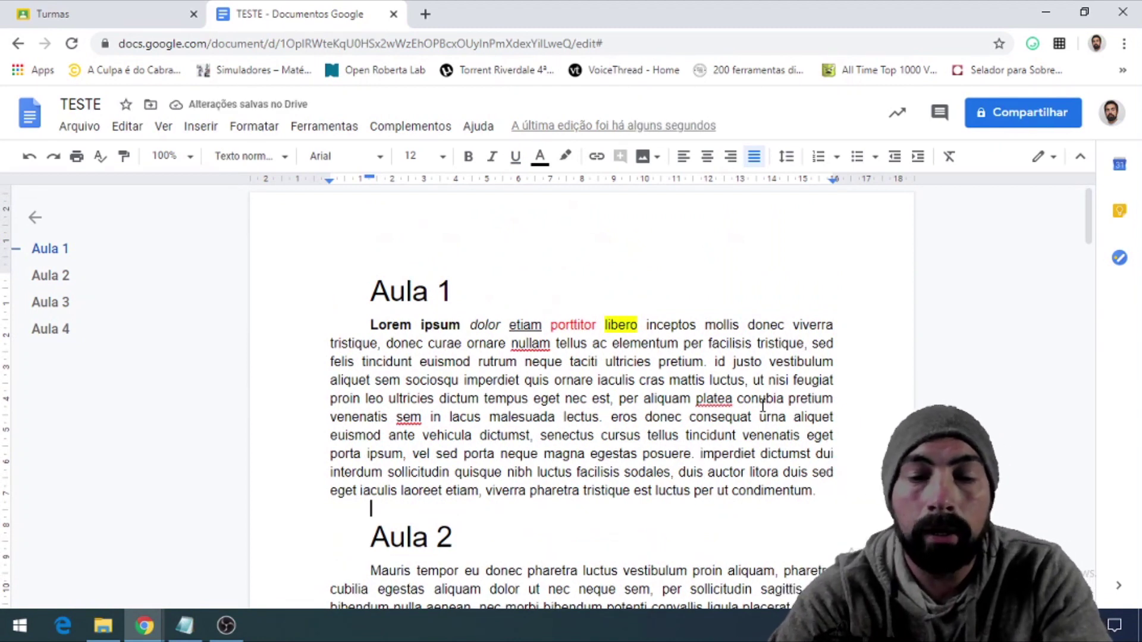
type("Tópico")
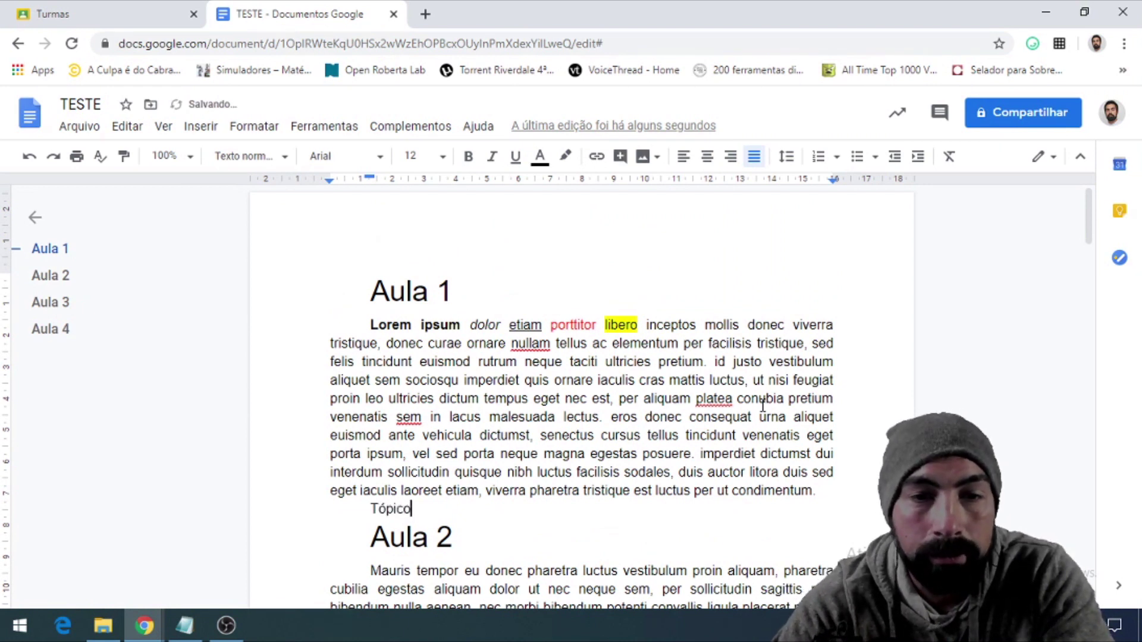
type("s:")
key("Return")
type("Tópico 1 Tópico 2 Tópico 3")
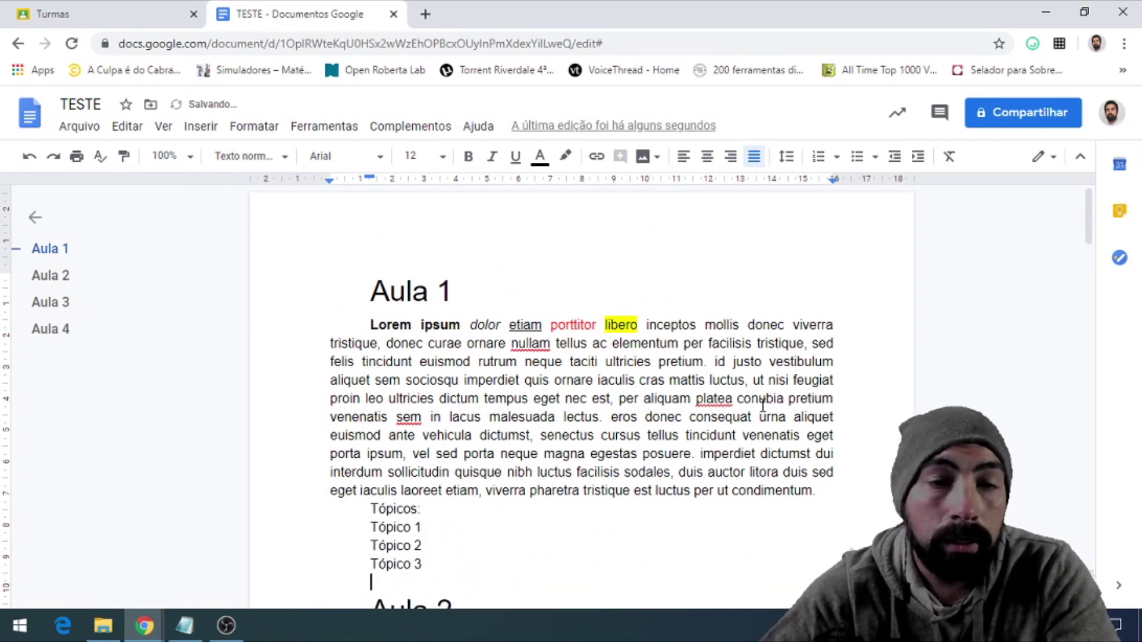
- Format the lines "Tópico 1" to "Tópico 3" as a numbered list and look at the available numbering formats
key("Up")
key("Up")
key("Up")
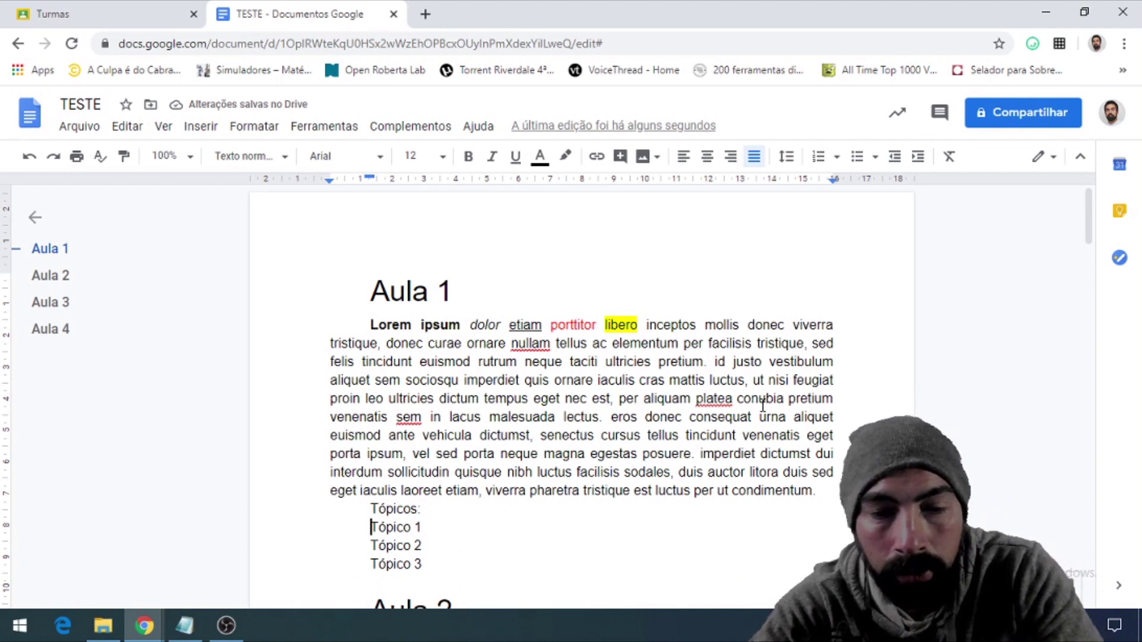
type("*")
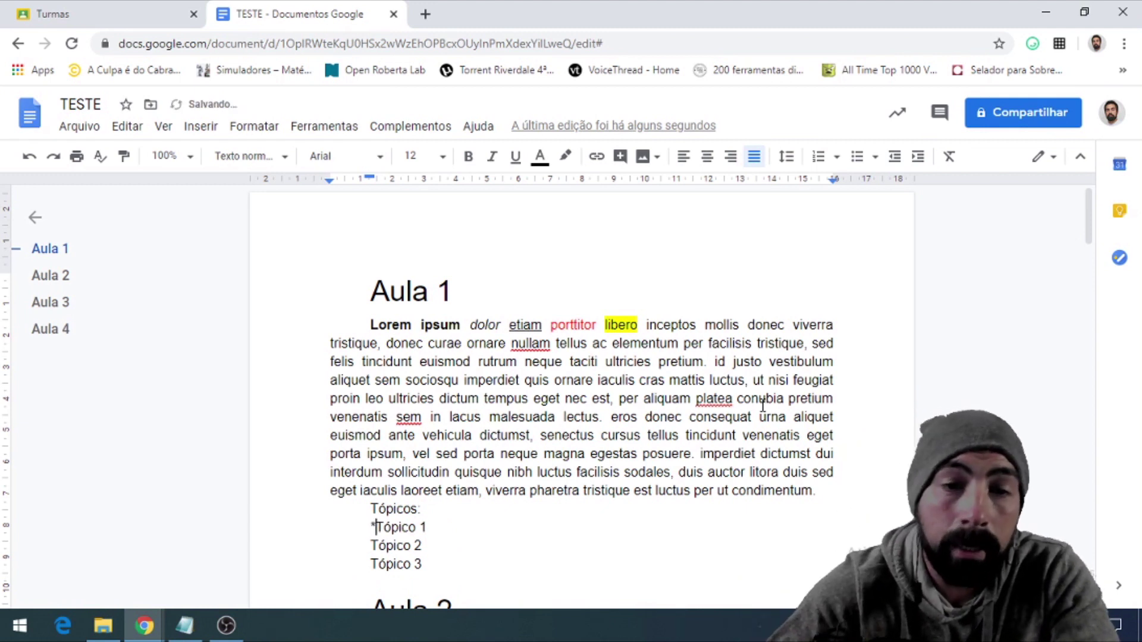
key("BackSpace")
key("shift+Down")
key("shift+Down")
key("shift+Down")
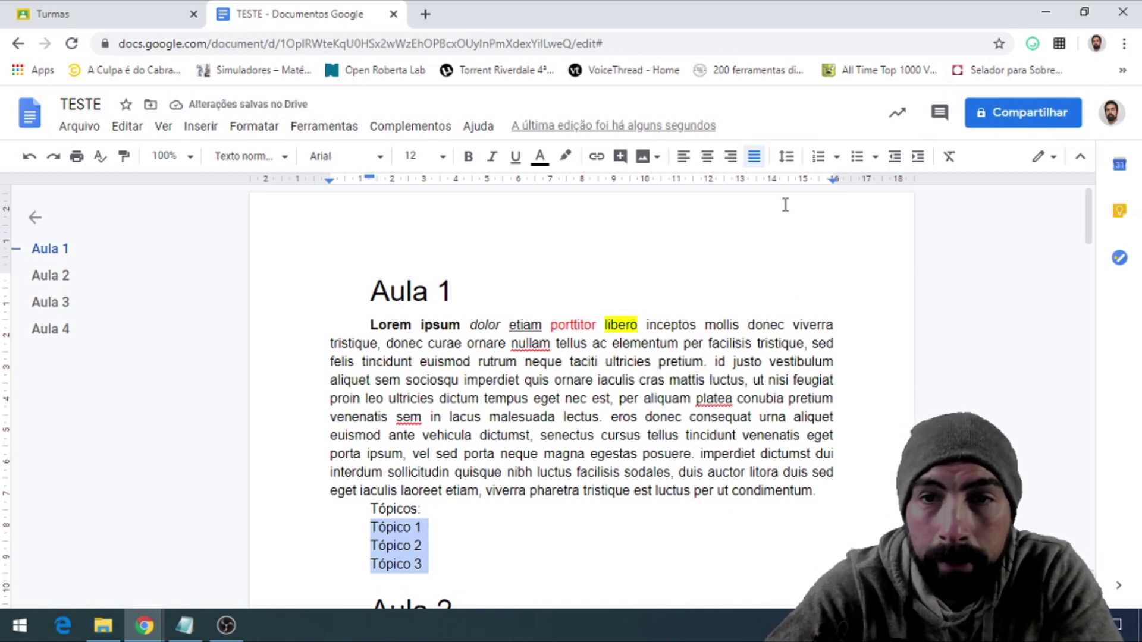
left_click(819, 157)
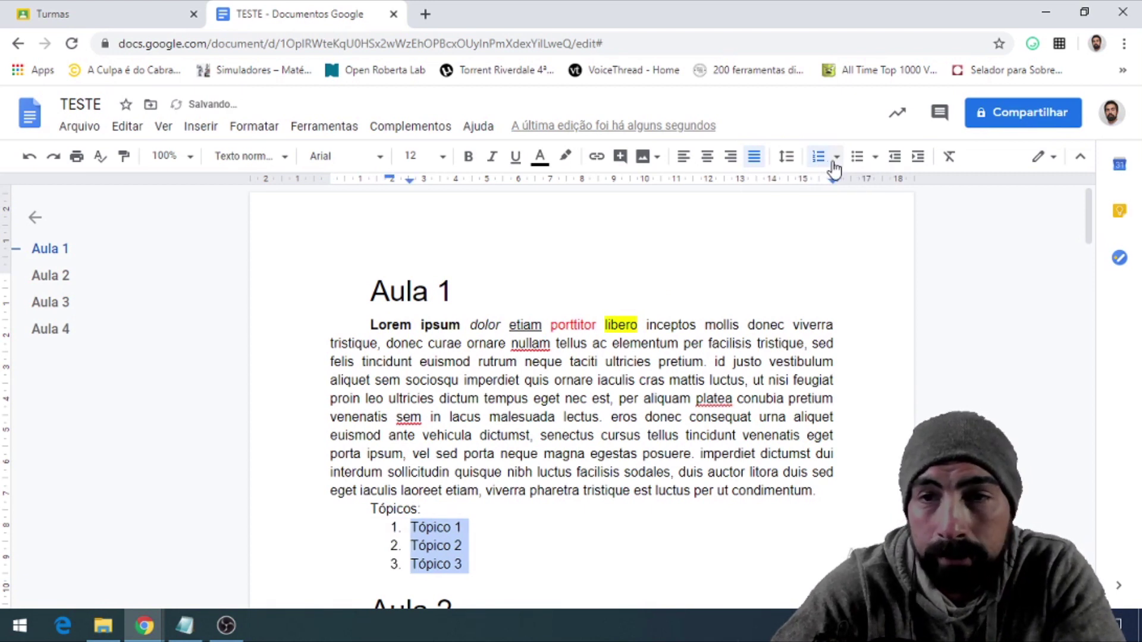
left_click(836, 159)
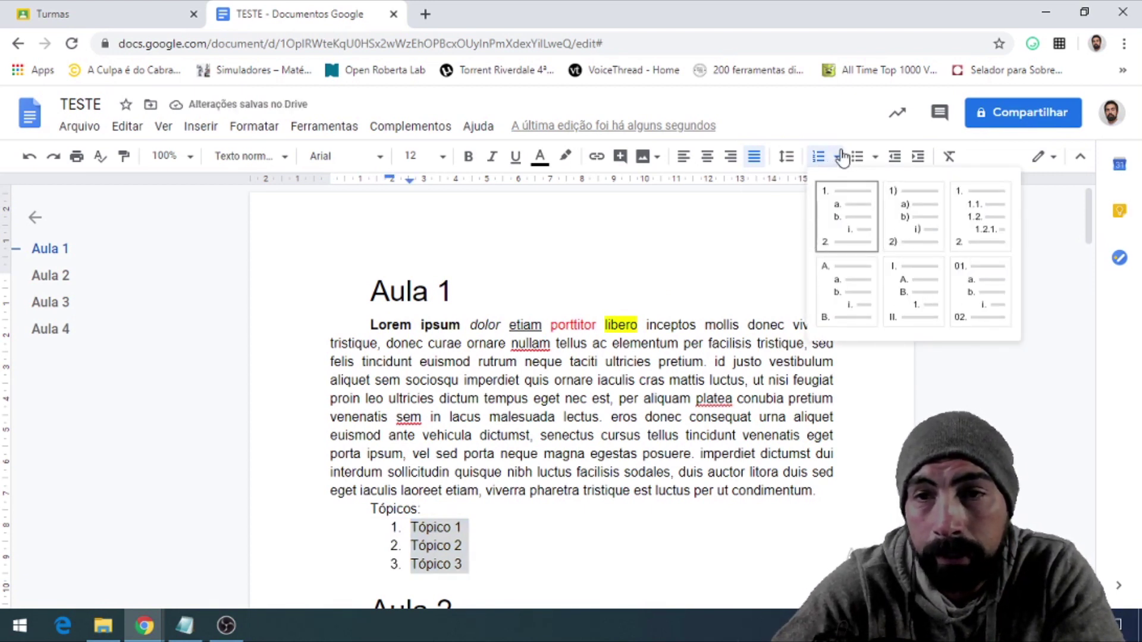
left_click(841, 159)
- Change the three-topic list to a bulleted list with the diamond, arrow and square bullet style
left_click(859, 160)
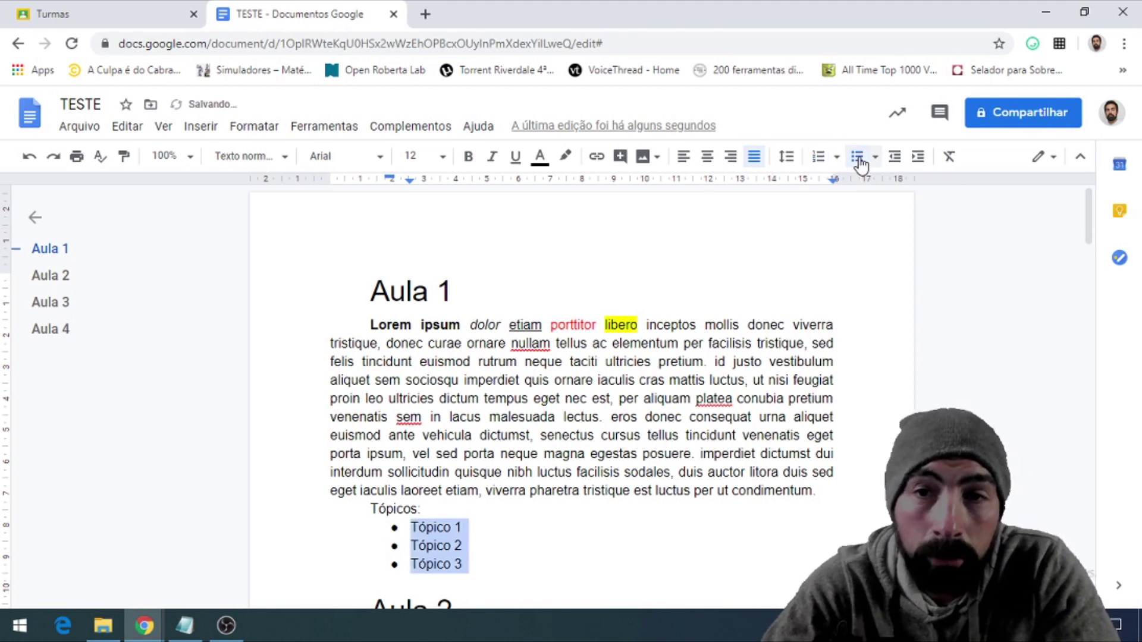
left_click(874, 158)
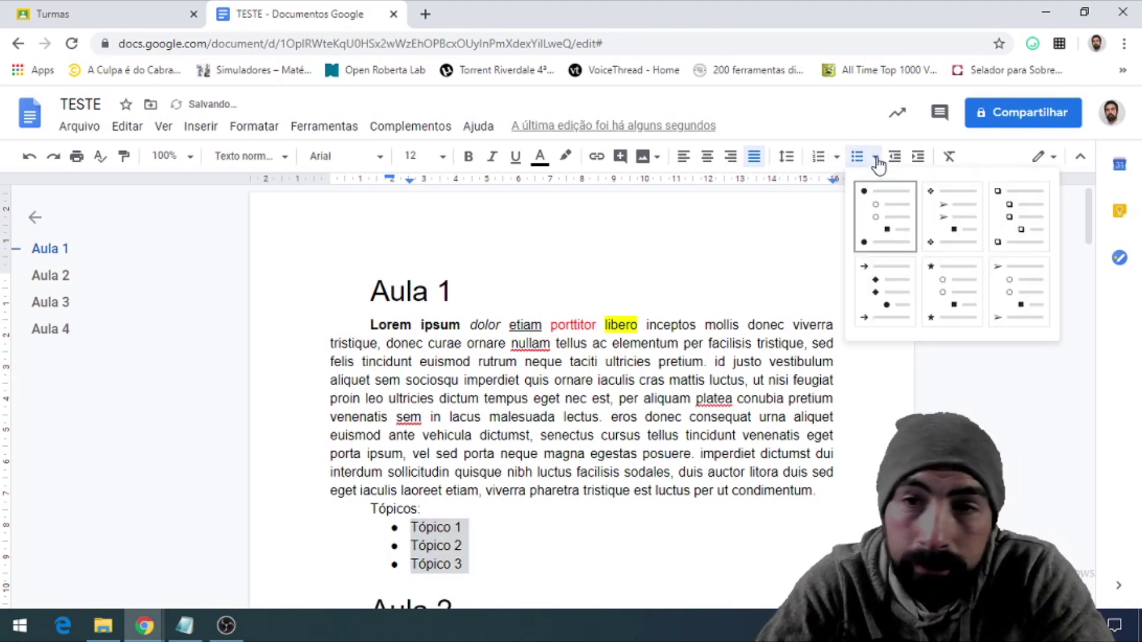
left_click(960, 221)
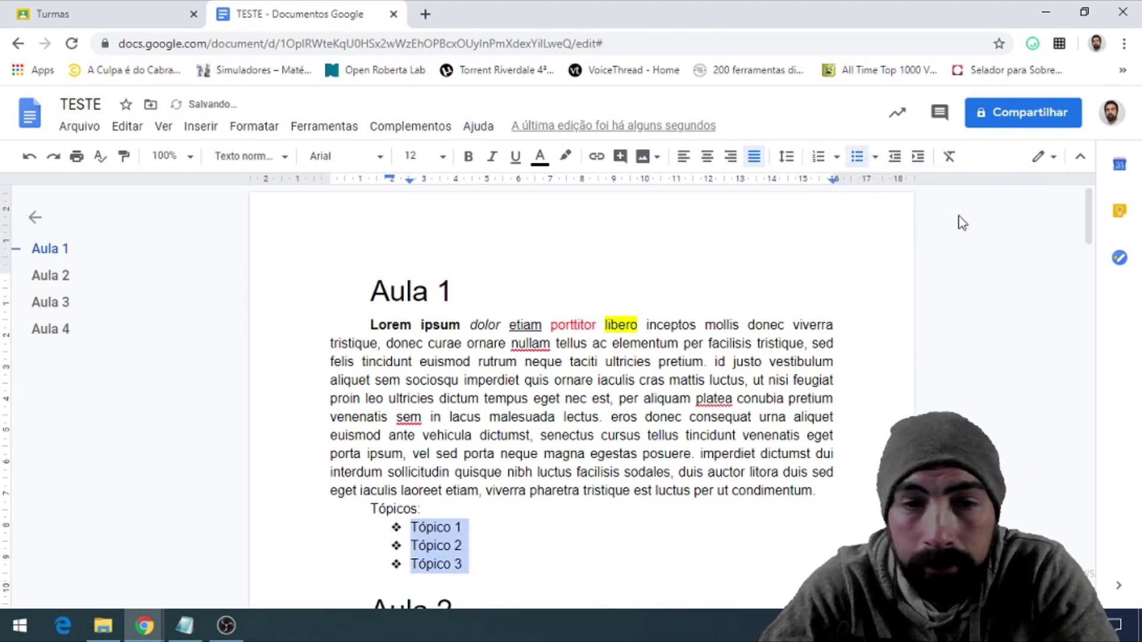
- Try the checkbox bullet style on the three-topic list and settle on the round-dot bullet style
left_click(874, 158)
left_click(1009, 222)
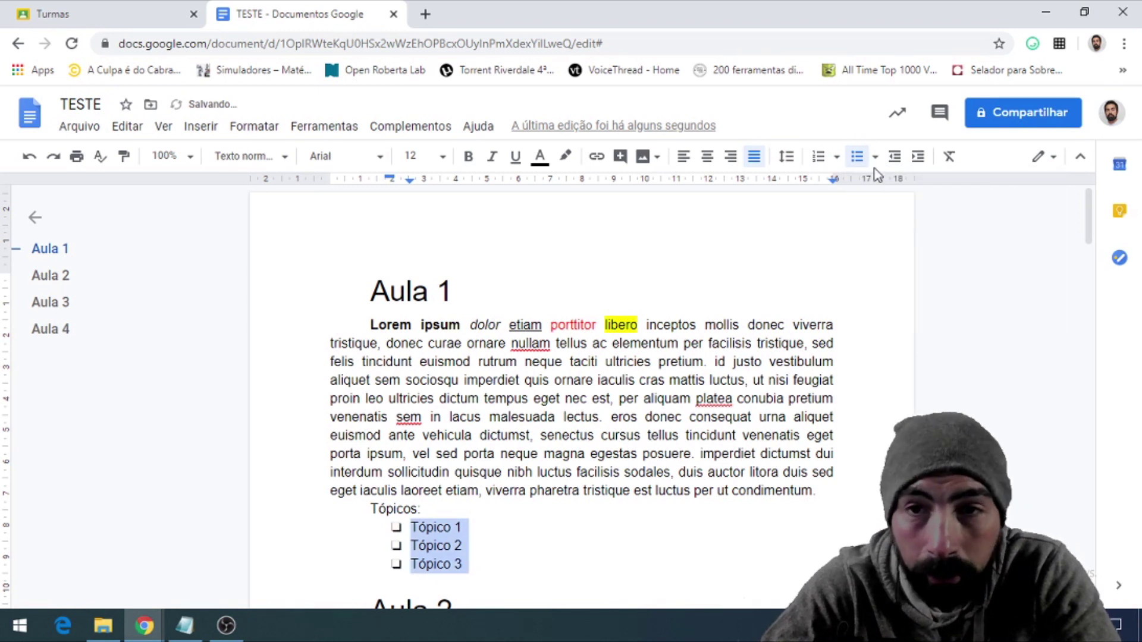
left_click(875, 158)
left_click(905, 217)
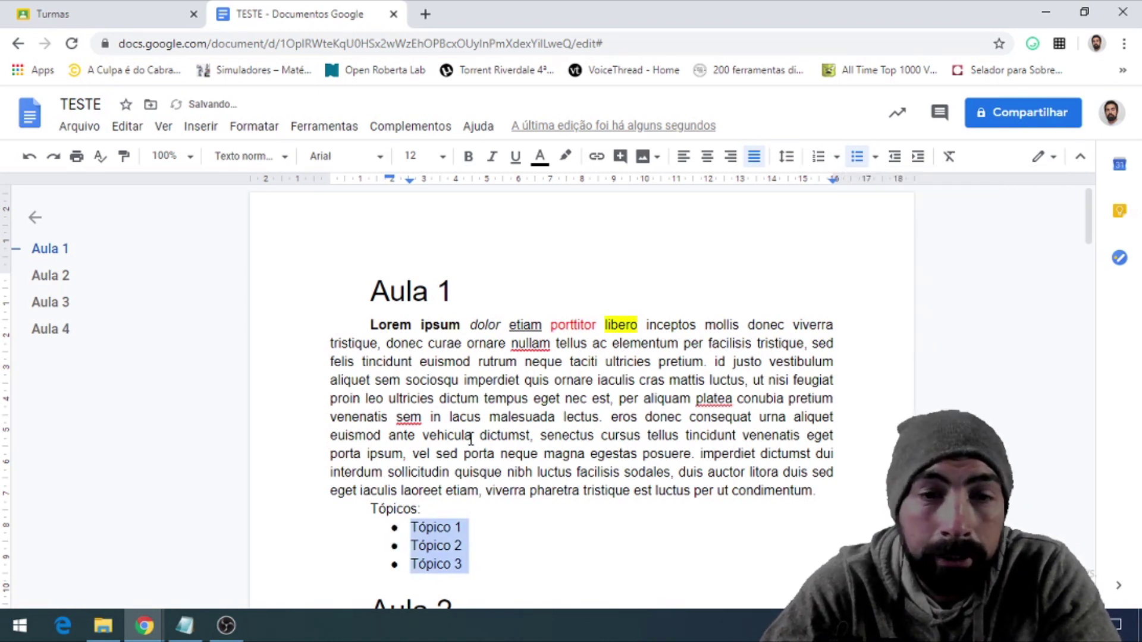
- Indent "Tópico 2" as a sub-item and add an indented sub-item "Tópico 1" below "Tópico 3"
left_click(412, 545)
key("Tab")
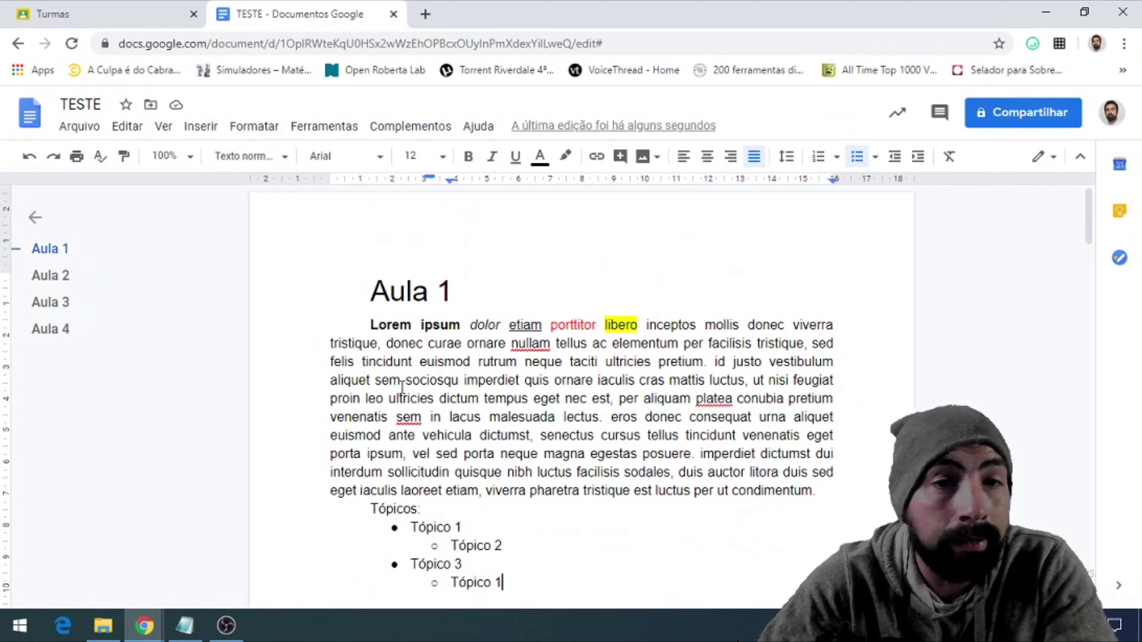
scroll(402, 405, "down", 2)
scroll(404, 422, "down", 5)
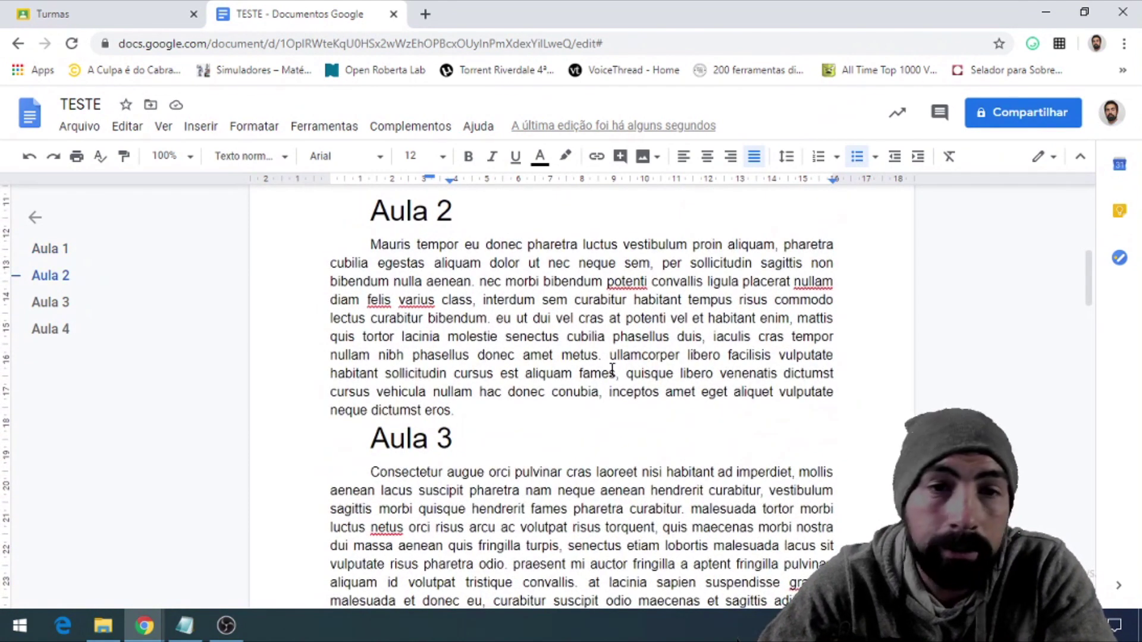
scroll(519, 444, "up", 4)
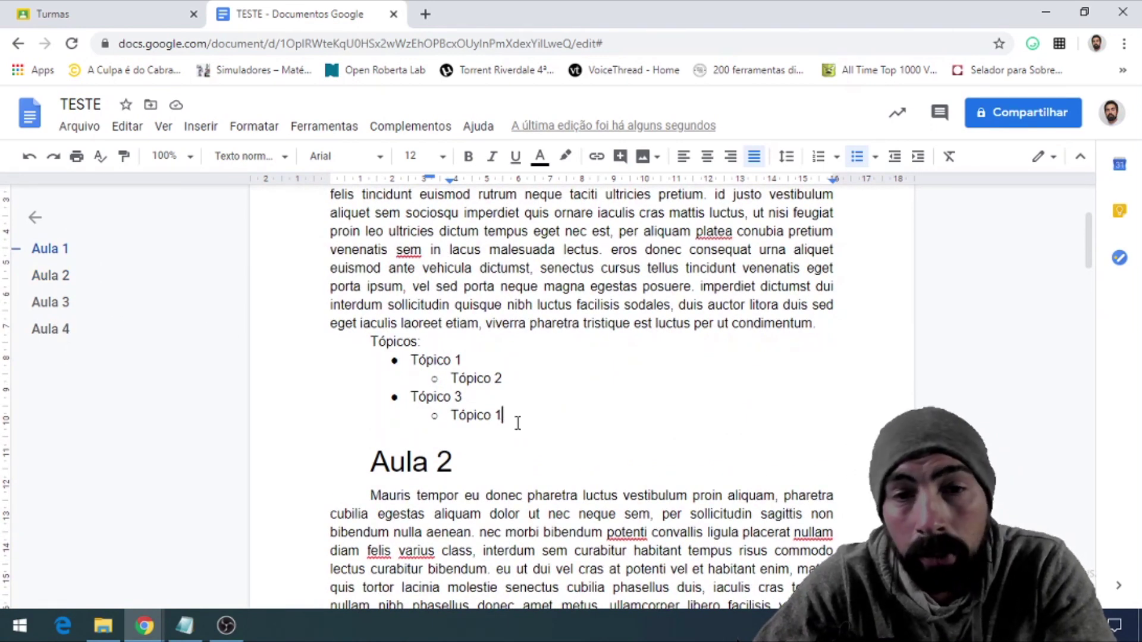
- Extend the first two titles to "Aula 1: ATIVIDADE DA PRIMEIRA SEMANA DA QUARENTENA" and "Aula 2: ATIVIDADE DA SEGUNDA SEMANA DA QUARENTENA"
left_click_drag(509, 415, 377, 346)
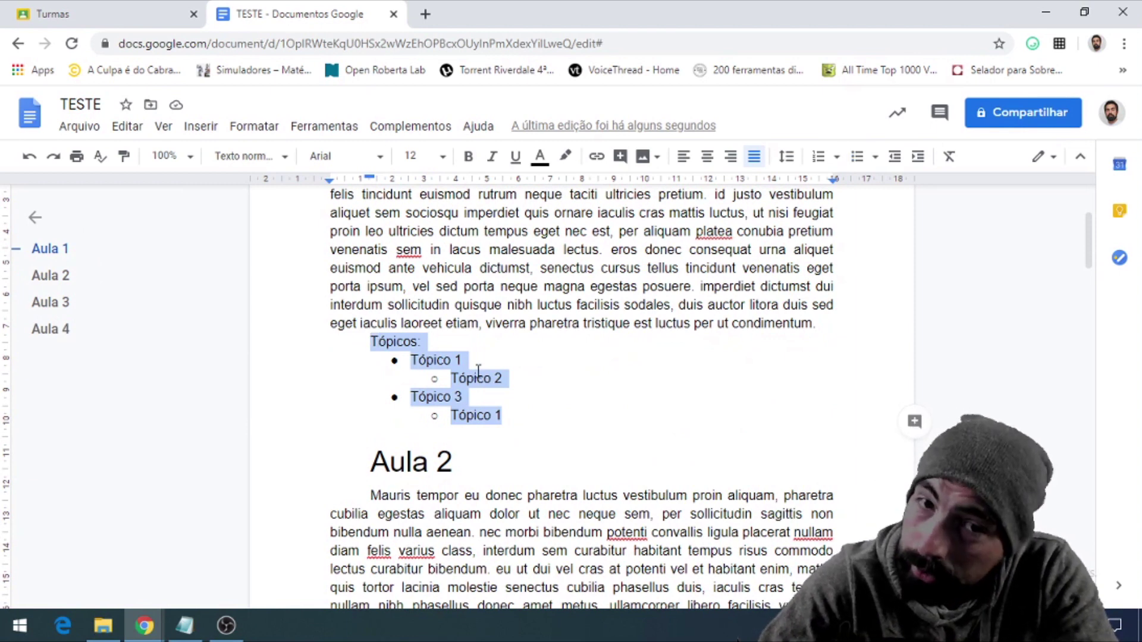
scroll(368, 404, "up", 3)
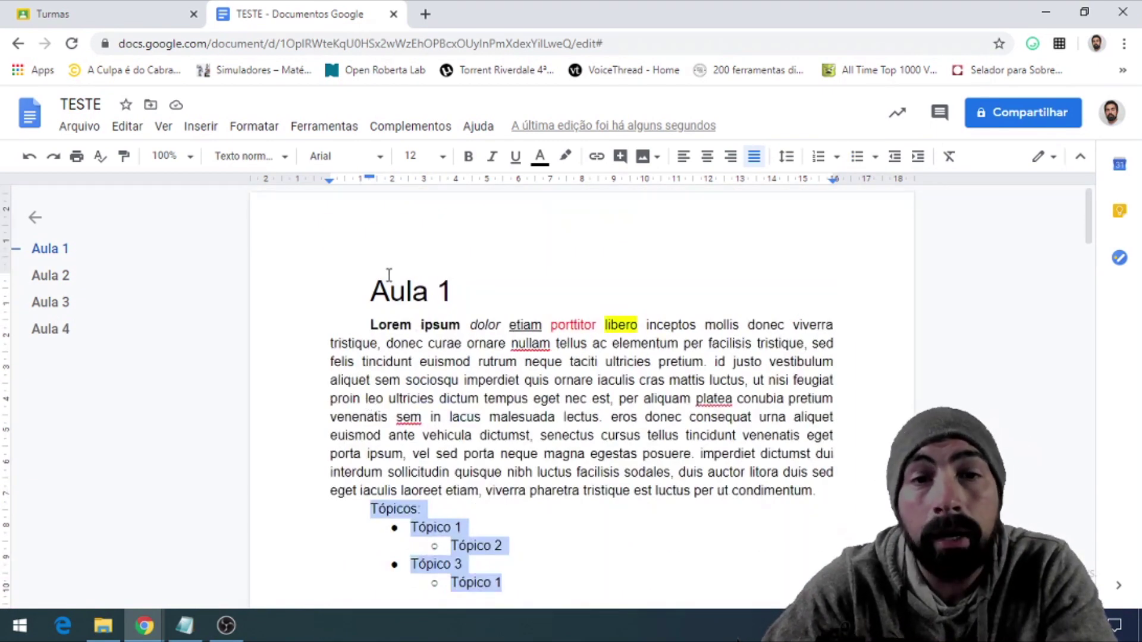
left_click_drag(369, 294, 482, 298)
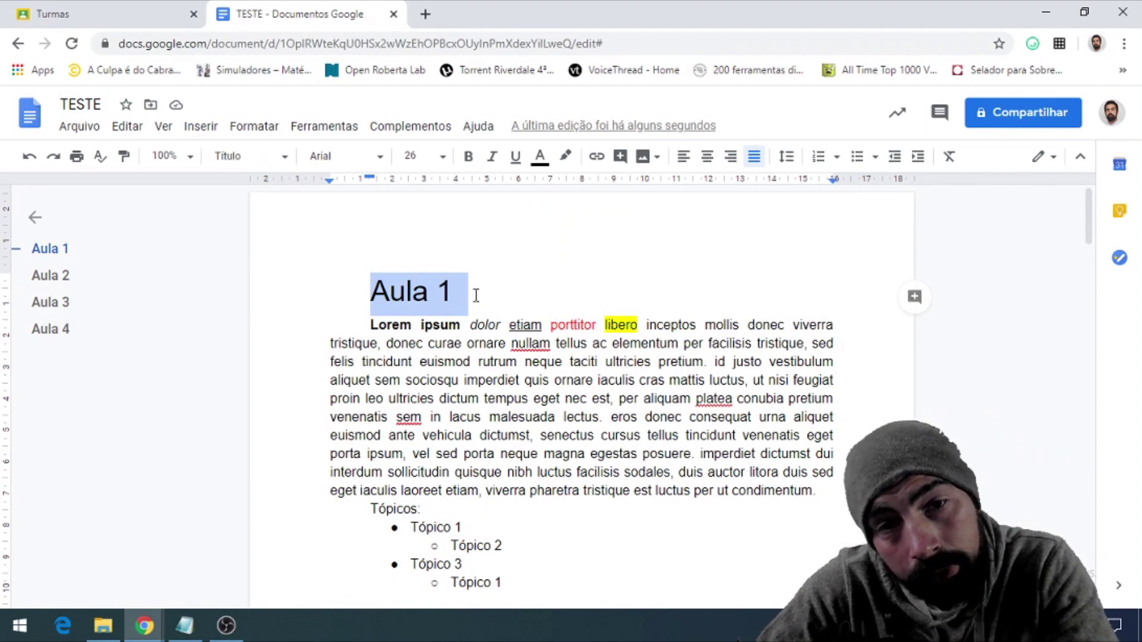
left_click(475, 296)
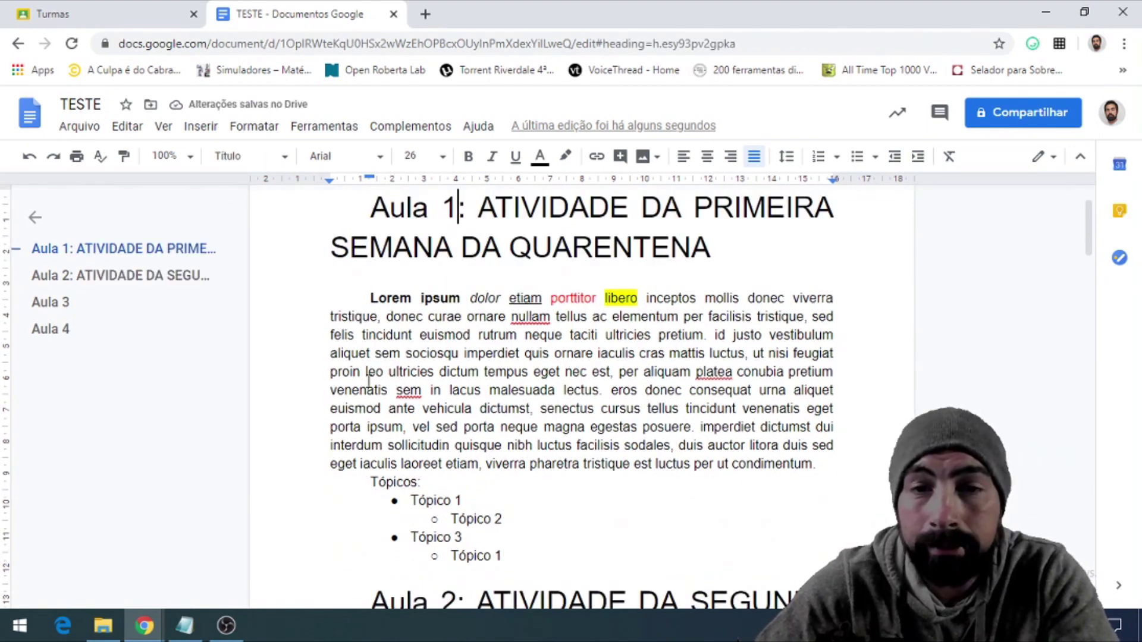
- Look over the rest of the document from the edited titles to the "Aula 5" section
scroll(565, 431, "down", 1)
scroll(565, 431, "down", 7)
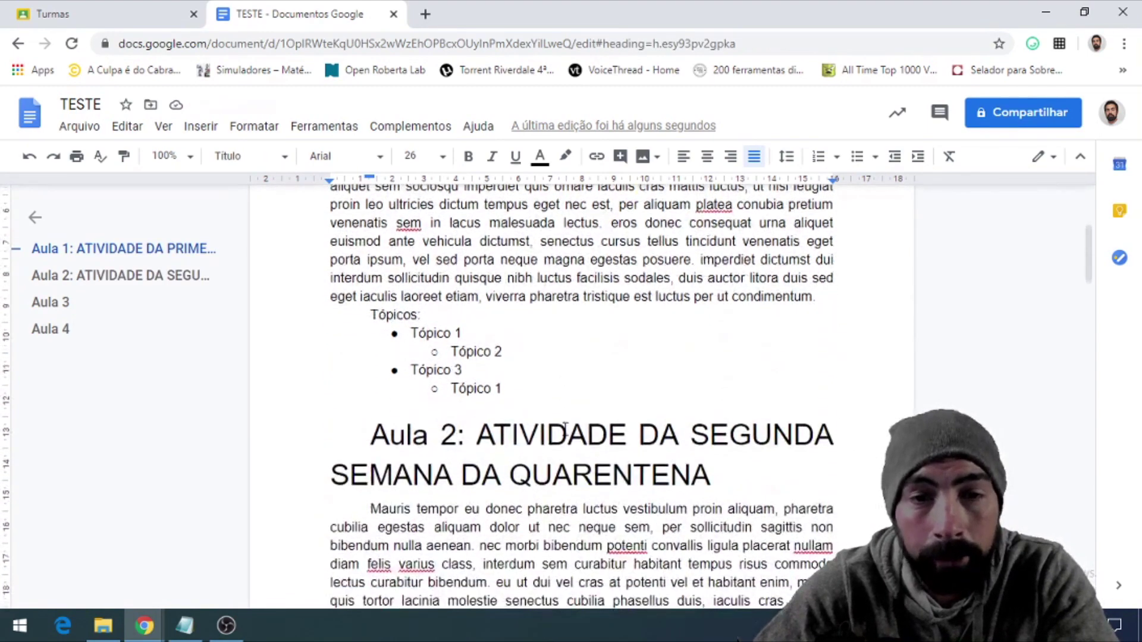
scroll(497, 343, "down", 6)
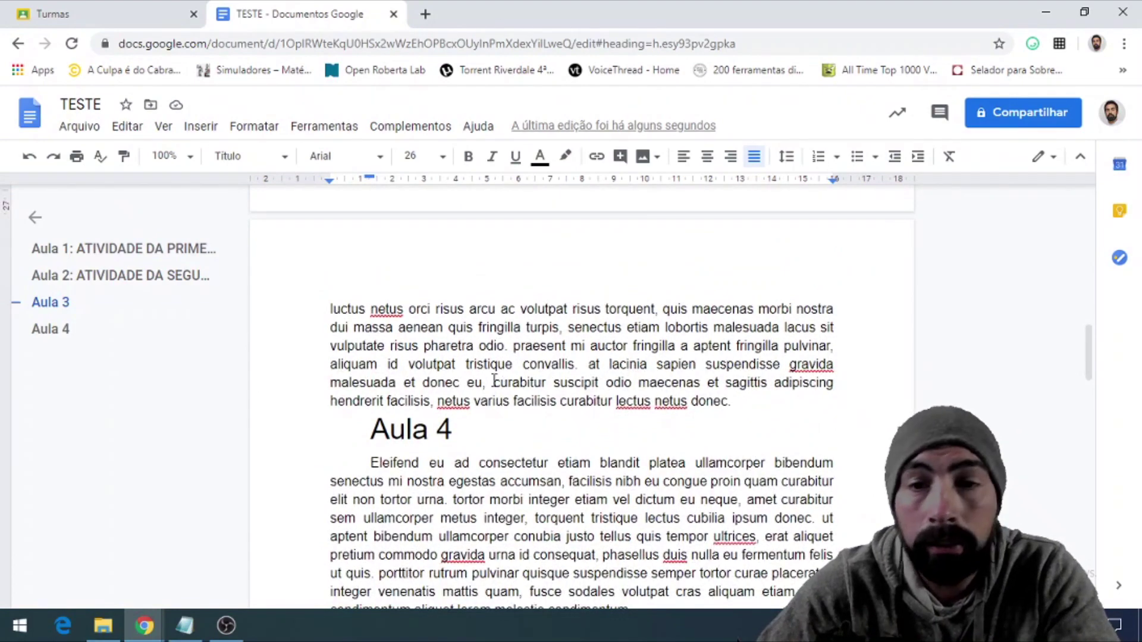
scroll(494, 378, "down", 3)
scroll(522, 388, "down", 4)
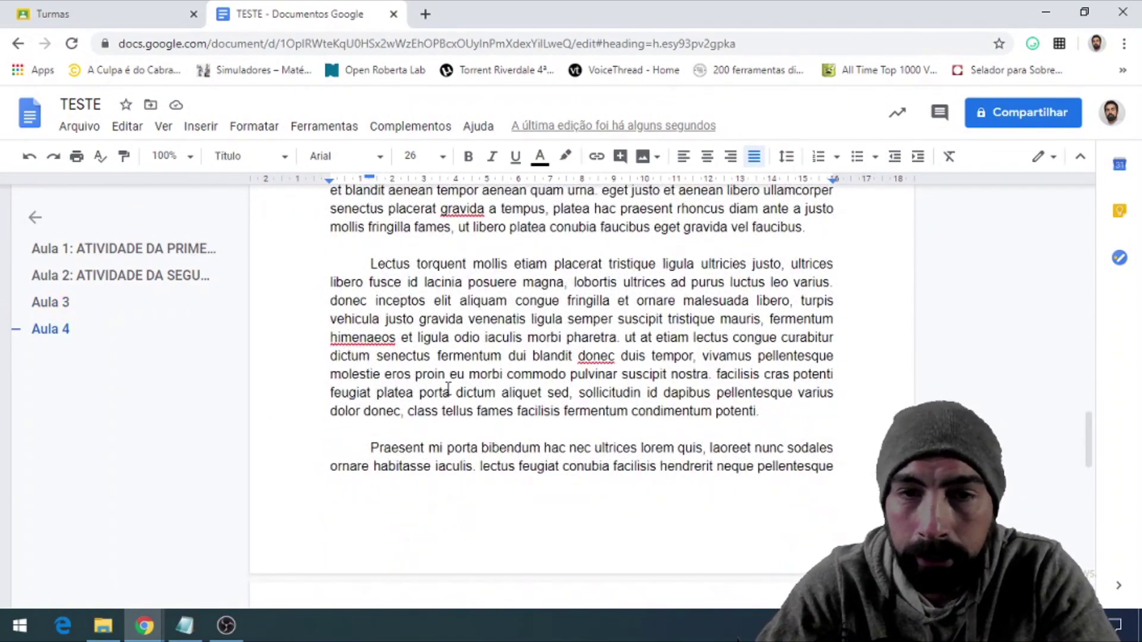
scroll(448, 388, "up", 4)
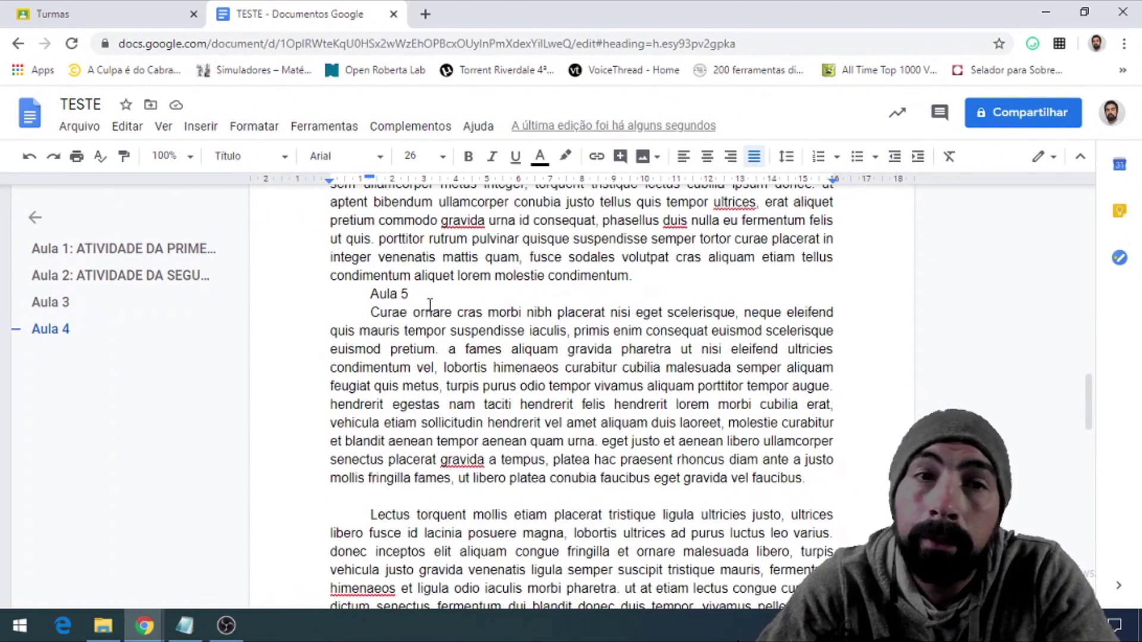
- Switch to Google Classroom and show the activities of the class "Cult. Inov. TF6A"
left_click(65, 14)
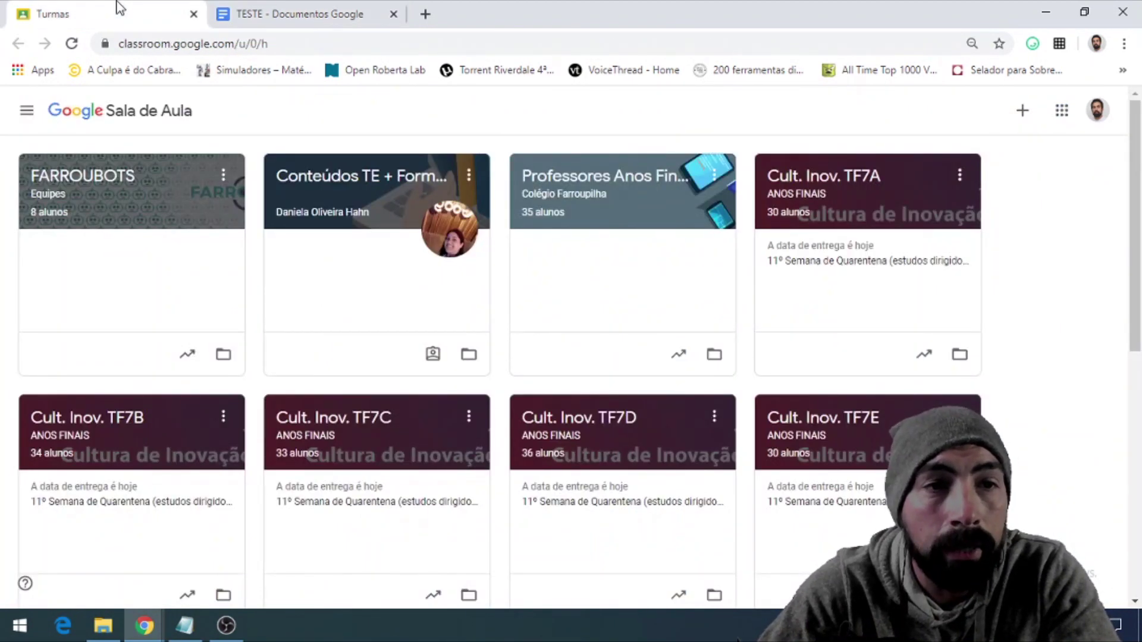
left_click(364, 334)
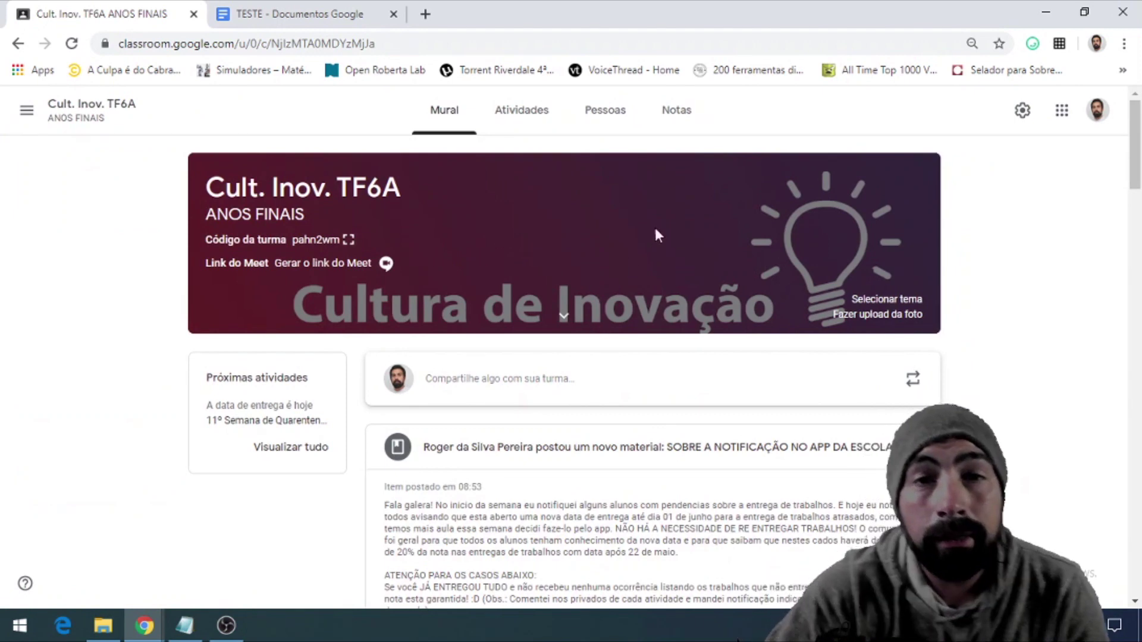
left_click(516, 119)
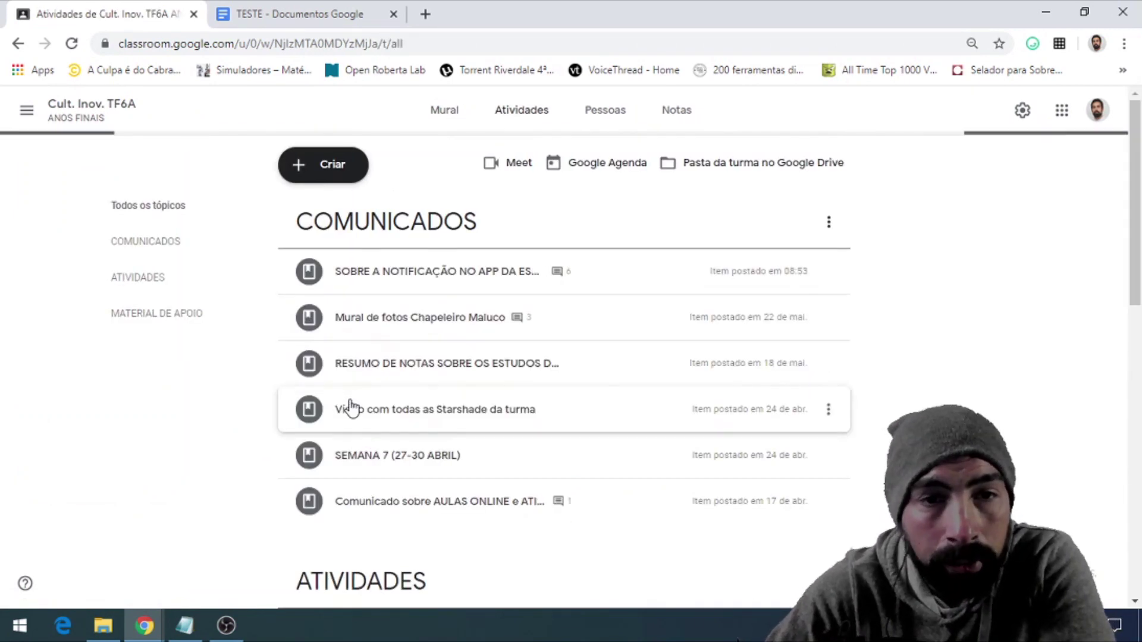
- Show more items under ATIVIDADES and open the CADERNO CAMPO document attached to "CADERNO DE CAMPO ONLINE"
scroll(349, 408, "down", 3)
scroll(238, 405, "down", 2)
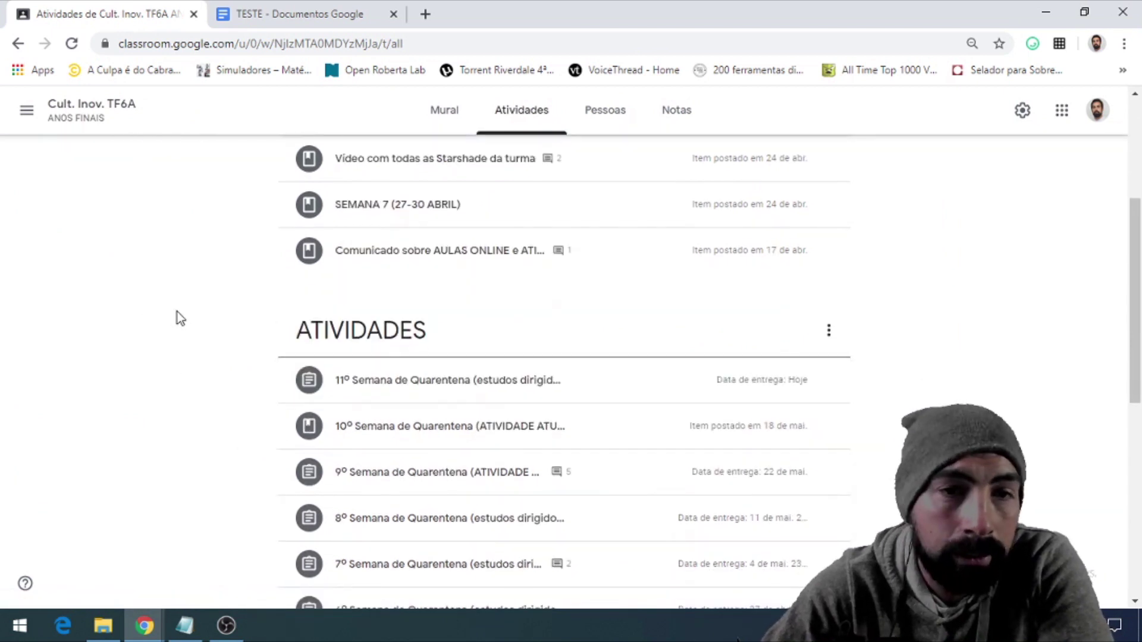
scroll(216, 344, "down", 5)
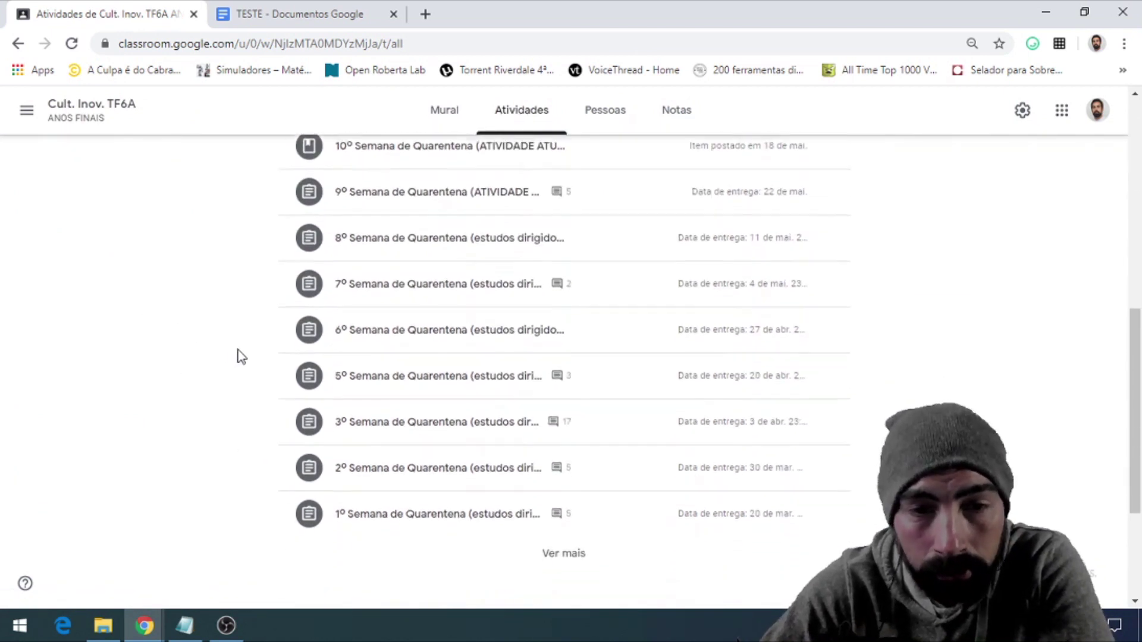
scroll(455, 333, "up", 3)
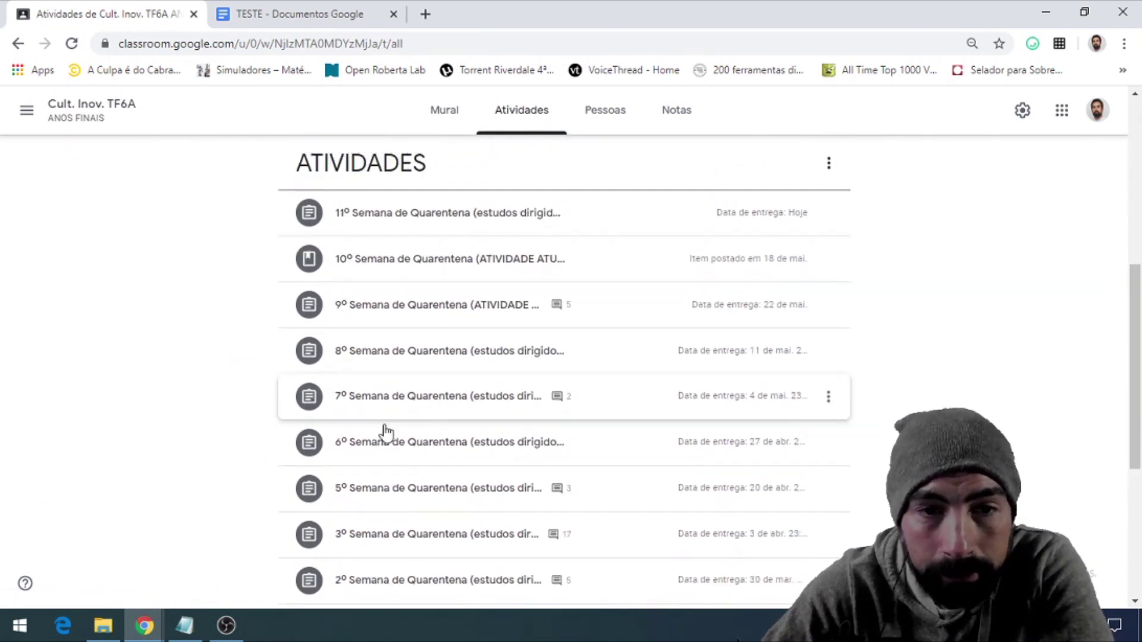
scroll(404, 475, "down", 2)
scroll(431, 538, "down", 1)
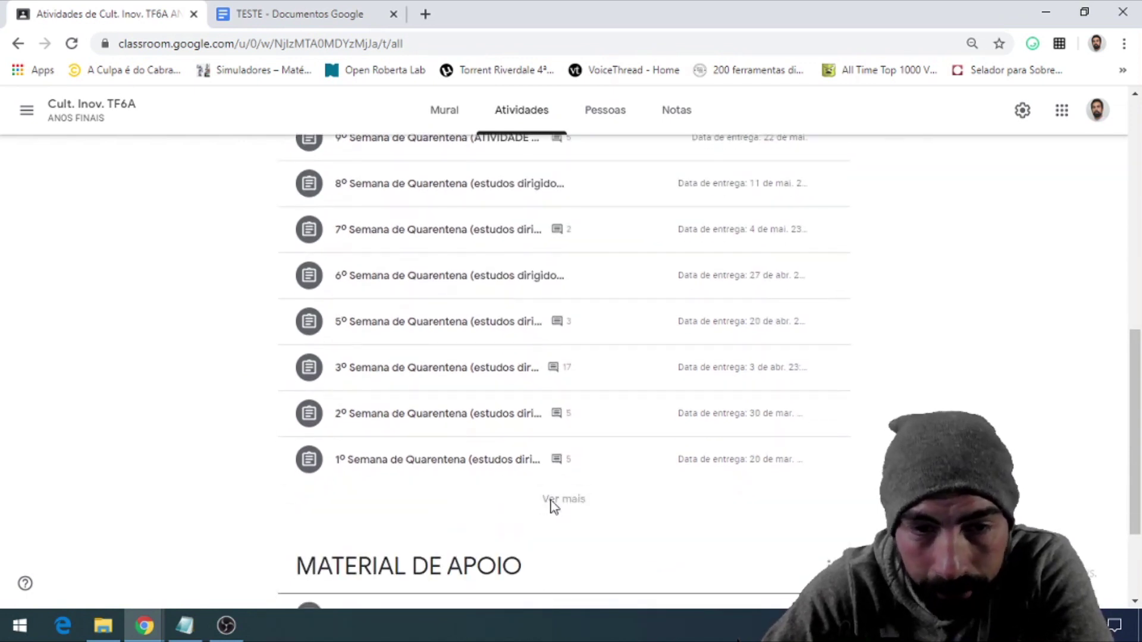
scroll(535, 502, "up", 5)
scroll(507, 496, "down", 6)
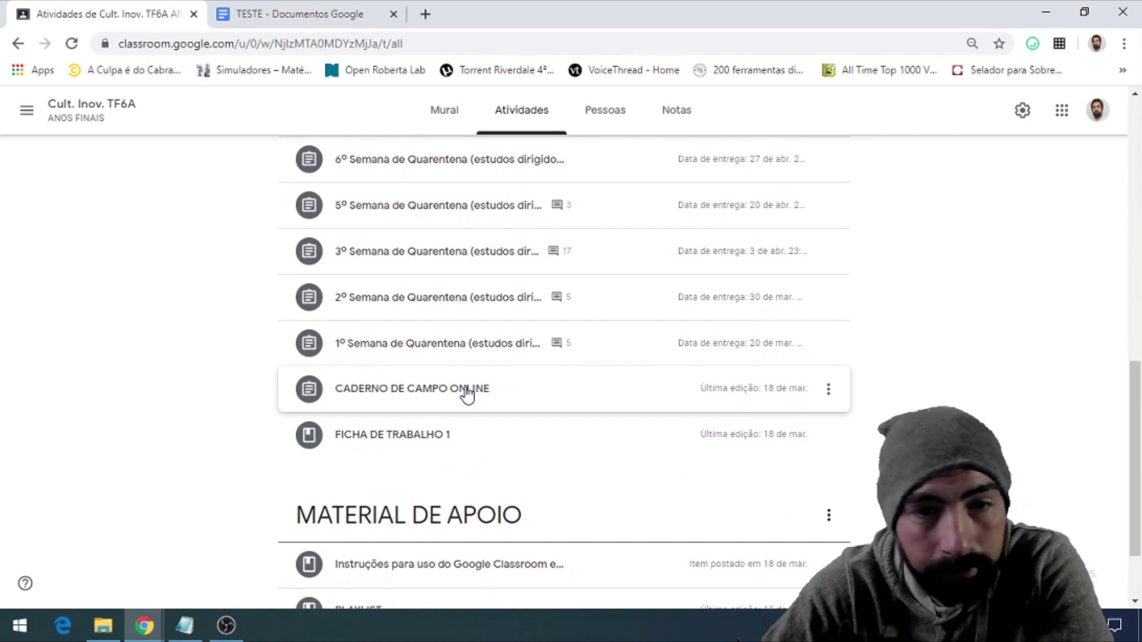
left_click(467, 391)
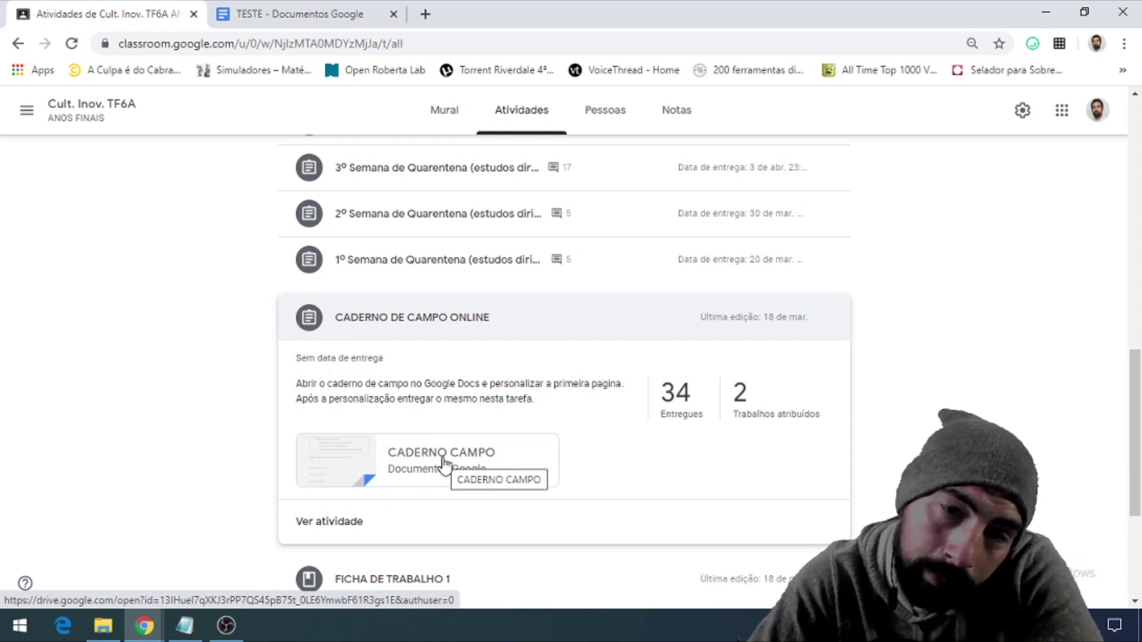
left_click(404, 465)
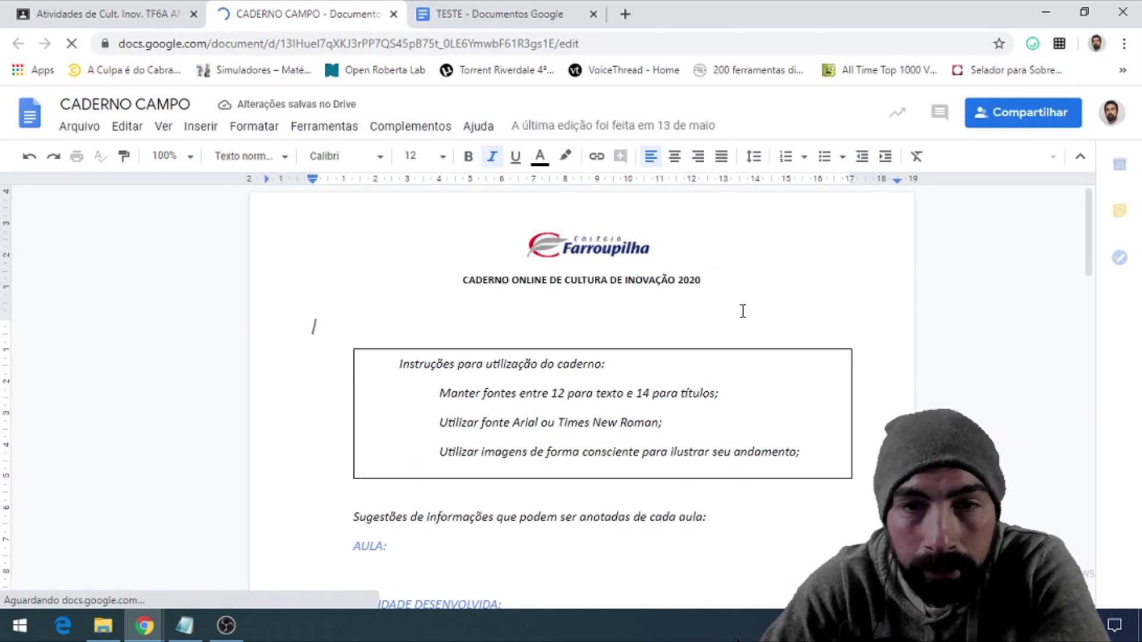
- Review the notebook's boxed instructions on font sizes, allowed fonts and the use of images
scroll(491, 369, "down", 1)
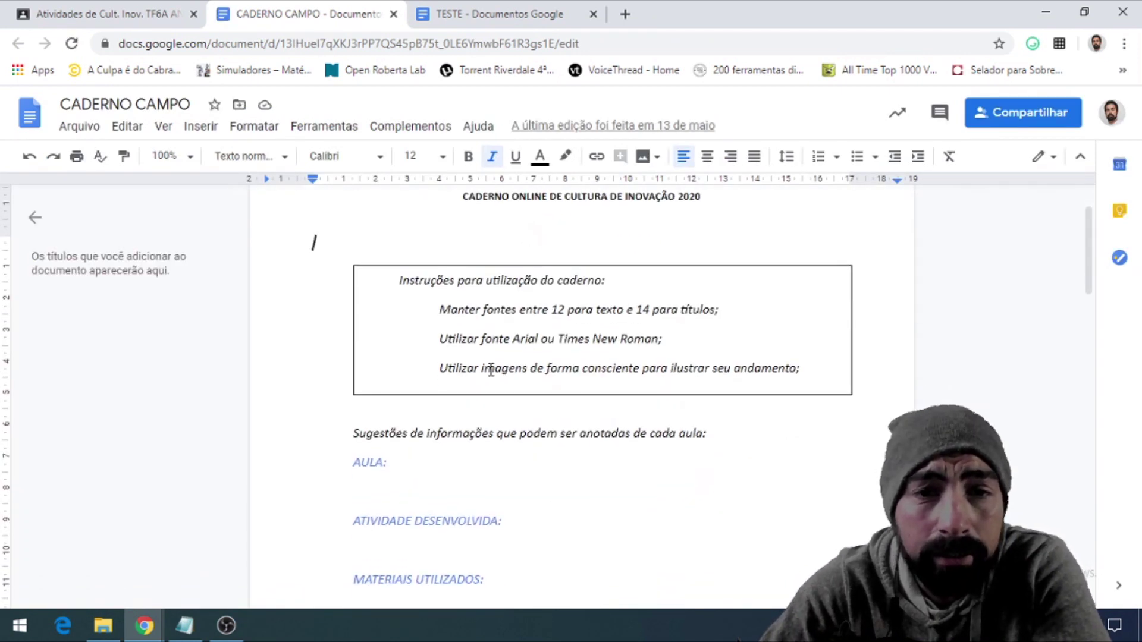
left_click_drag(464, 279, 578, 280)
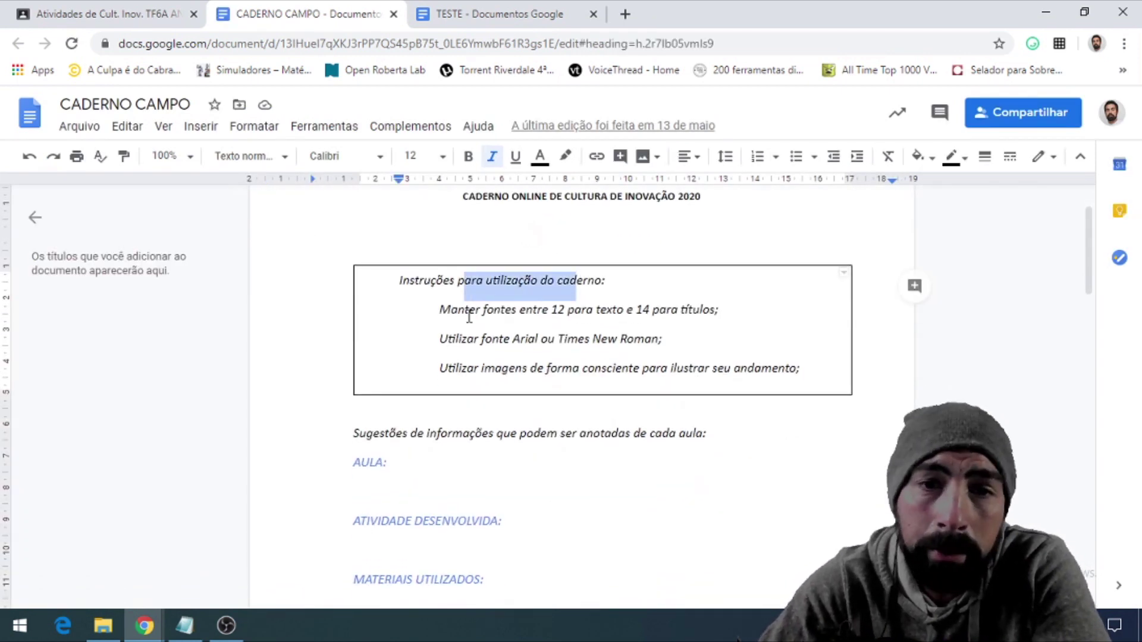
left_click_drag(470, 317, 557, 317)
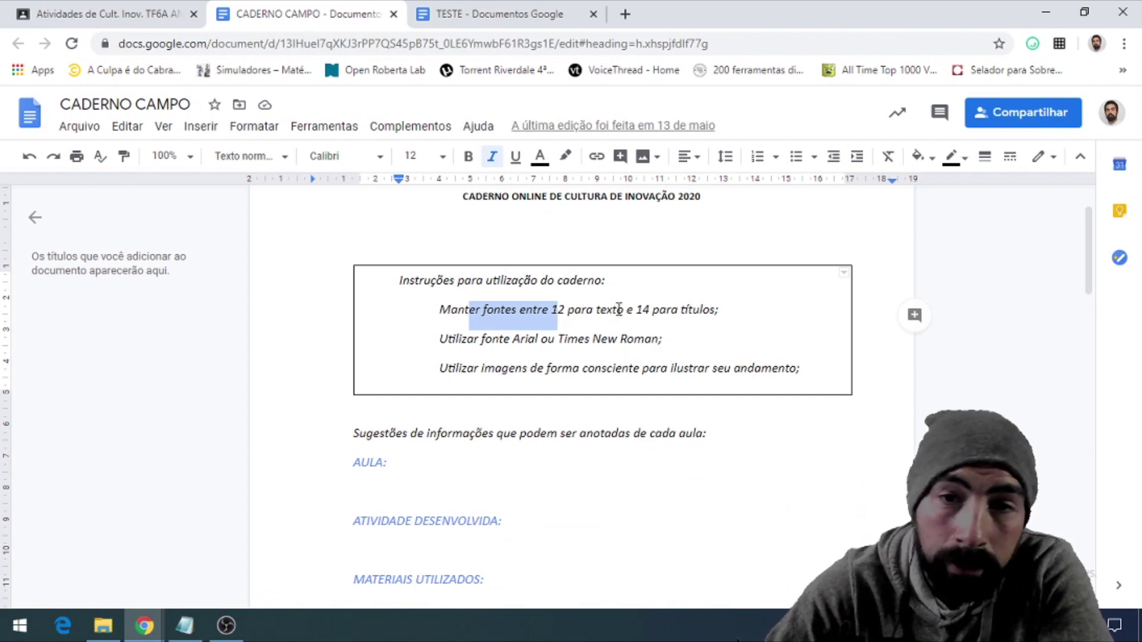
left_click(701, 309)
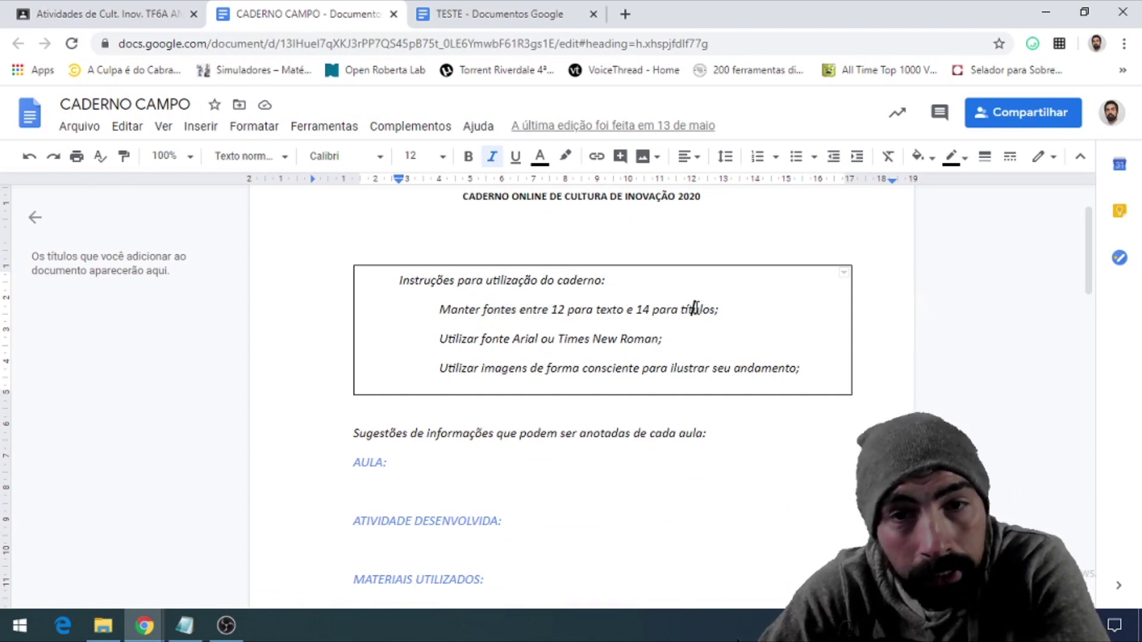
double_click(695, 309)
left_click_drag(441, 338, 676, 354)
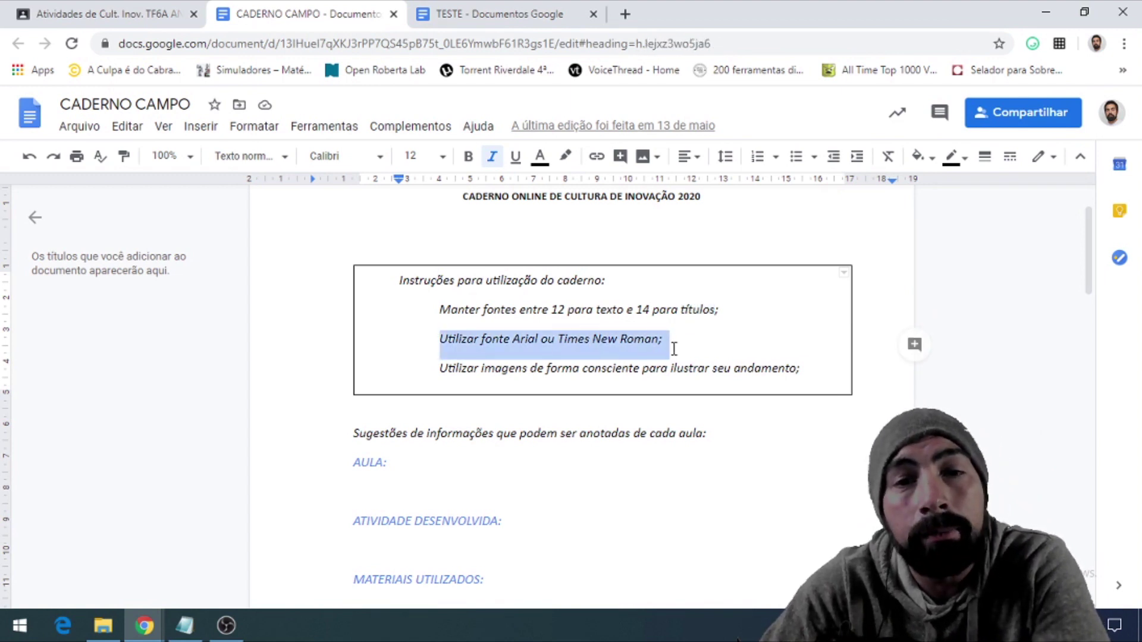
left_click_drag(448, 369, 715, 368)
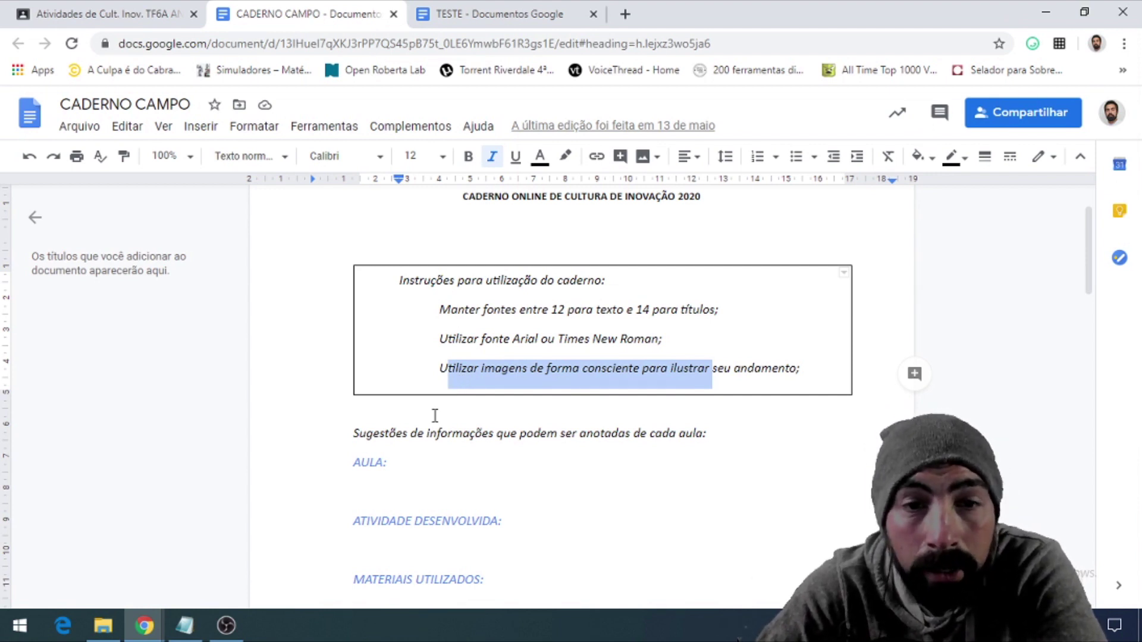
- Remove the blank page that follows the line "OBSERVAÇÕES IMPORTANTES SOBRE A AULA:"
key("ctrl+z")
key("ctrl+z")
key("ctrl+z")
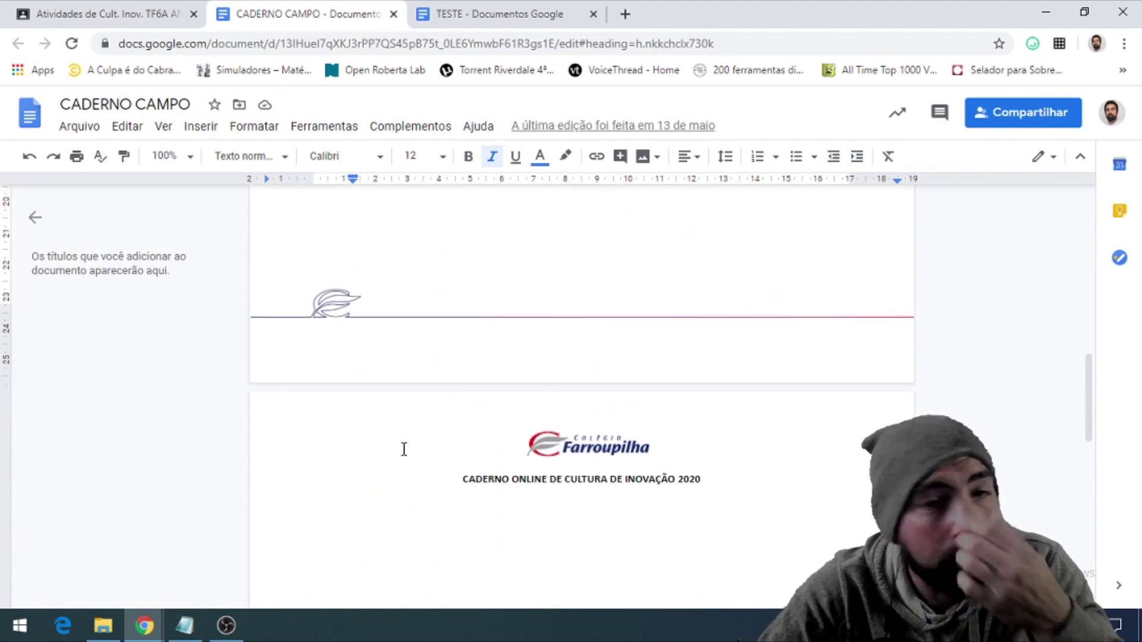
left_click(432, 489)
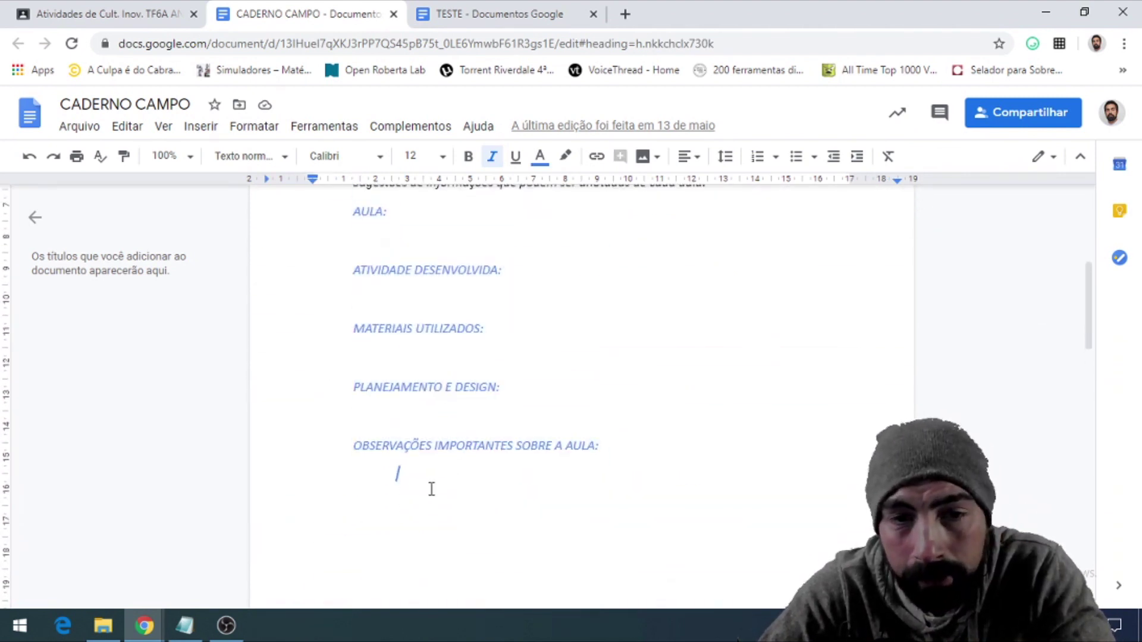
key("ctrl+z")
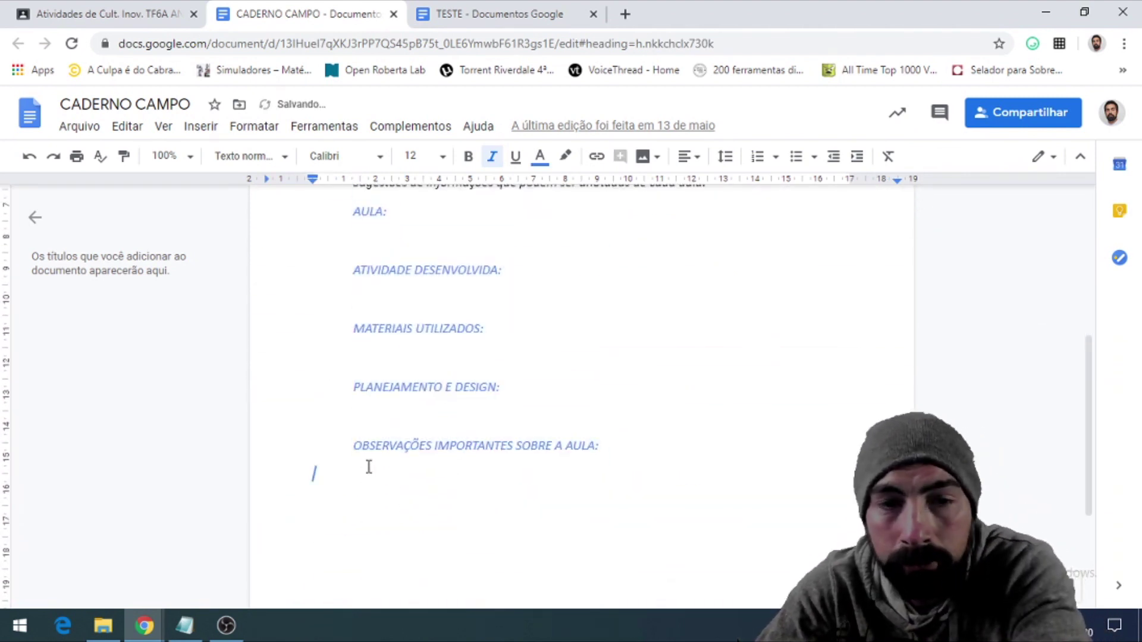
- Insert a page break below the line "OBSERVAÇÕES IMPORTANTES SOBRE A AULA:"
left_click(201, 127)
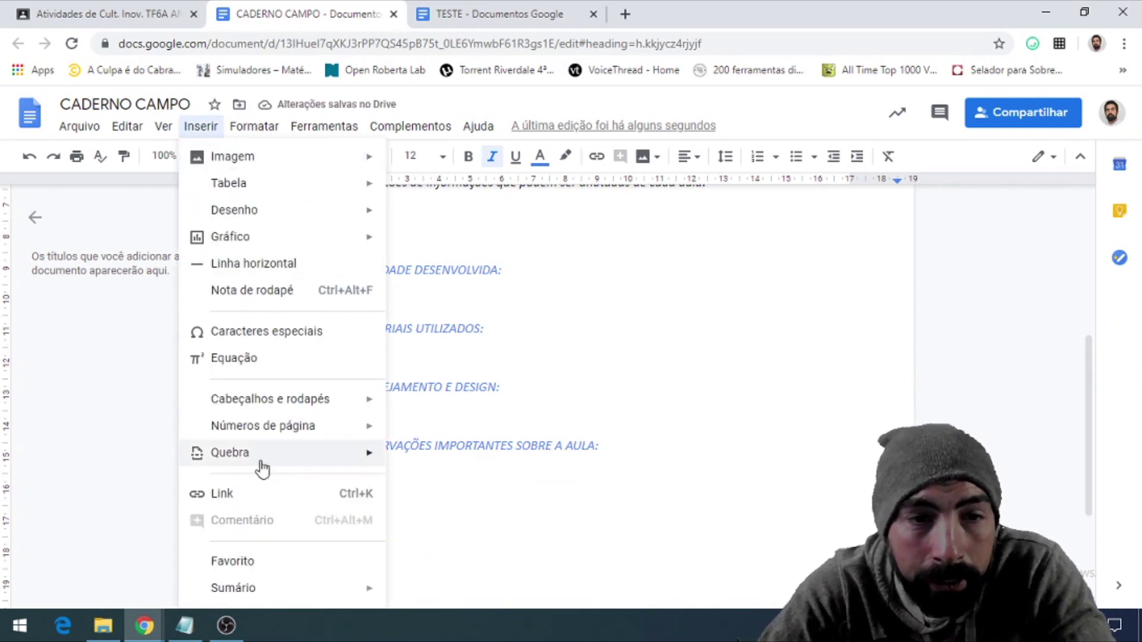
mouse_move(262, 464)
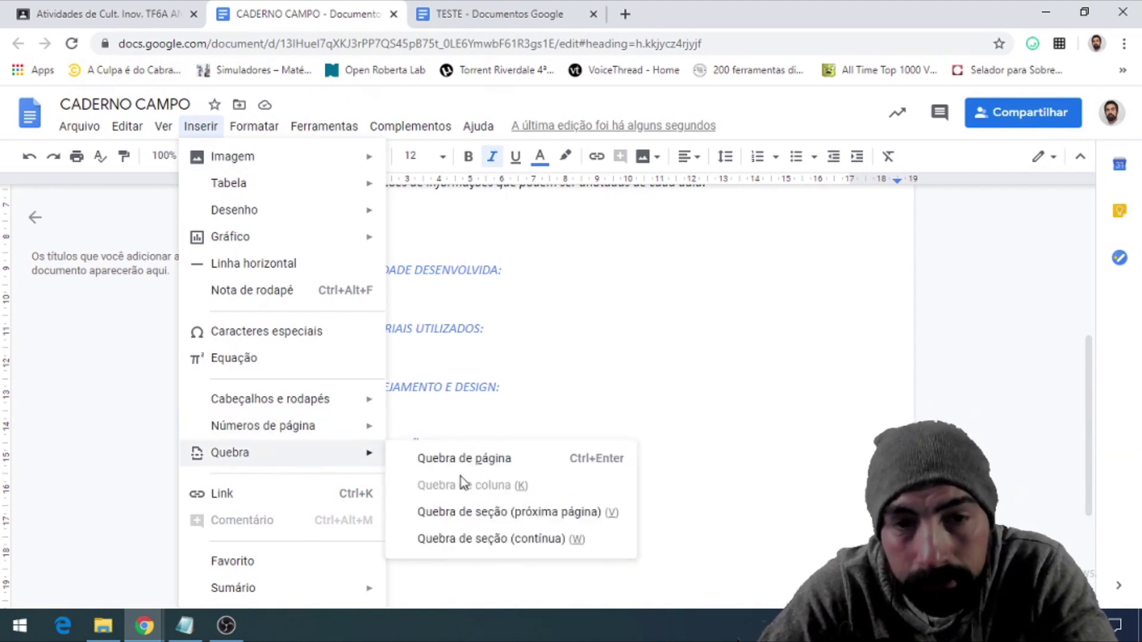
left_click(473, 466)
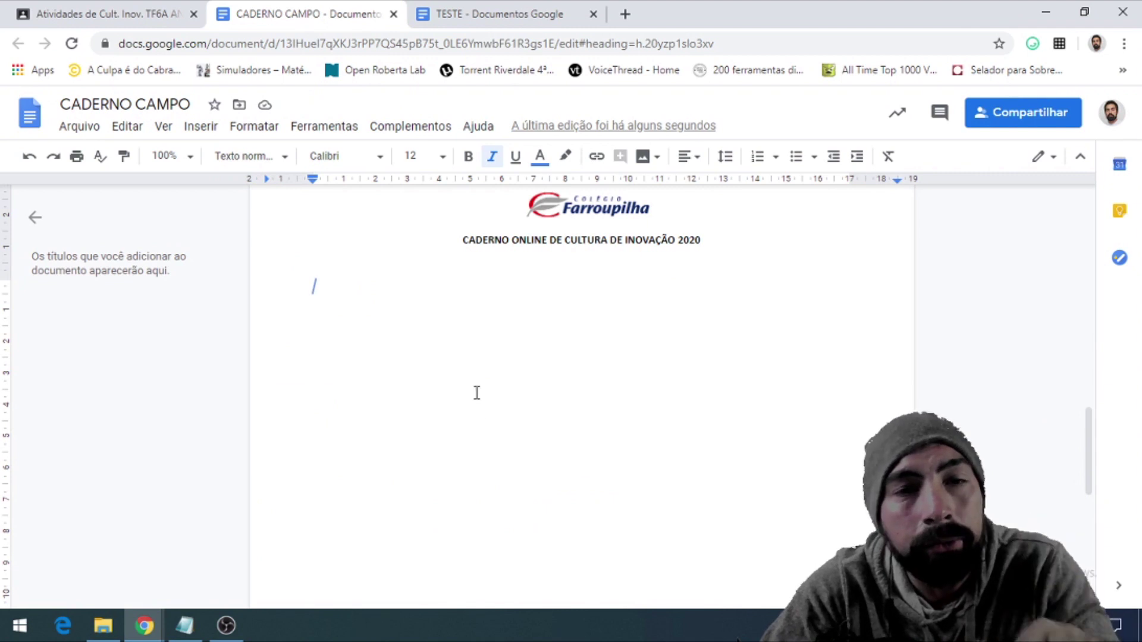
- Duplicate the lesson fields from "AULA:" through "OBSERVAÇÕES IMPORTANTES SOBRE A AULA:" onto the blank second page
scroll(455, 365, "up", 5)
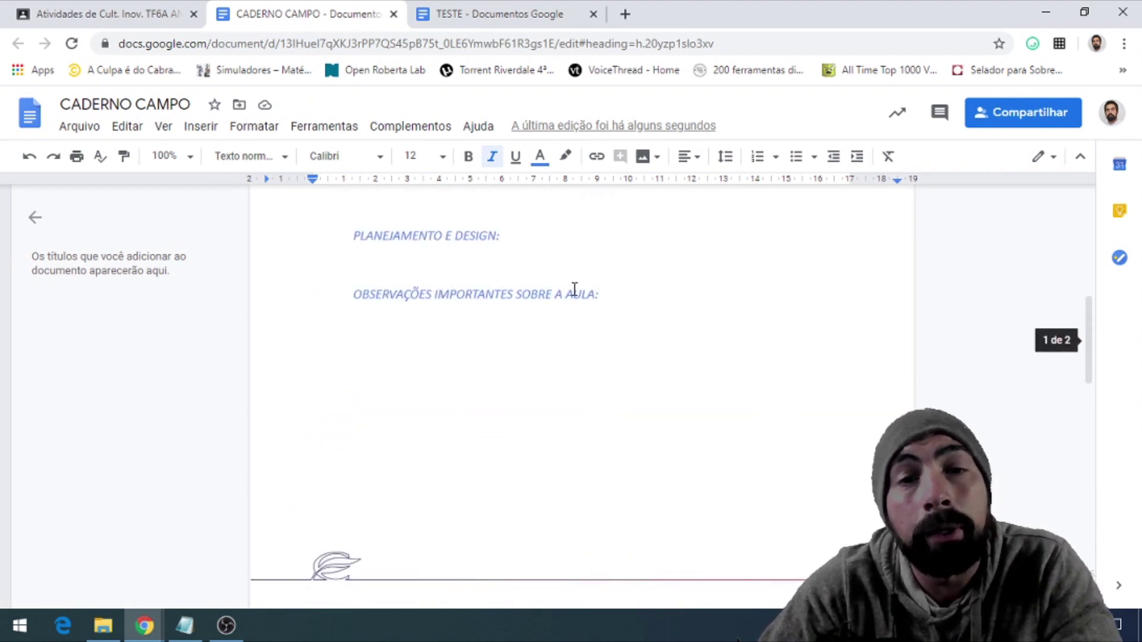
left_click_drag(596, 293, 355, 280)
key("ctrl+c")
scroll(358, 282, "down", 6)
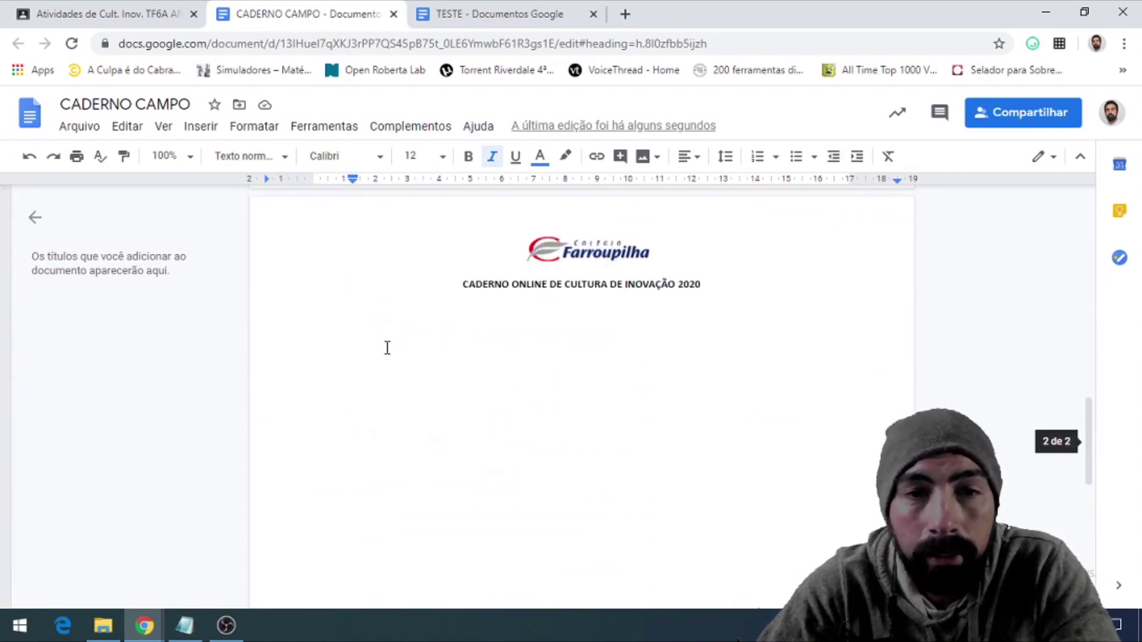
left_click(384, 343)
key("ctrl+v")
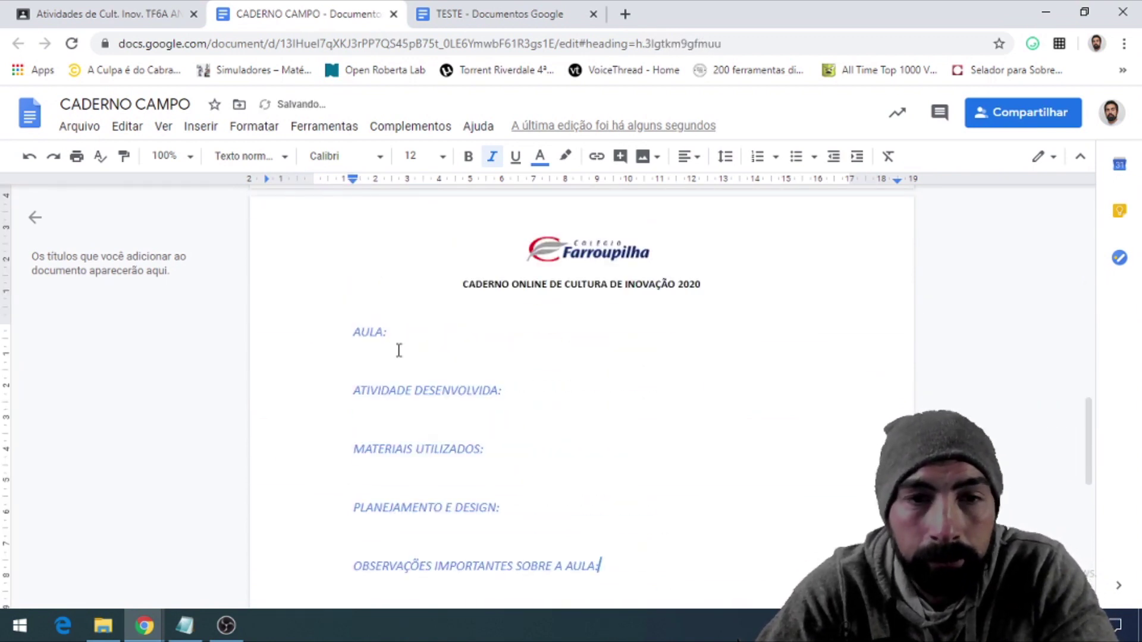
left_click(396, 344)
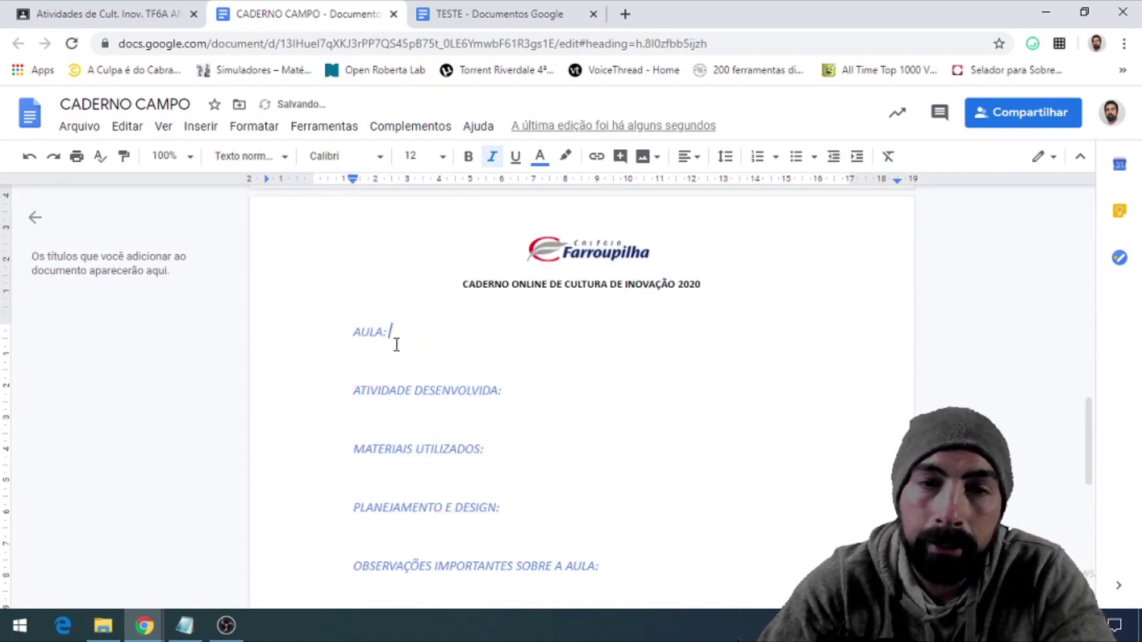
left_click_drag(357, 326, 587, 571)
left_click(370, 330)
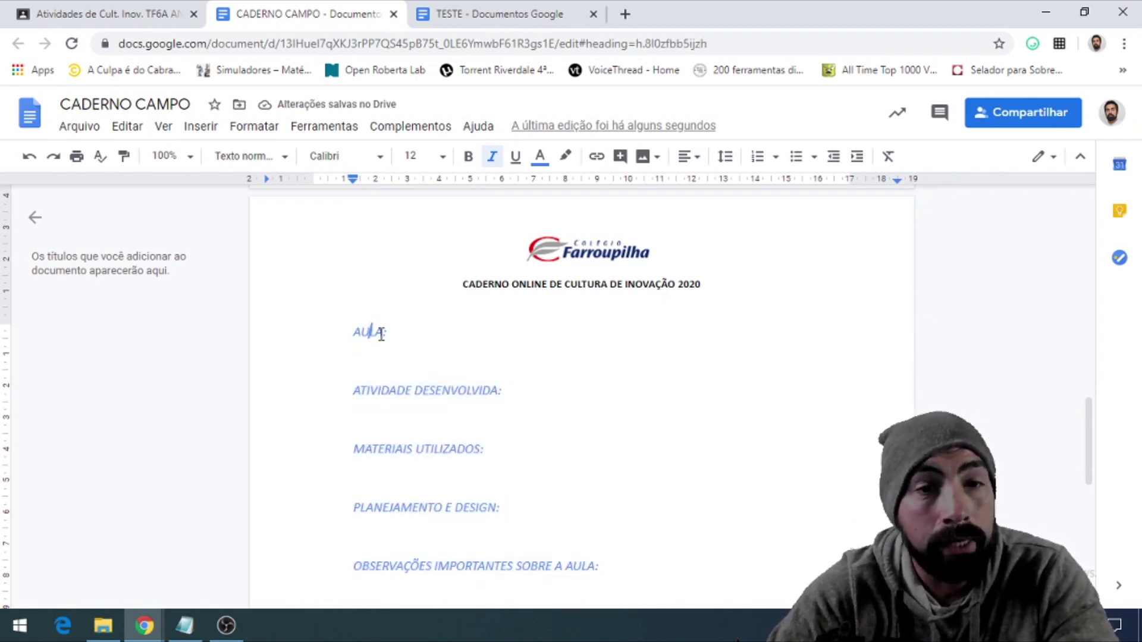
- Add the number 1 to the first page's "AULA:" line and apply the Título style to it
left_click_drag(393, 331, 355, 333)
scroll(357, 326, "down", 3)
scroll(358, 326, "up", 3)
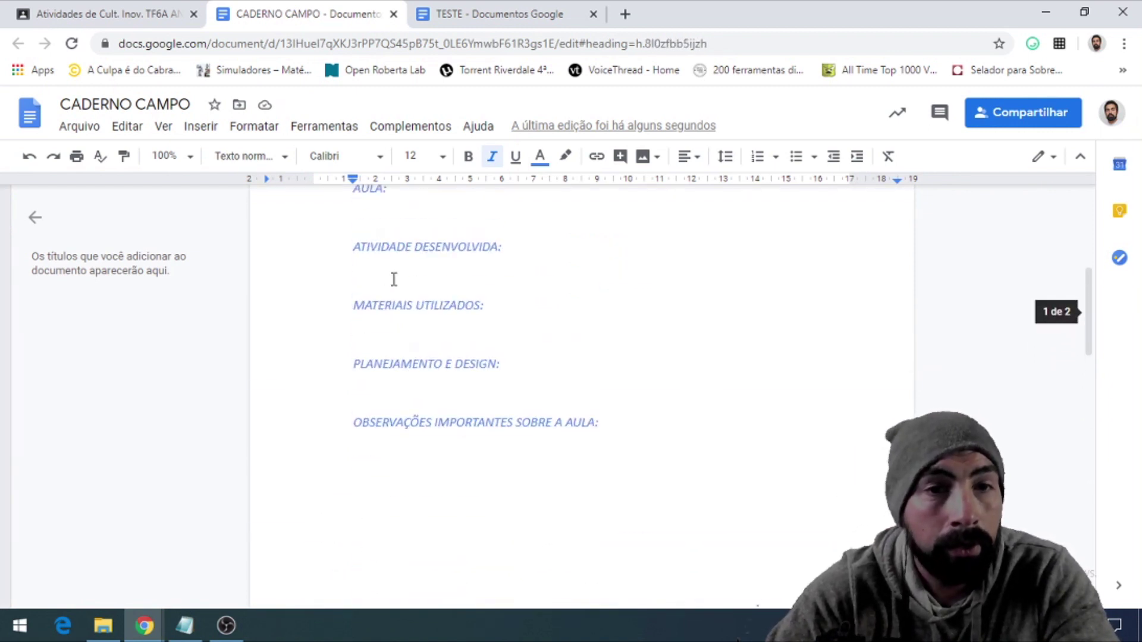
left_click(395, 273)
type("1")
left_click_drag(395, 277, 331, 273)
left_click(223, 157)
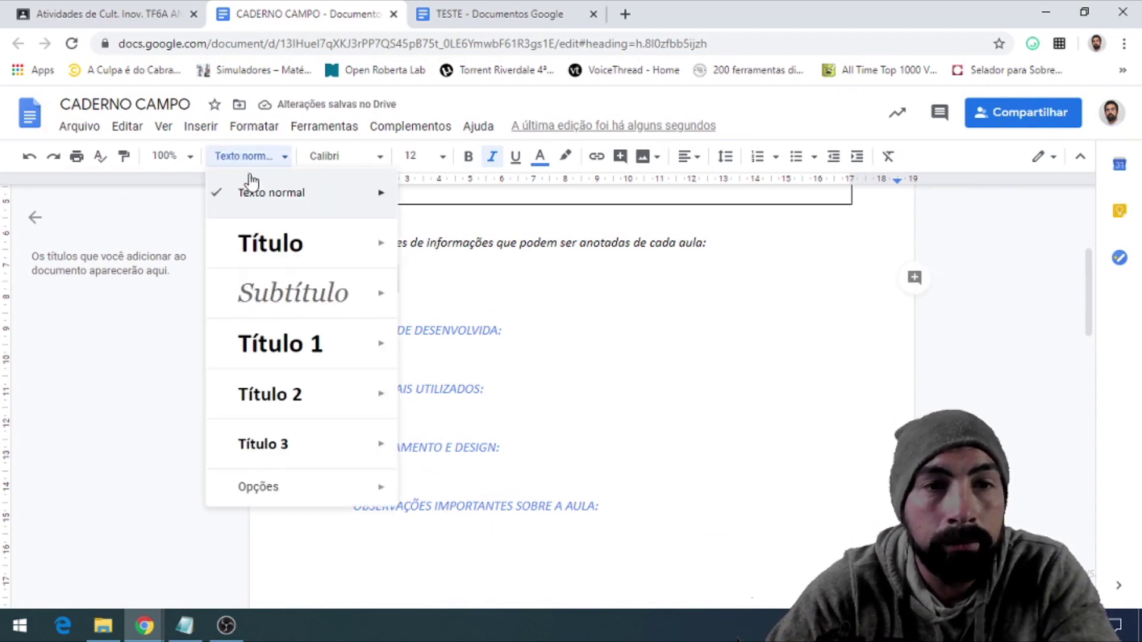
left_click(284, 246)
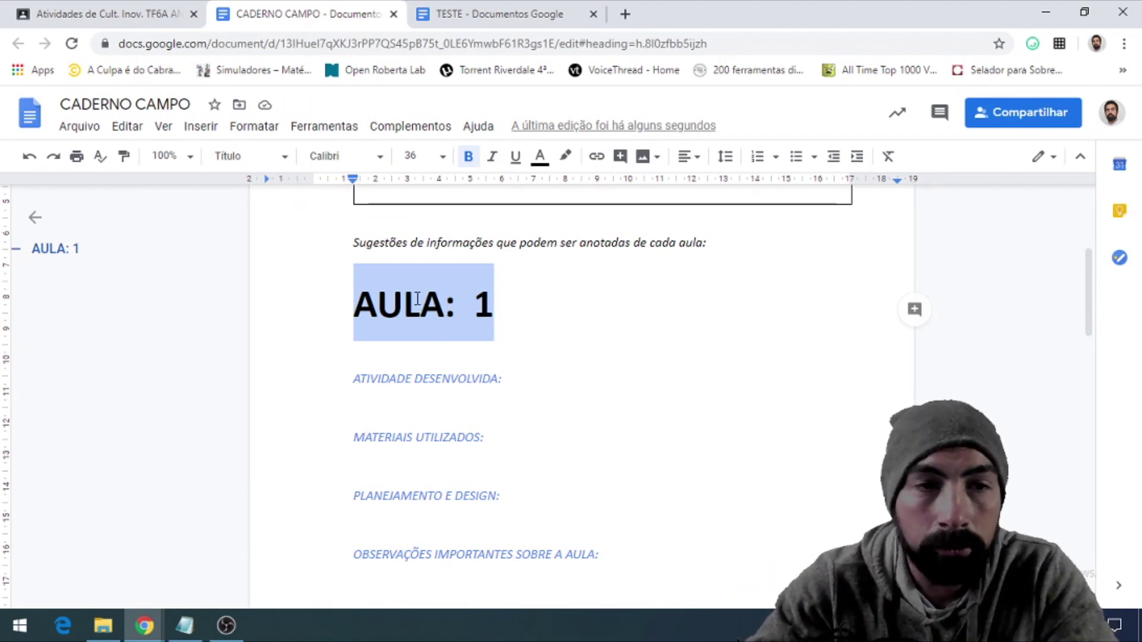
- Set the "AULA: 1" title to Arial at size 12
left_click(379, 157)
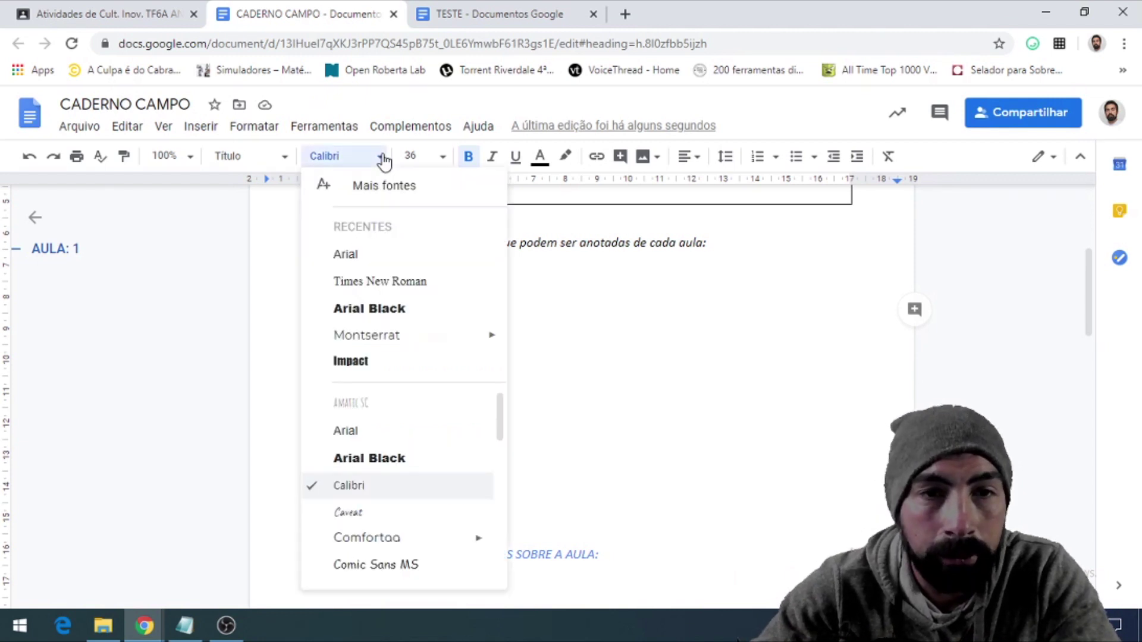
left_click(347, 266)
left_click(431, 155)
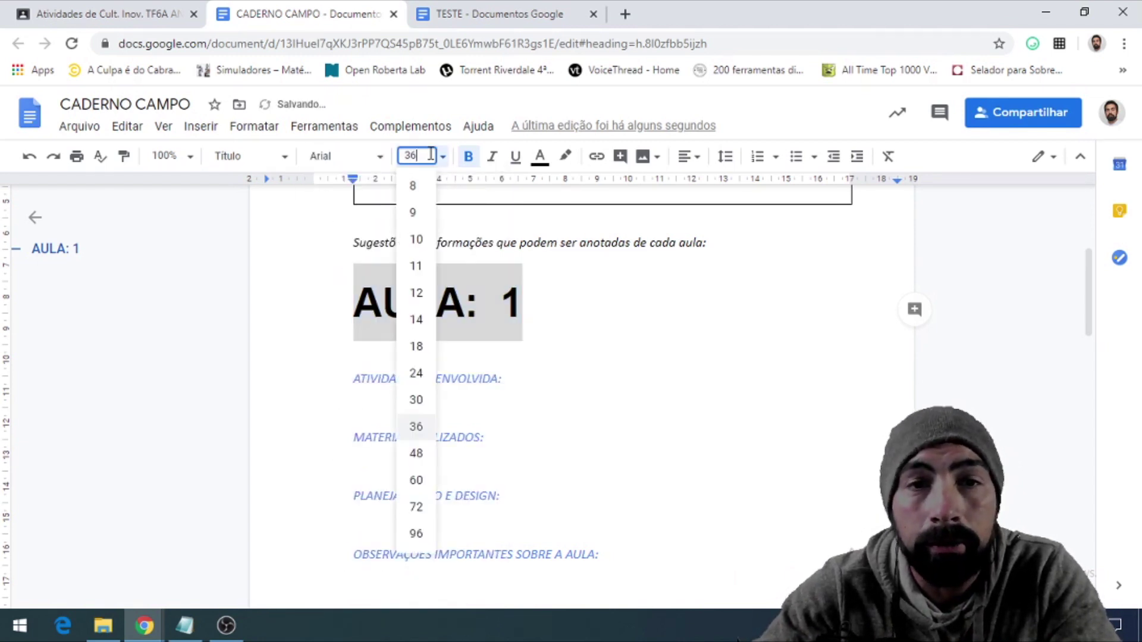
key("Return")
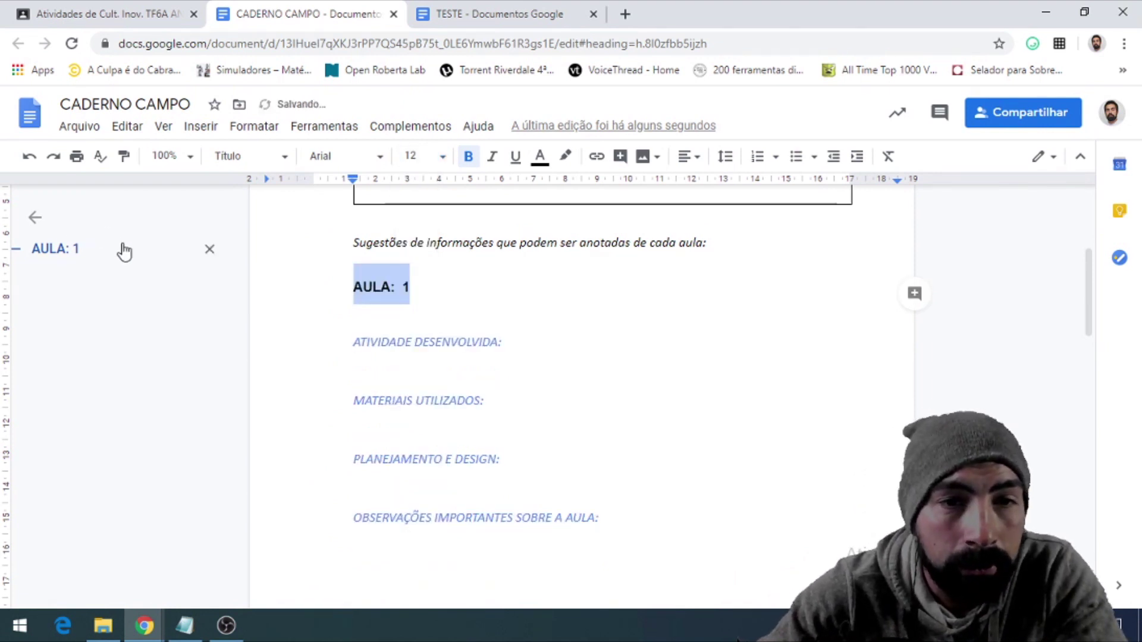
left_click(417, 288)
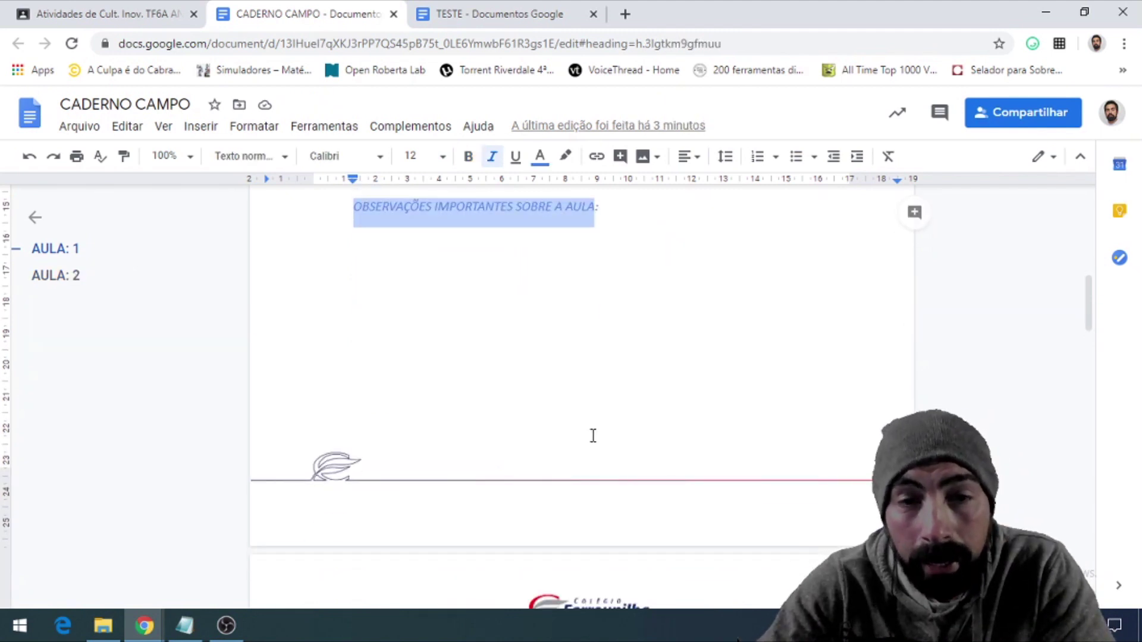
- Review the complete block of fields under "AULA: 1", from the title down to the observations line
scroll(592, 436, "up", 4)
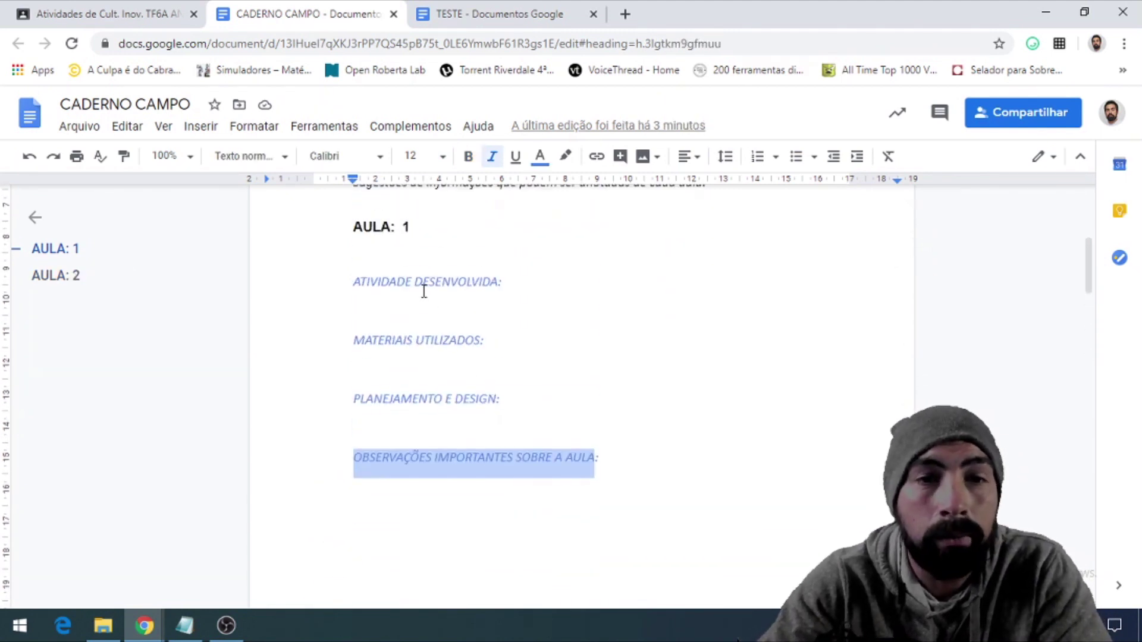
left_click_drag(364, 227, 615, 457)
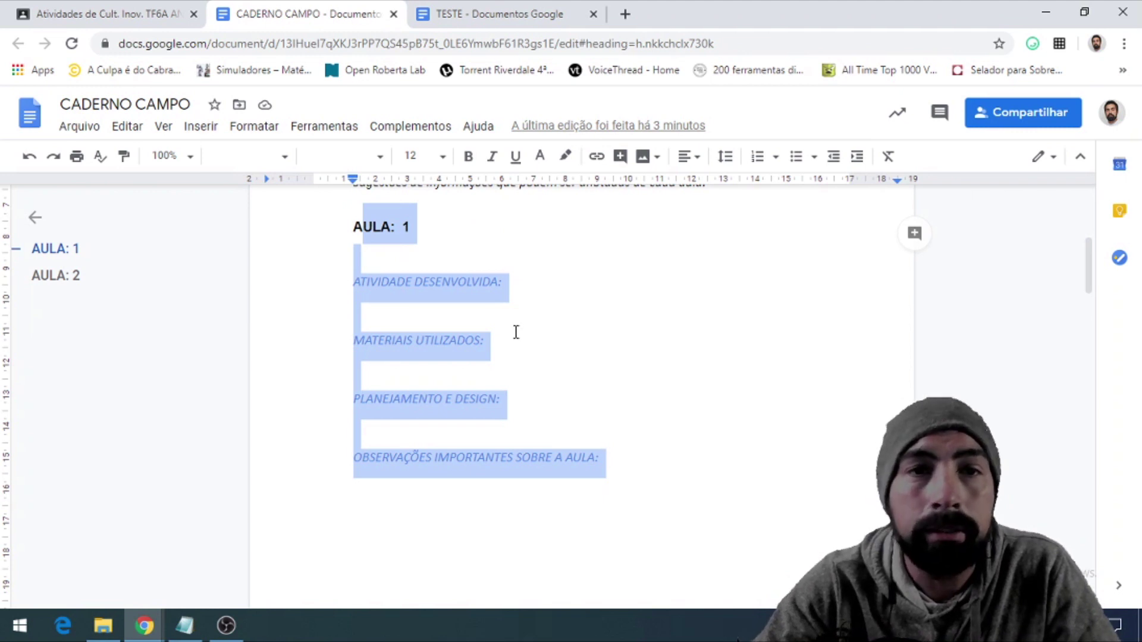
left_click(352, 367)
- Switch to the TESTE document and examine the sample paragraph under "Aula 5" and the sections above it
left_click(494, 14)
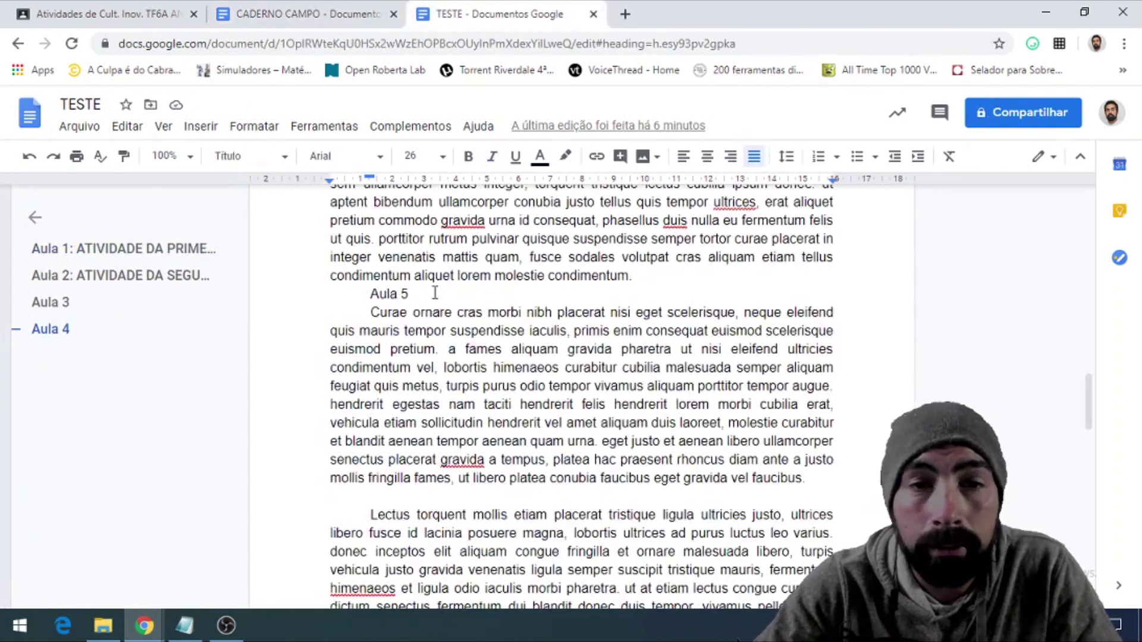
left_click_drag(368, 308, 822, 481)
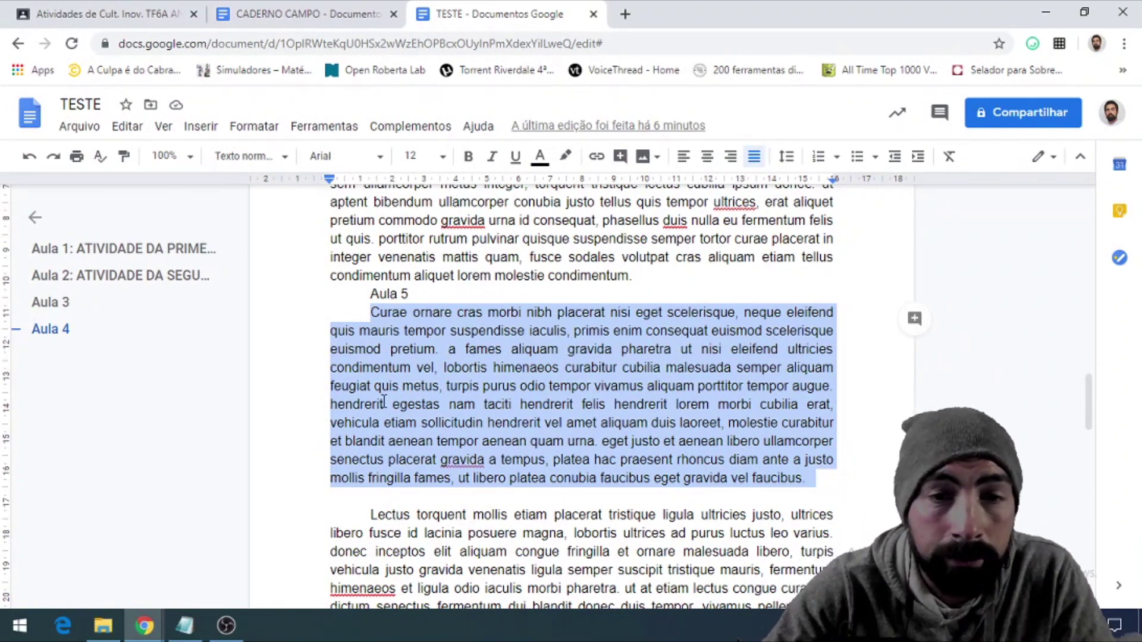
scroll(384, 402, "down", 2)
scroll(387, 404, "up", 10)
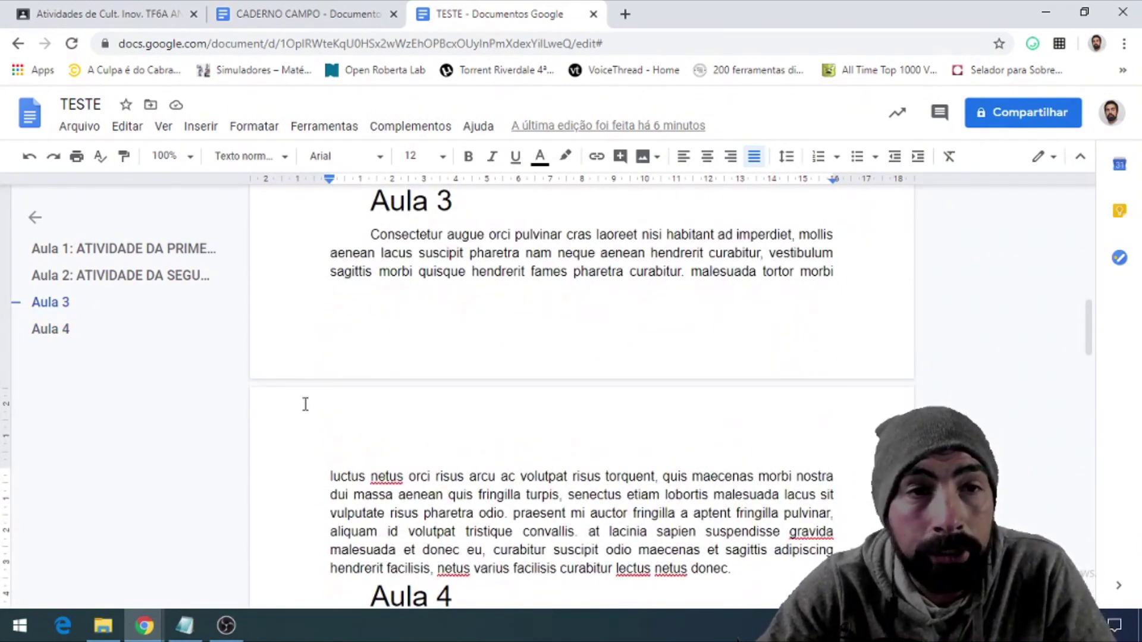
- Return to CADERNO CAMPO, then show in Google Classroom the "CADERNO DE CAMPO ONLINE" activity and open its attached notebook
left_click(306, 13)
scroll(395, 286, "up", 10)
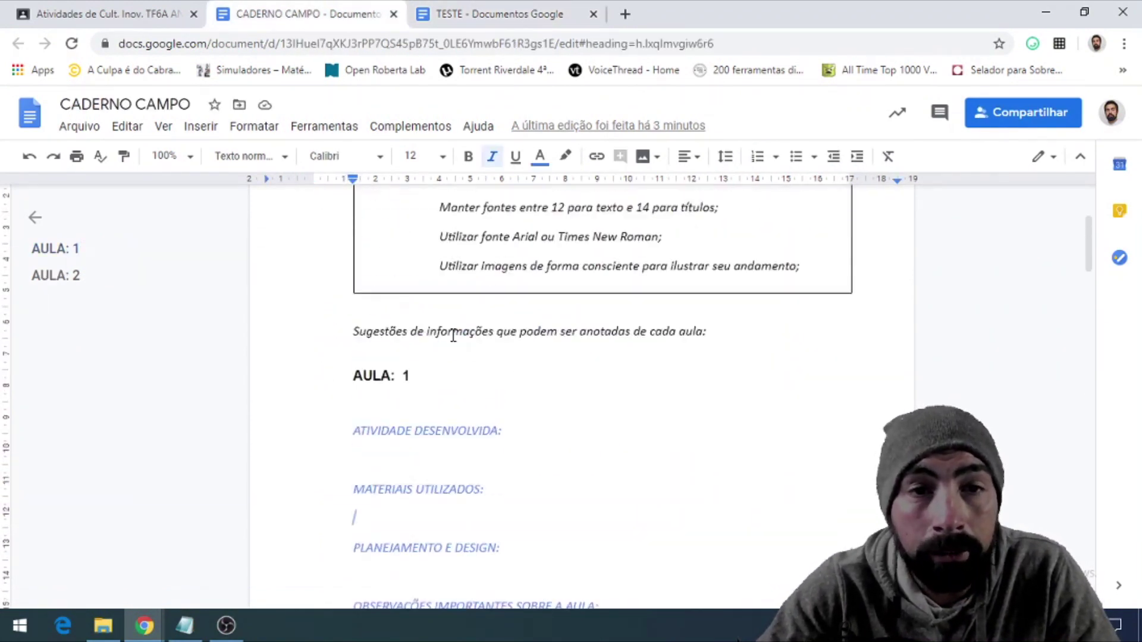
left_click(113, 13)
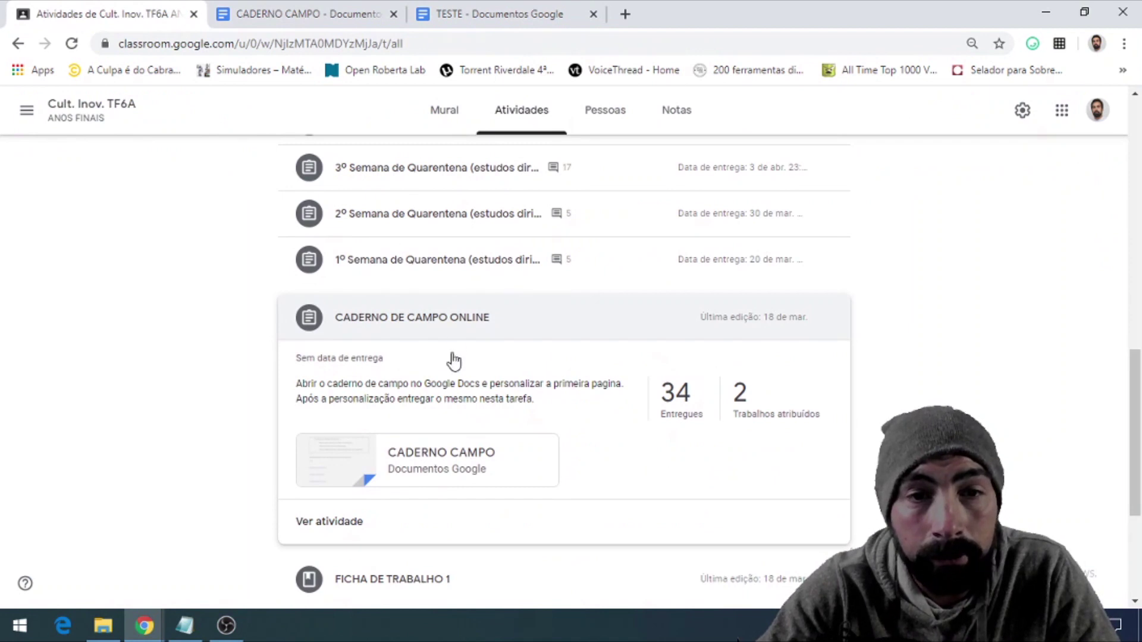
left_click(428, 459)
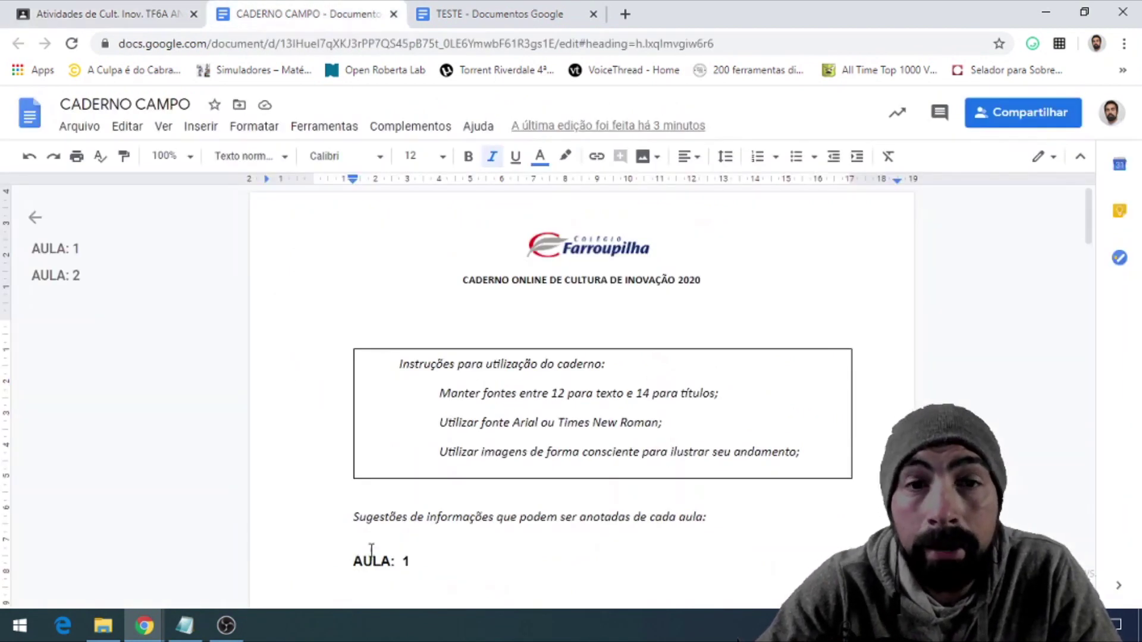
- Check which people and groups CADERNO CAMPO is shared with and close the sharing settings
scroll(610, 327, "down", 1)
left_click(999, 119)
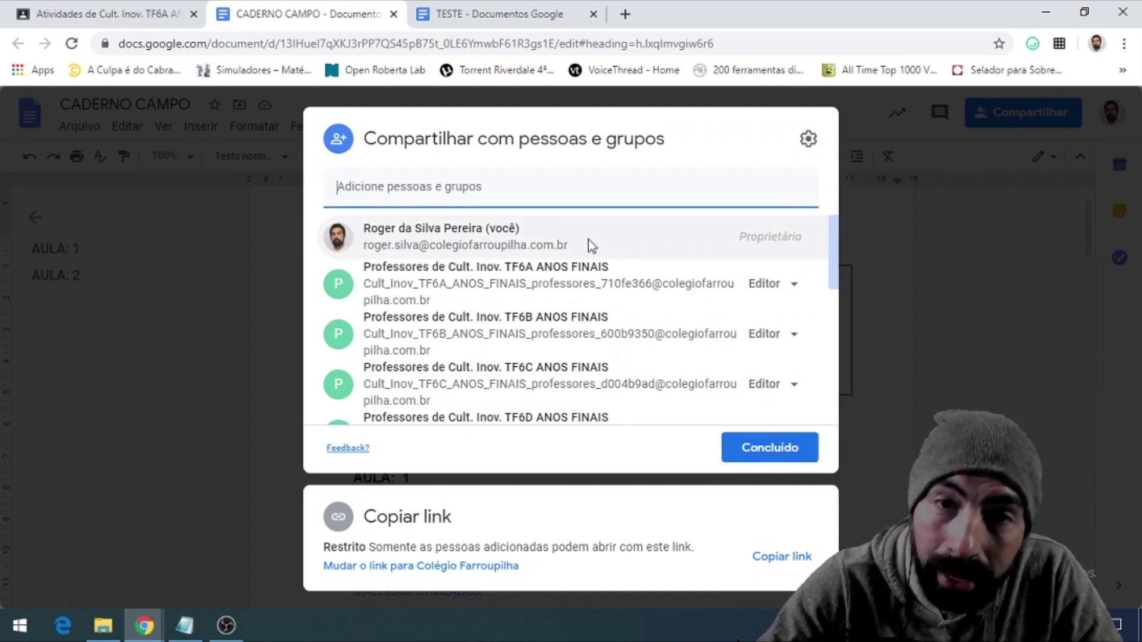
left_click(776, 453)
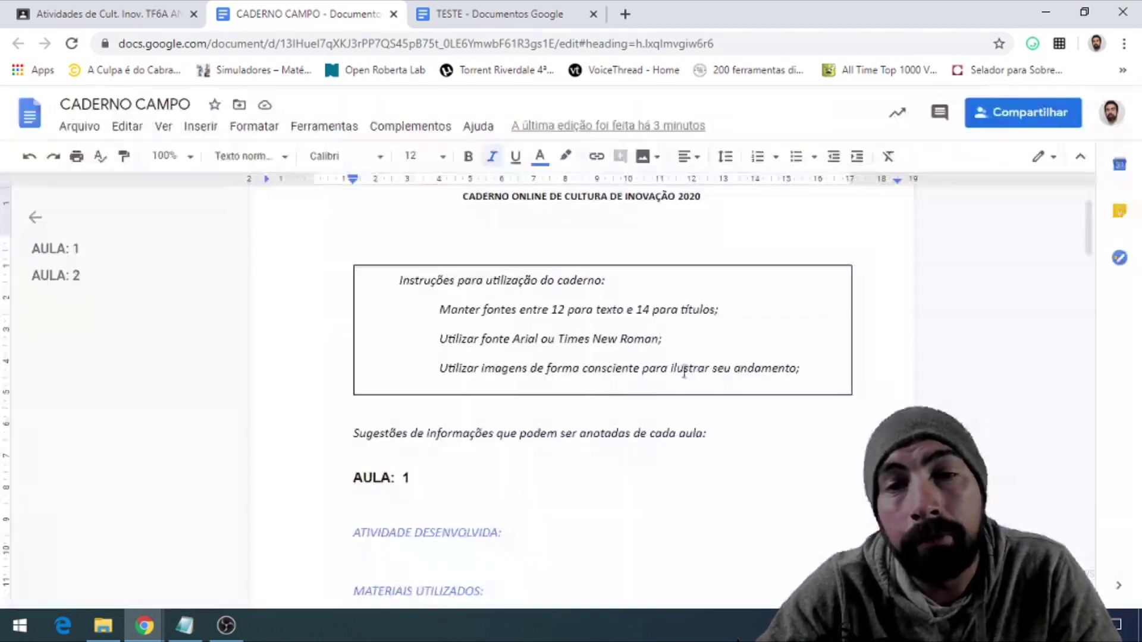
- View the student submissions and the instructions of the "CADERNO DE CAMPO ONLINE" activity in Google Classroom
left_click(172, 13)
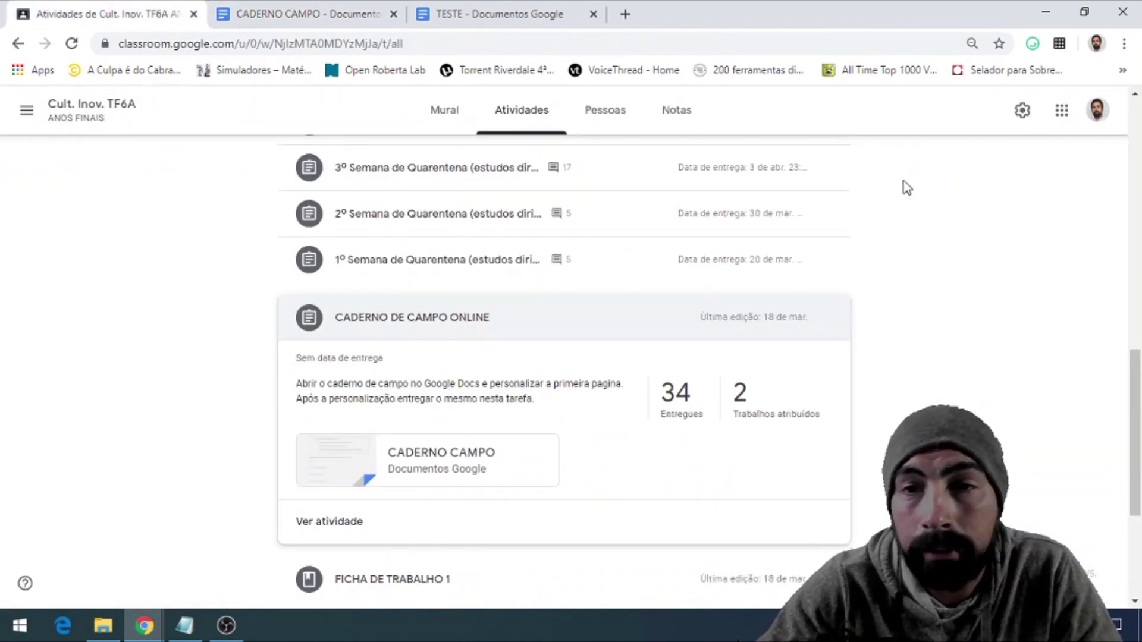
left_click(348, 522)
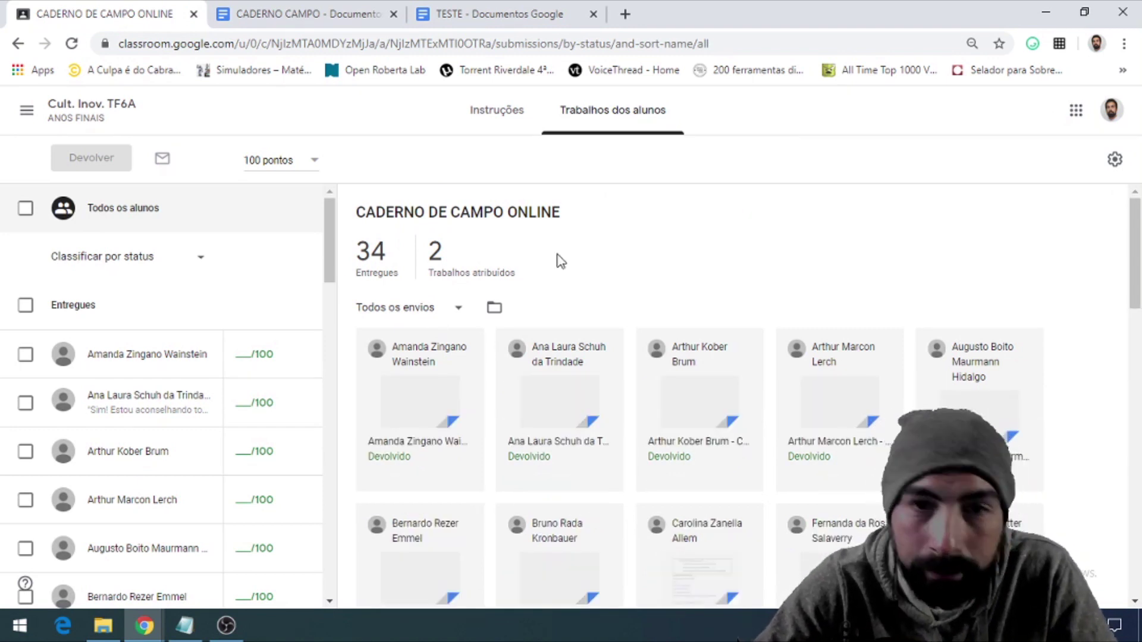
left_click(483, 127)
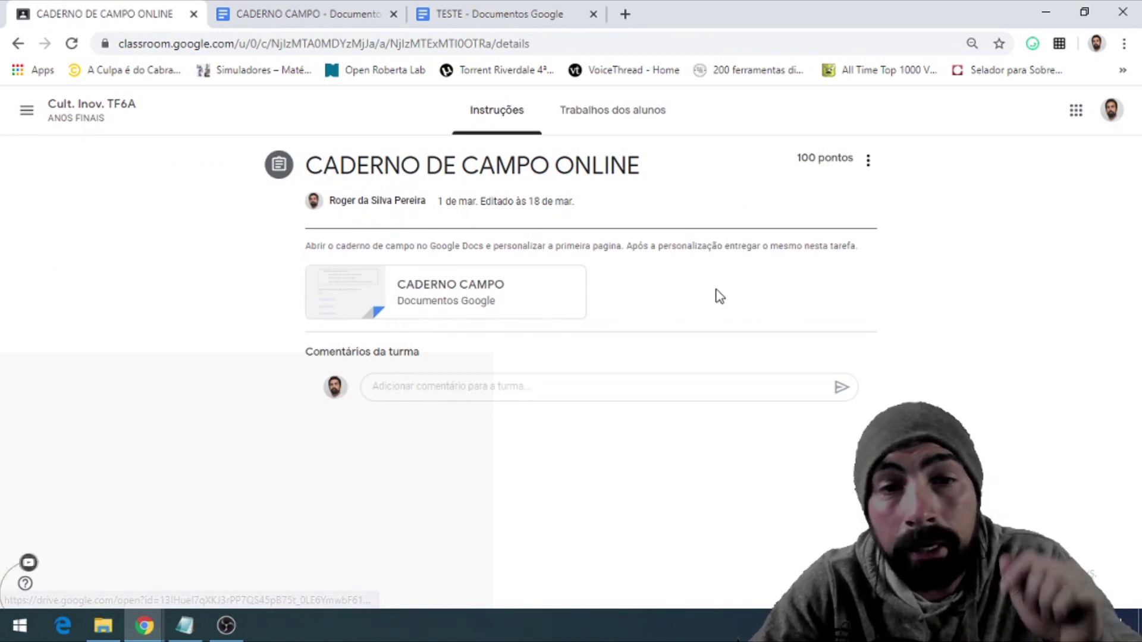
- Revisit the CADERNO CAMPO notebook and the beginning of the TESTE document with its "Aula 1" title
left_click(362, 23)
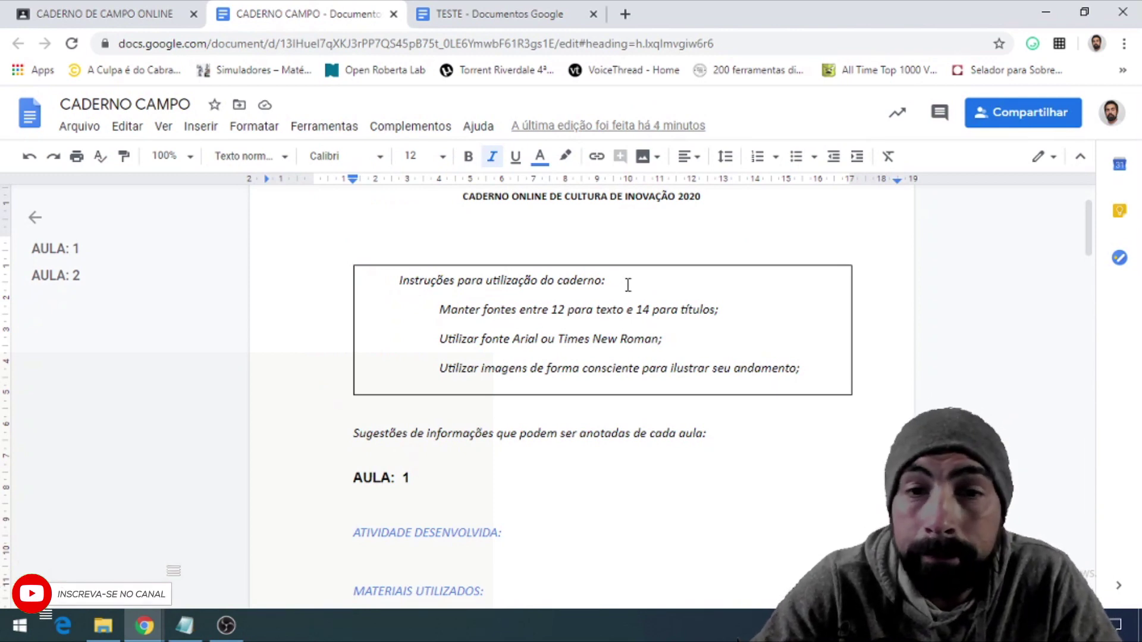
left_click(452, 14)
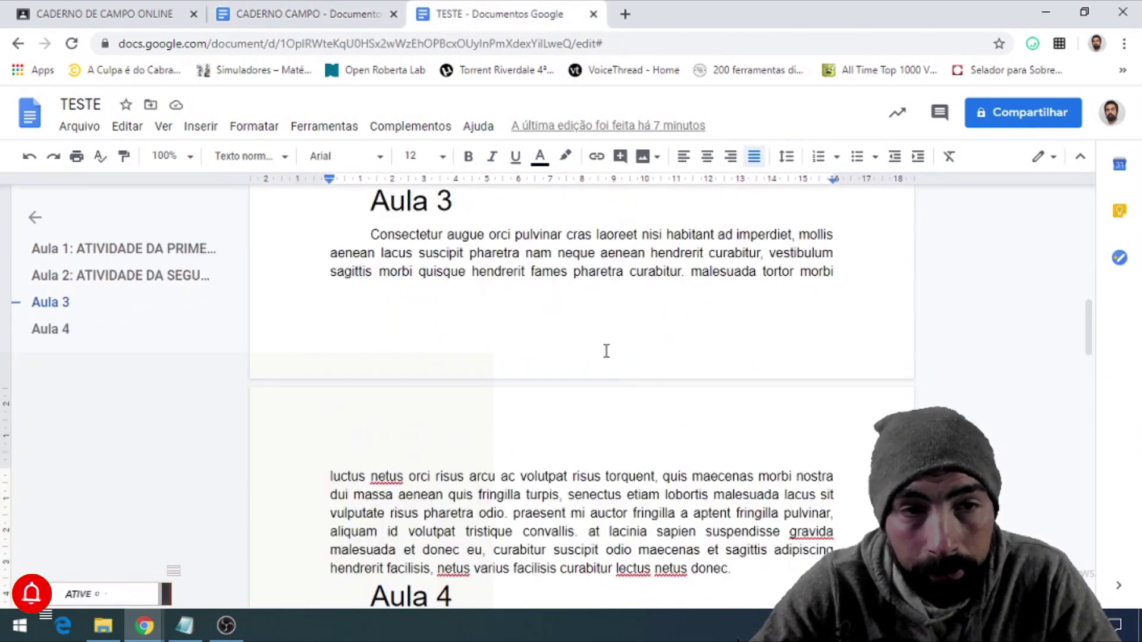
scroll(604, 351, "up", 5)
scroll(602, 366, "up", 6)
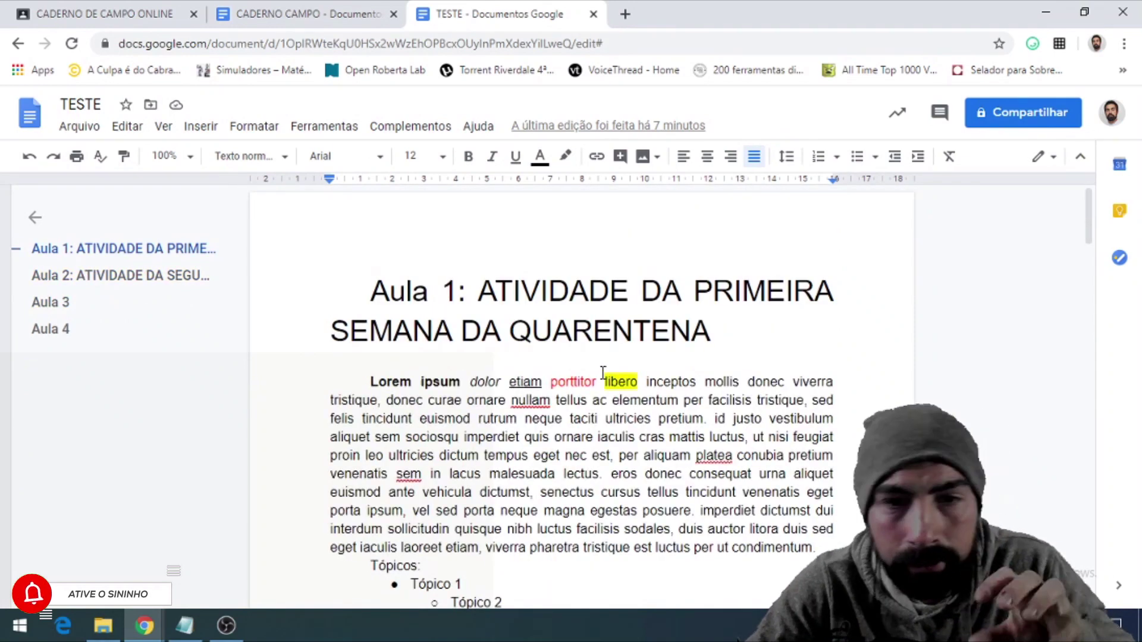